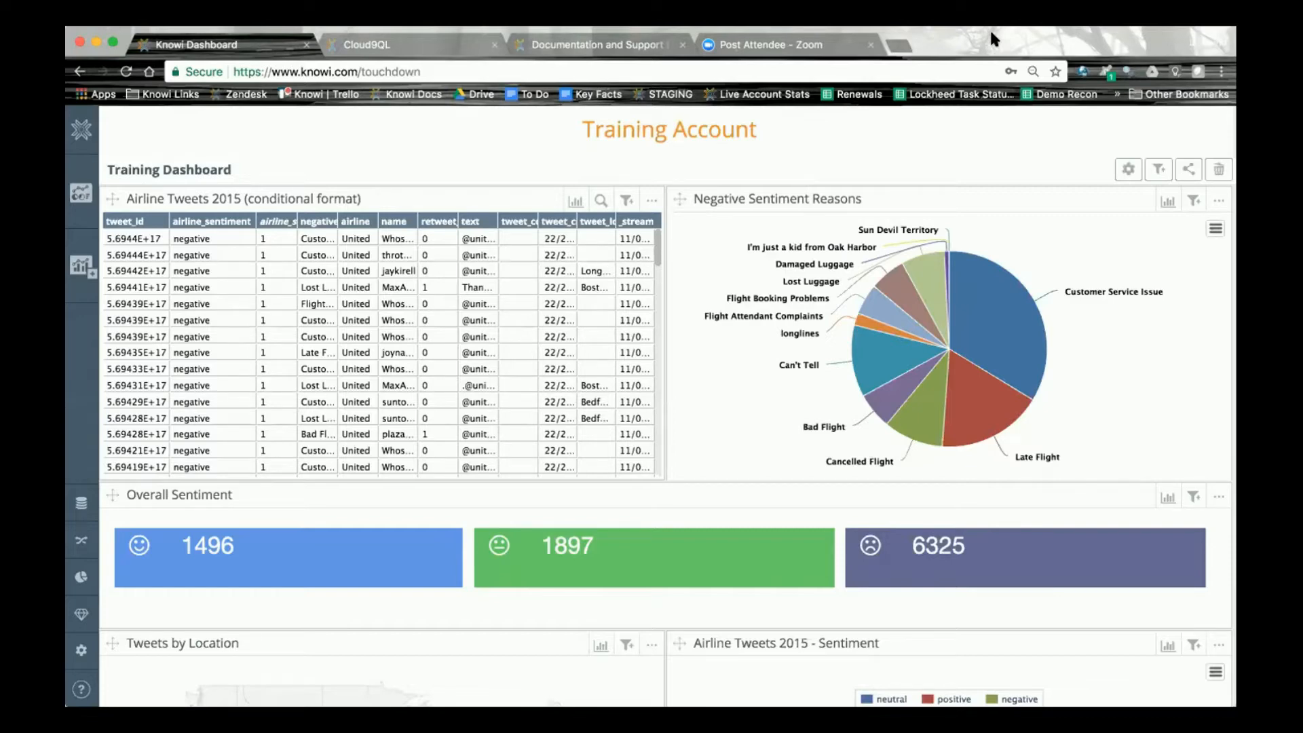
Search the Knowi documentation site for "predict" and return to the documentation home page.
left_click(631, 48)
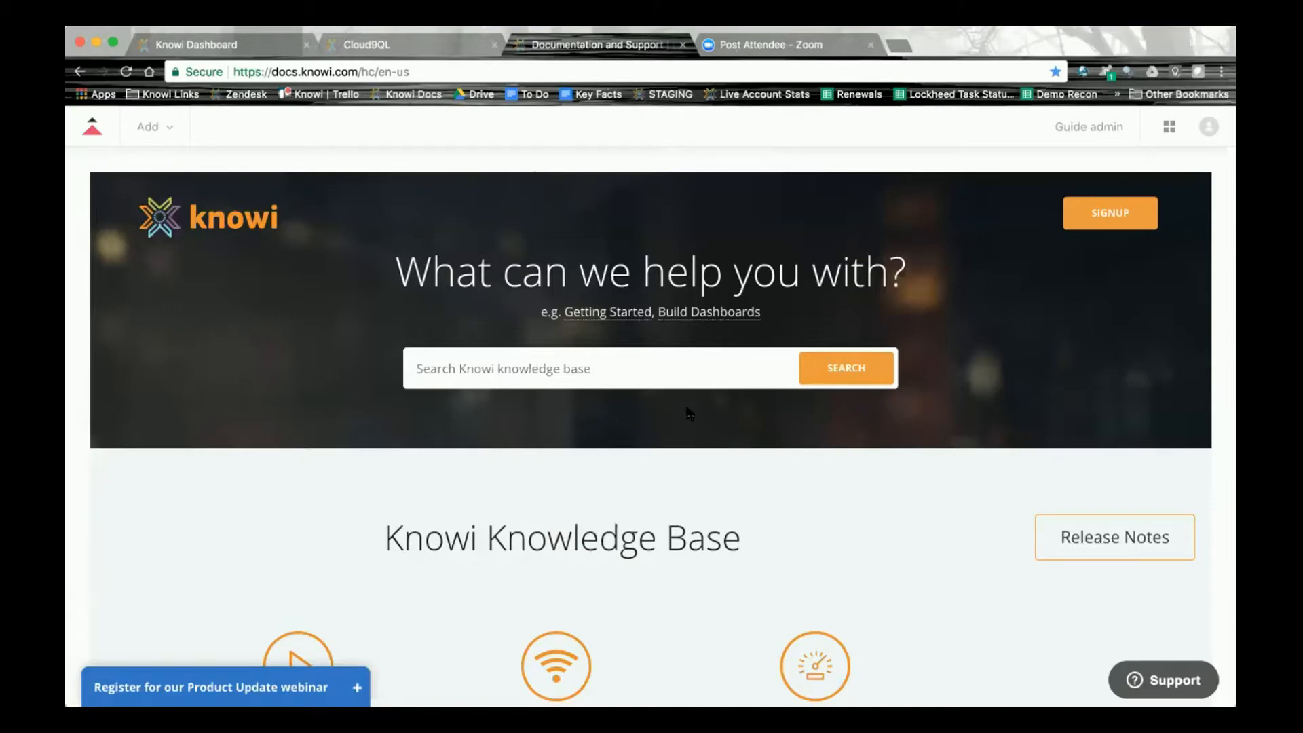
left_click(590, 369)
type("predict")
key("Return")
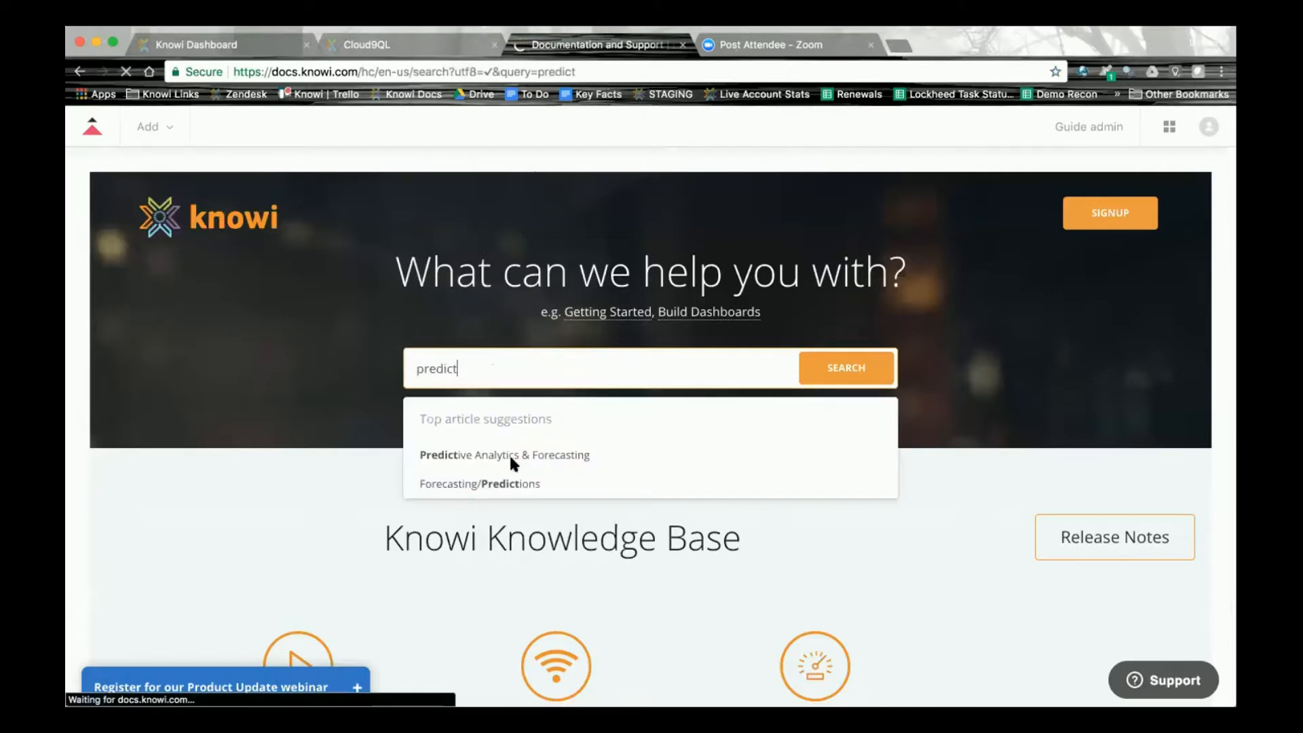
scroll(408, 603, "down", 3)
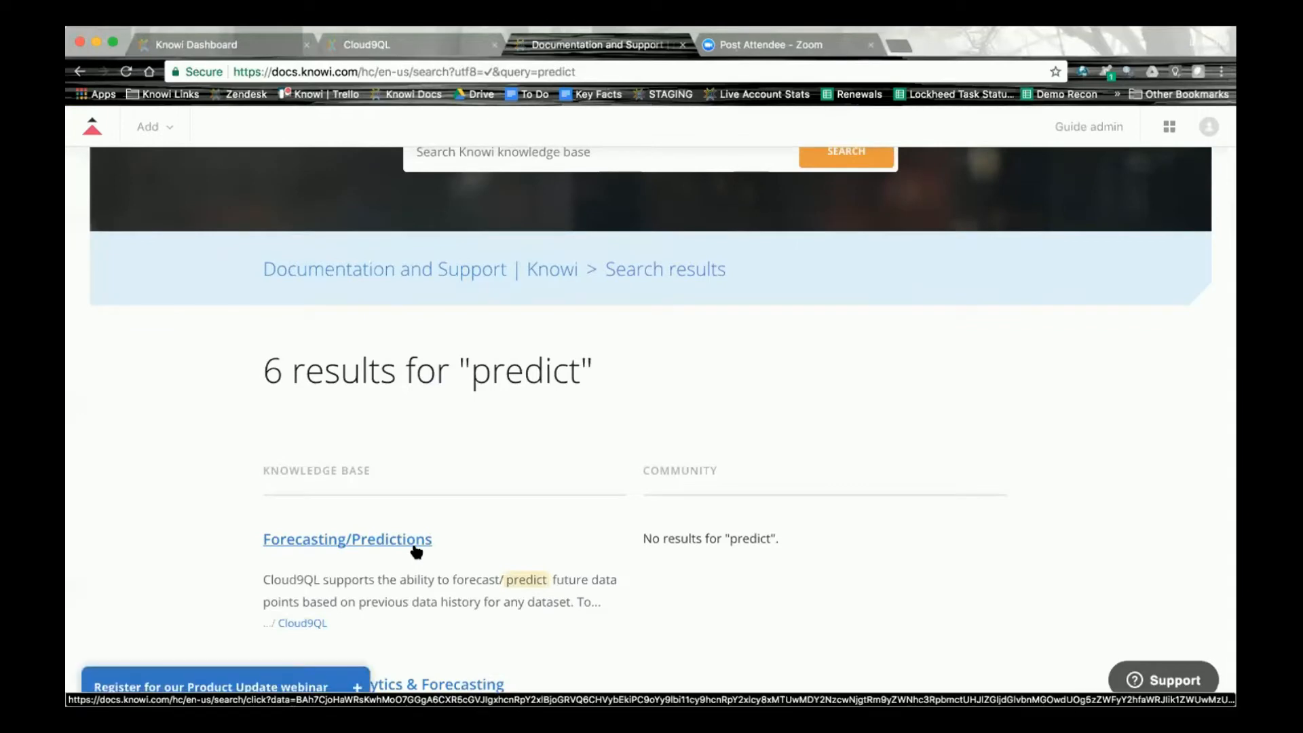
left_click(412, 277)
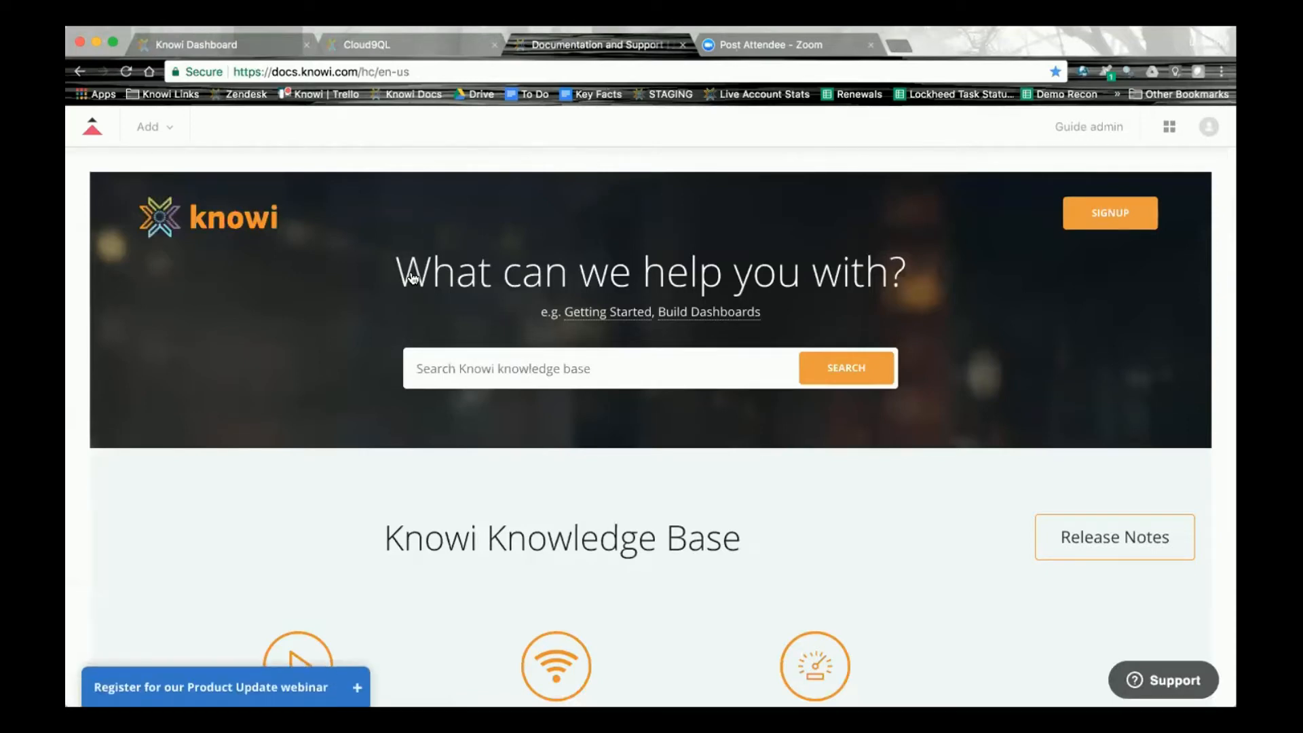
Open the Jan 25, 2018 release notes from the documentation's Release Notes section and look over their start.
left_click(1100, 549)
scroll(494, 567, "down", 3)
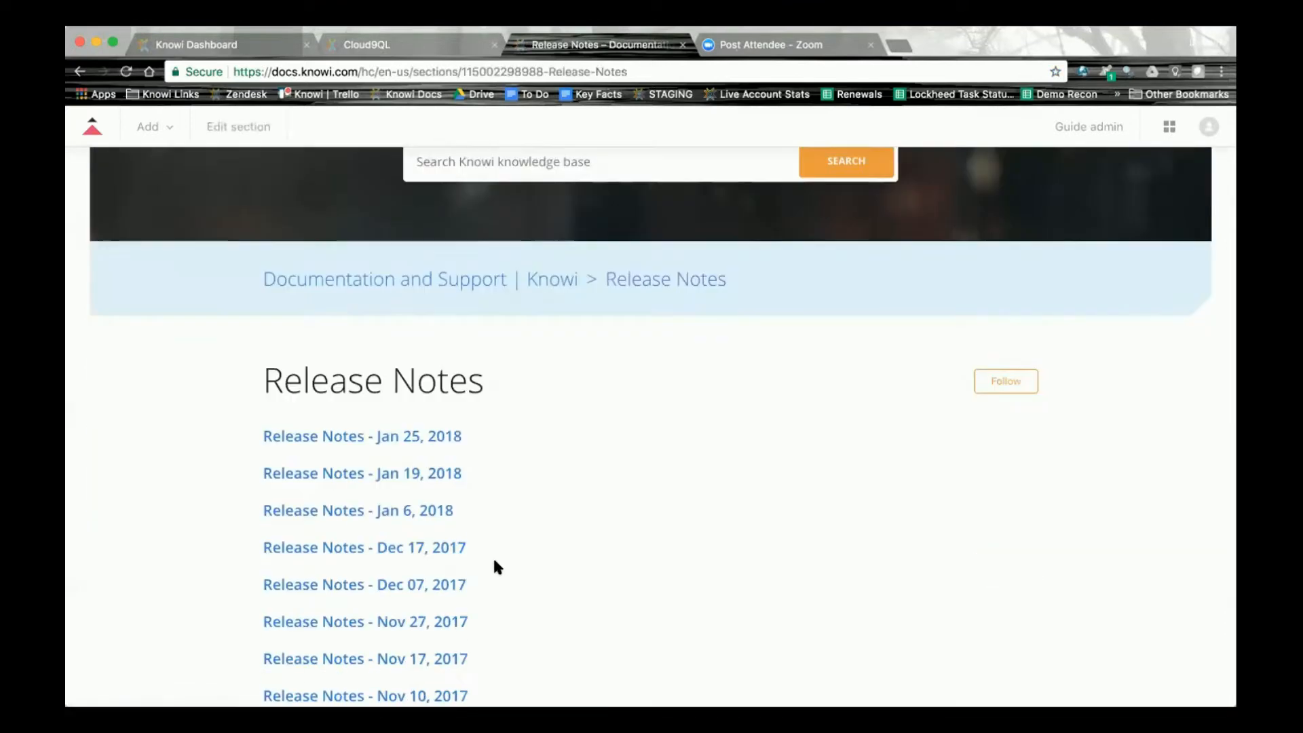
scroll(494, 567, "down", 3)
left_click(437, 299)
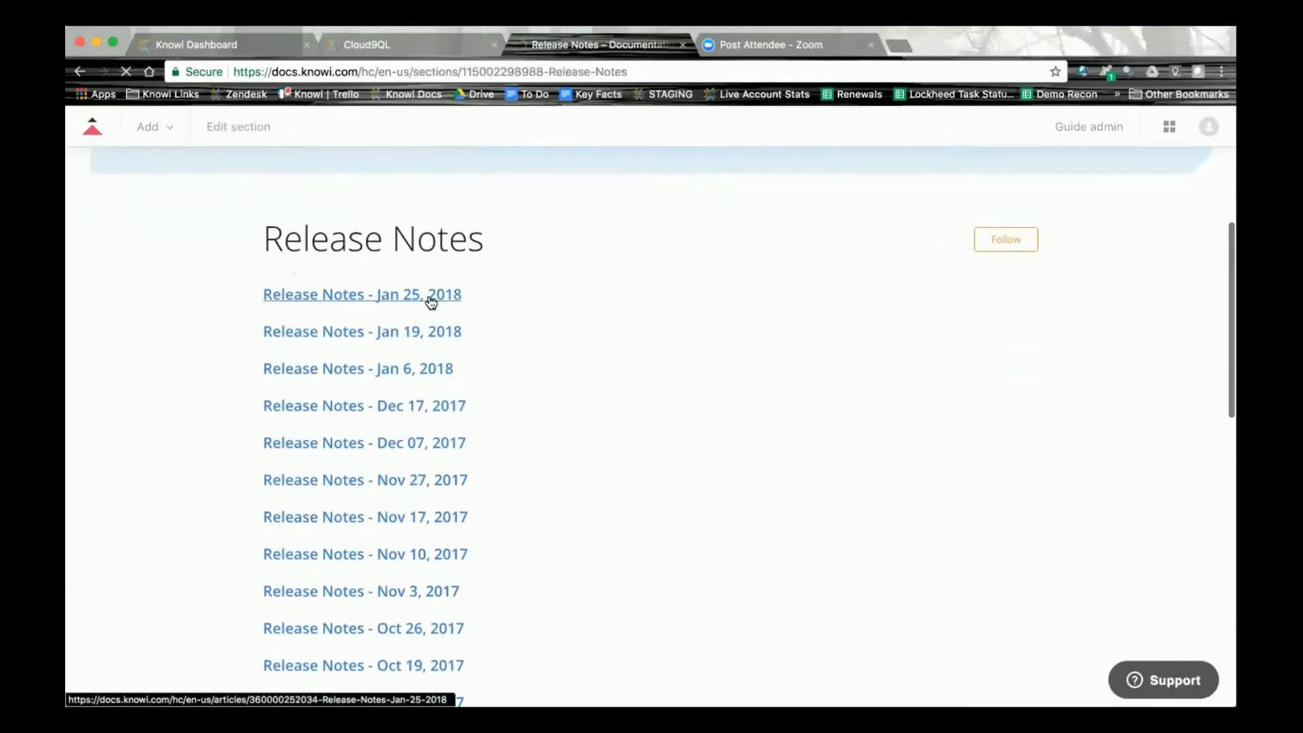
scroll(623, 482, "down", 2)
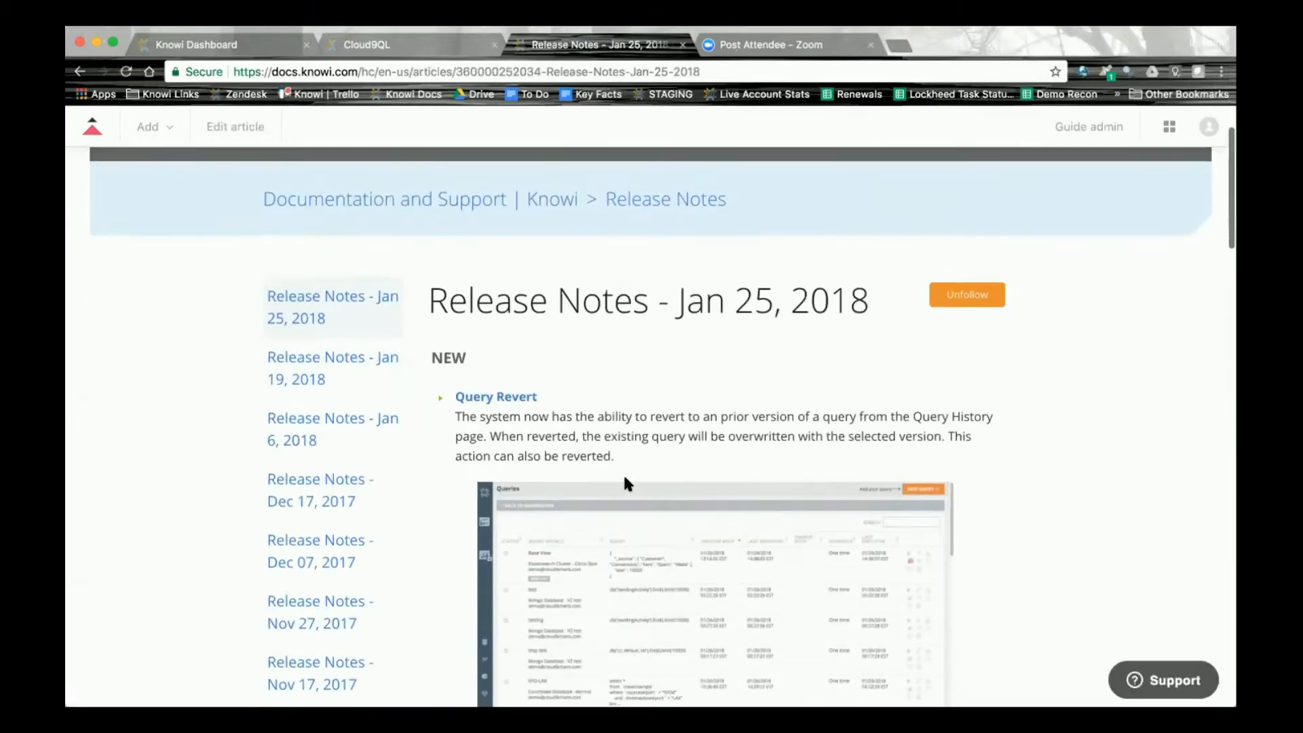
scroll(626, 470, "up", 2)
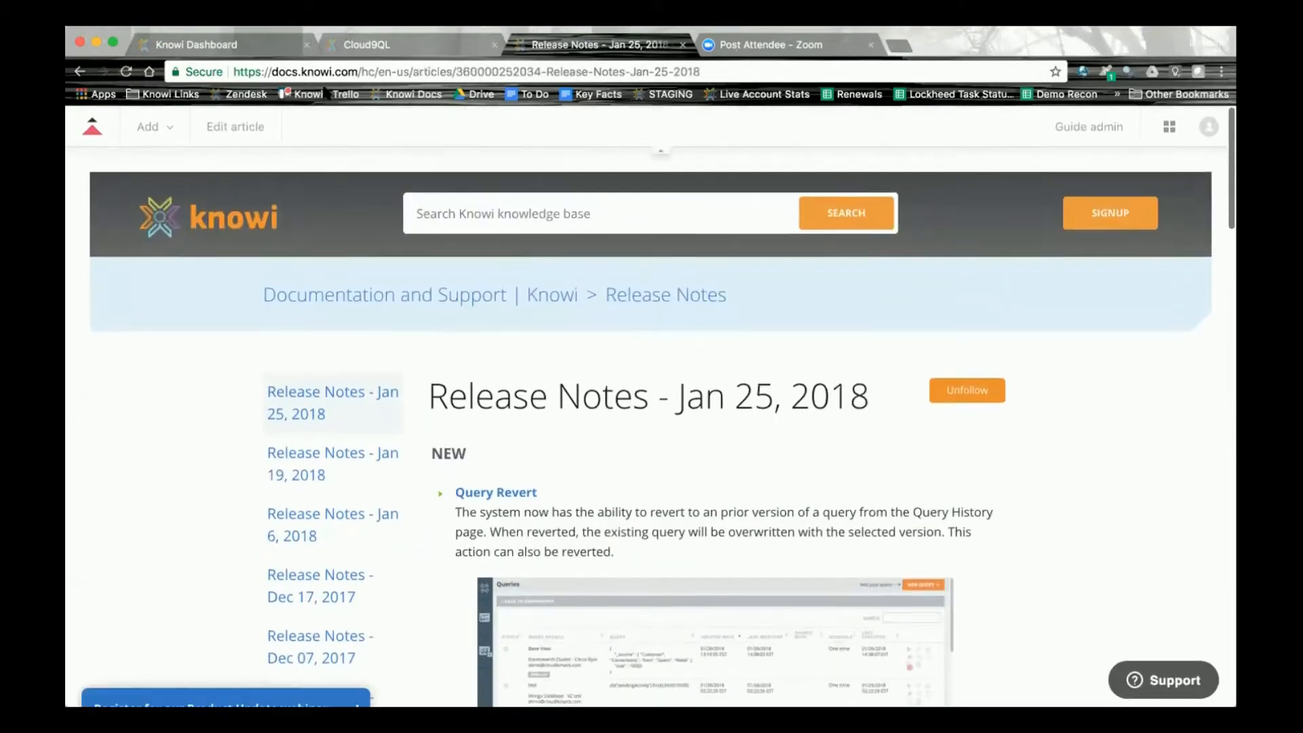
Return to the Knowi dashboard and browse the datasource types offered for a new datasource, from NoSQL to external sources.
left_click(204, 45)
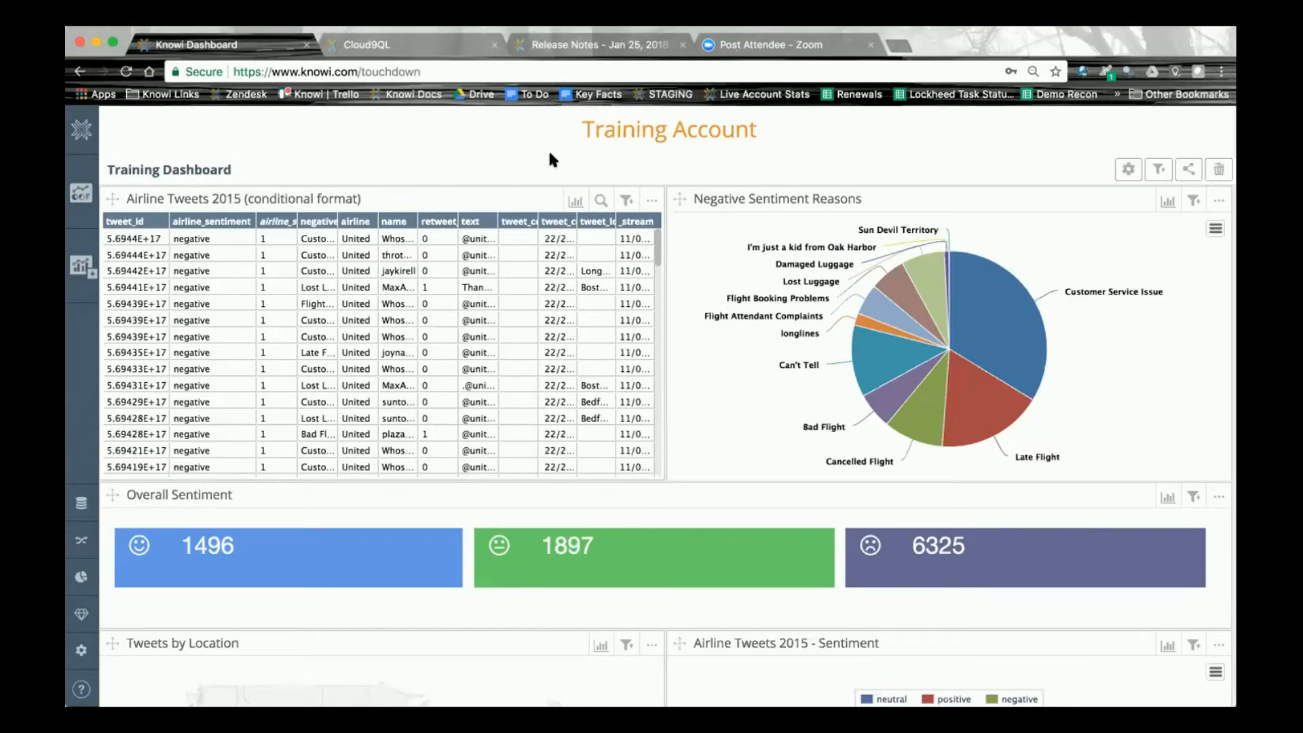
left_click(82, 506)
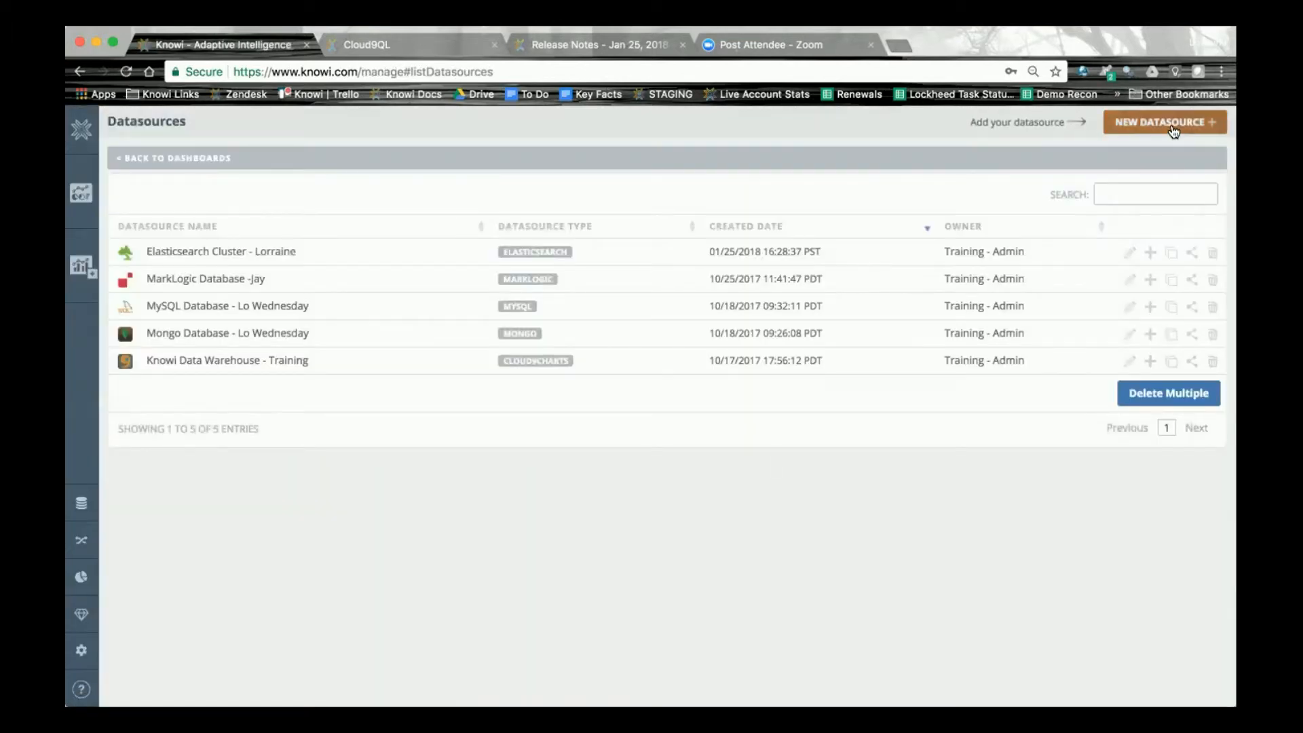
left_click(1166, 122)
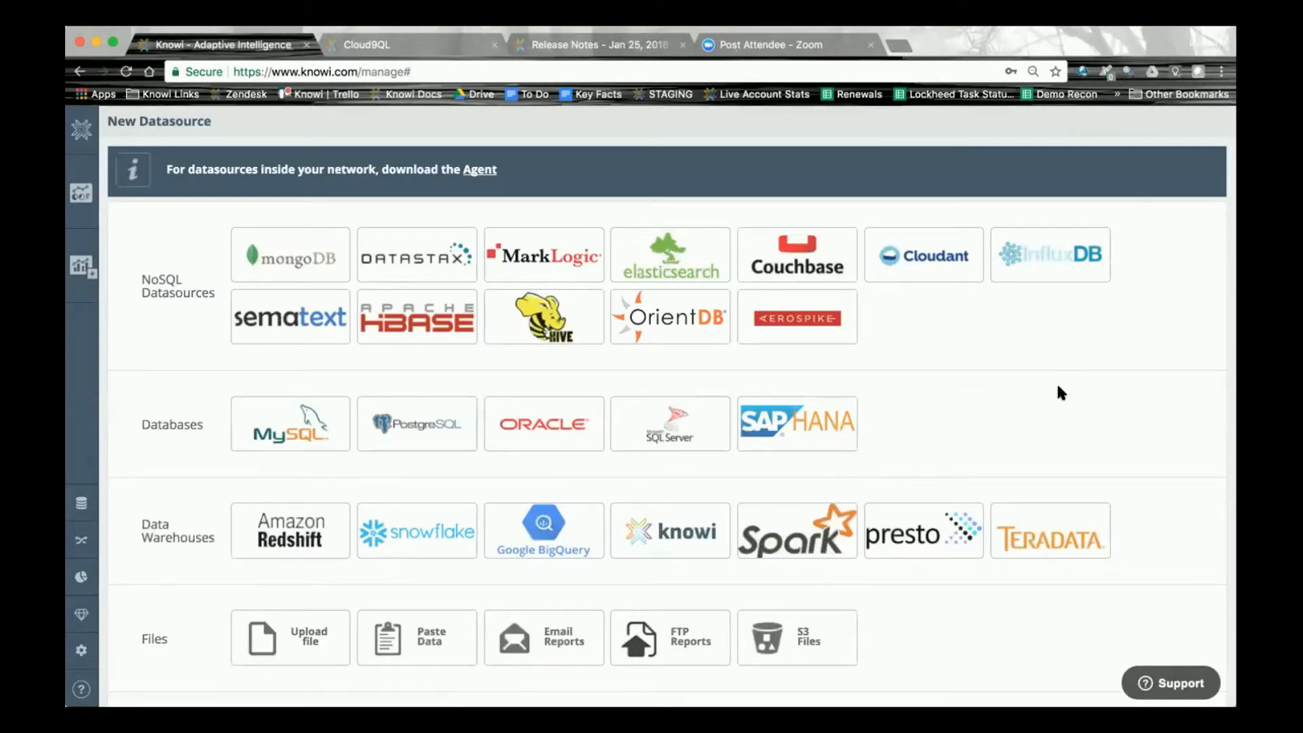
scroll(1057, 386, "down", 3)
scroll(1057, 386, "up", 3)
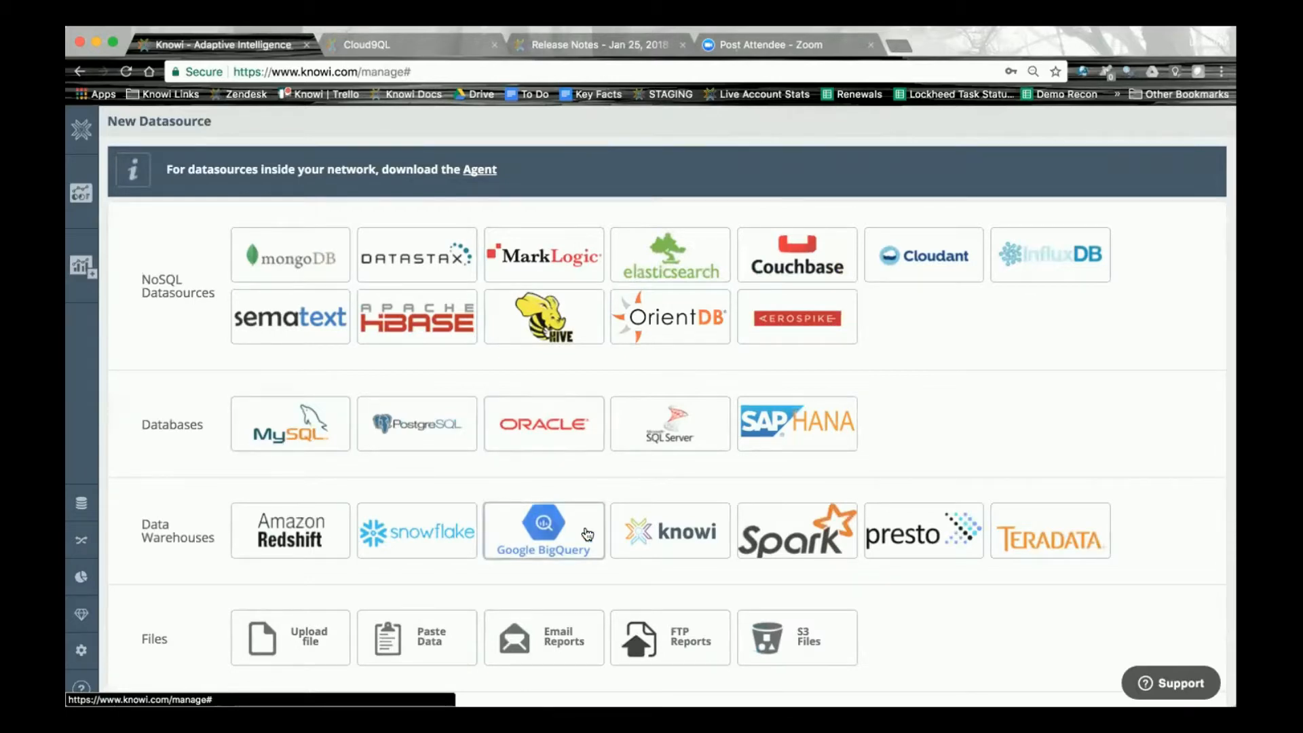
scroll(717, 554, "down", 3)
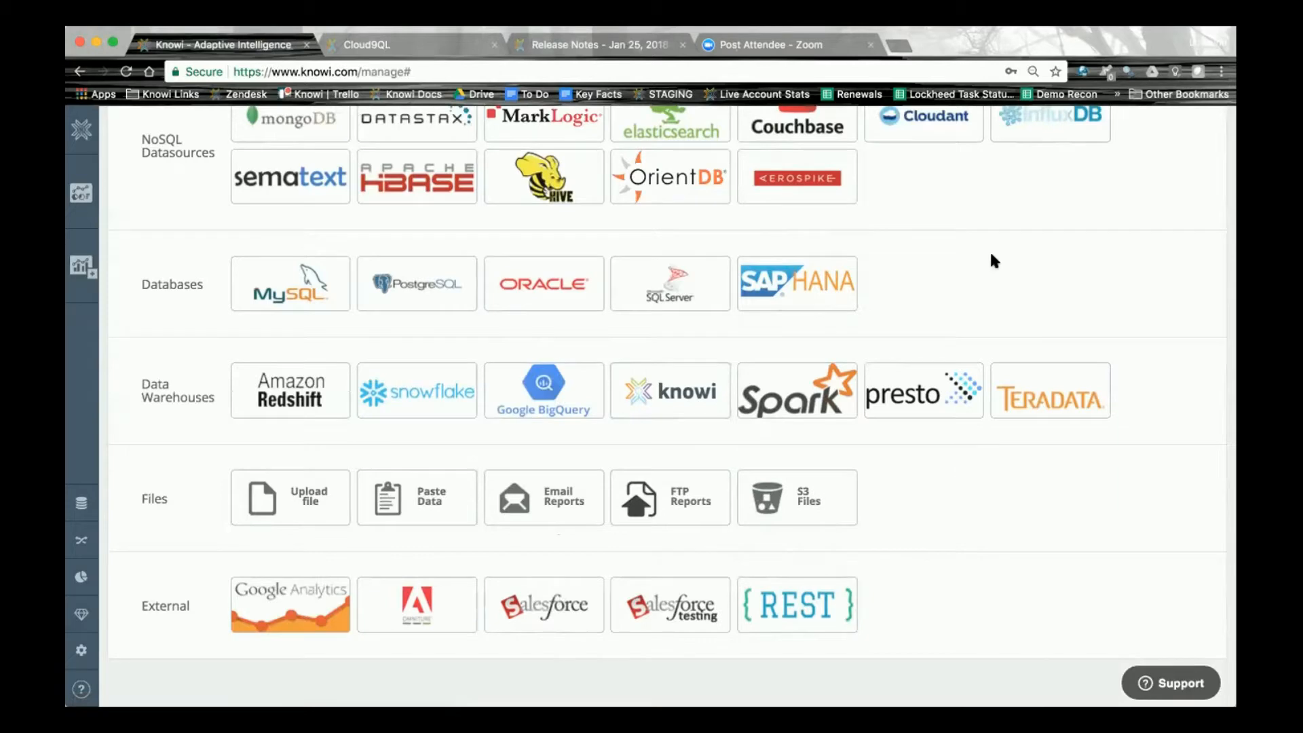
scroll(971, 243, "up", 3)
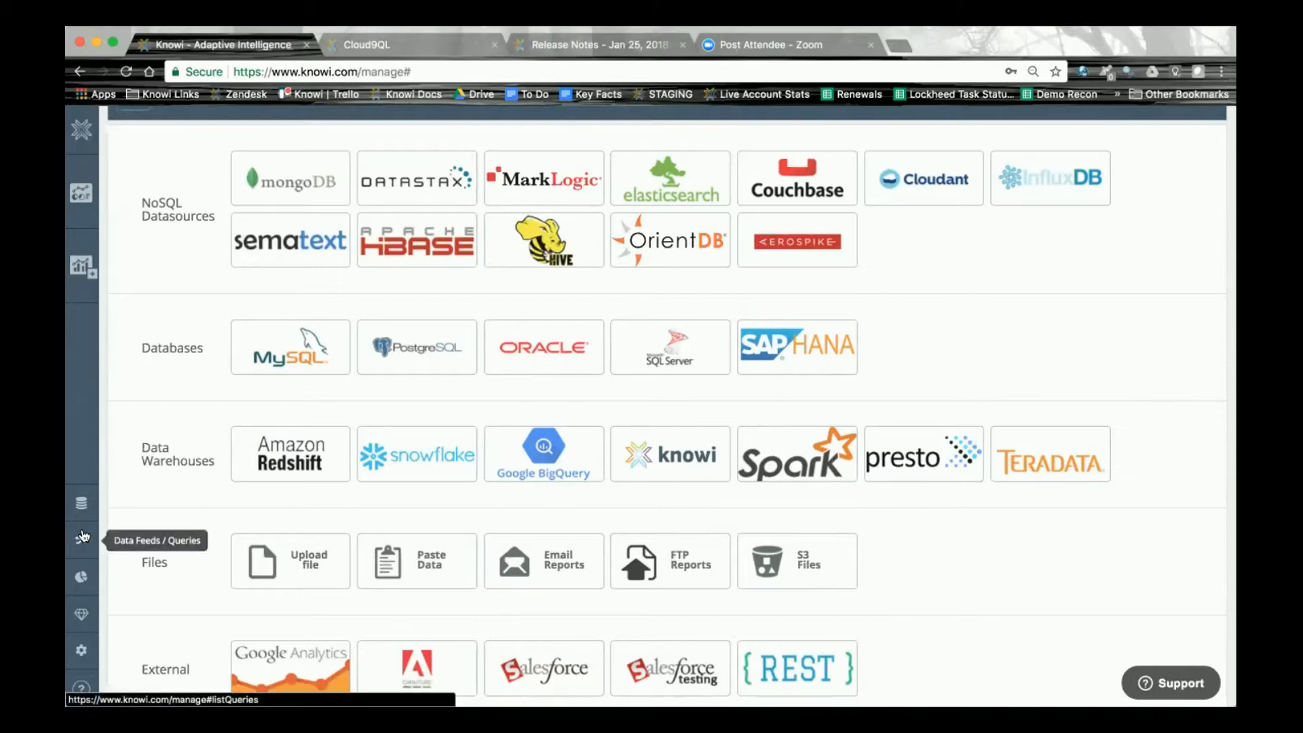
Create a query on the existing Mongo Database datasource, name the report Q4 and choose the sendingActivity collection.
left_click(81, 503)
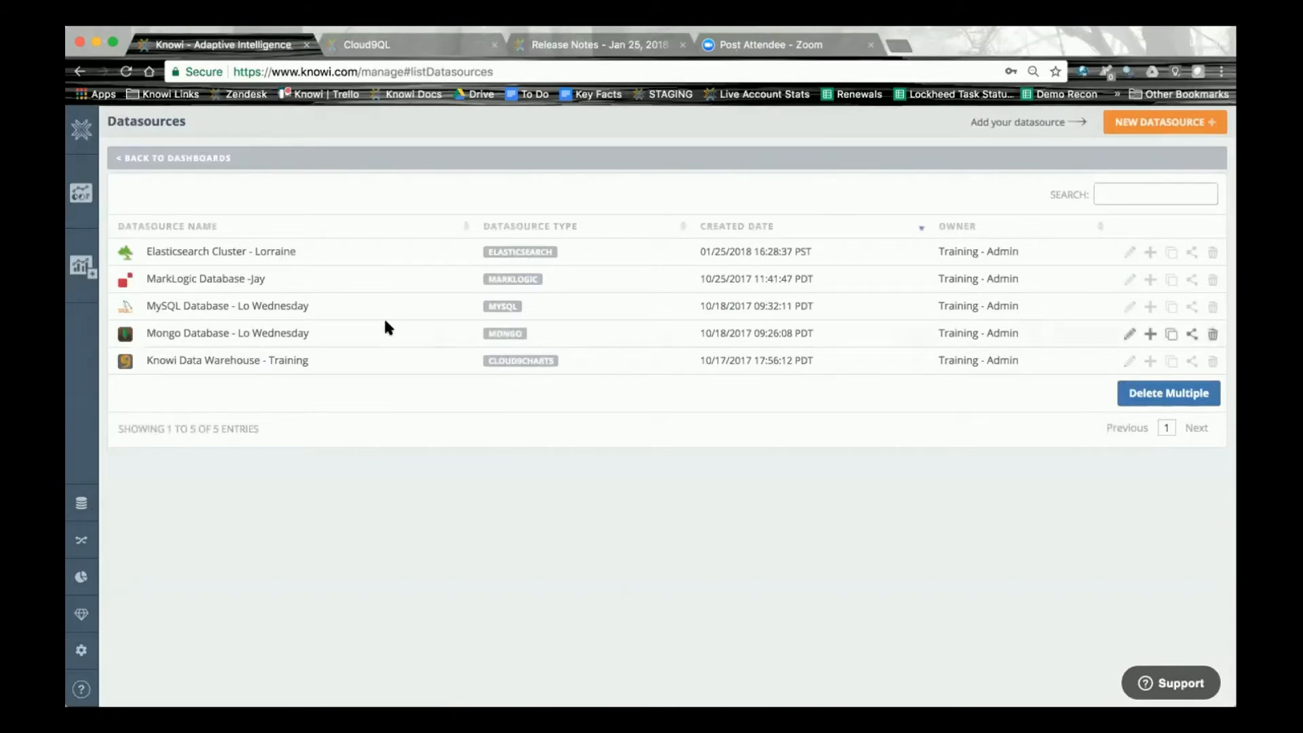
left_click(1149, 334)
left_click(498, 212)
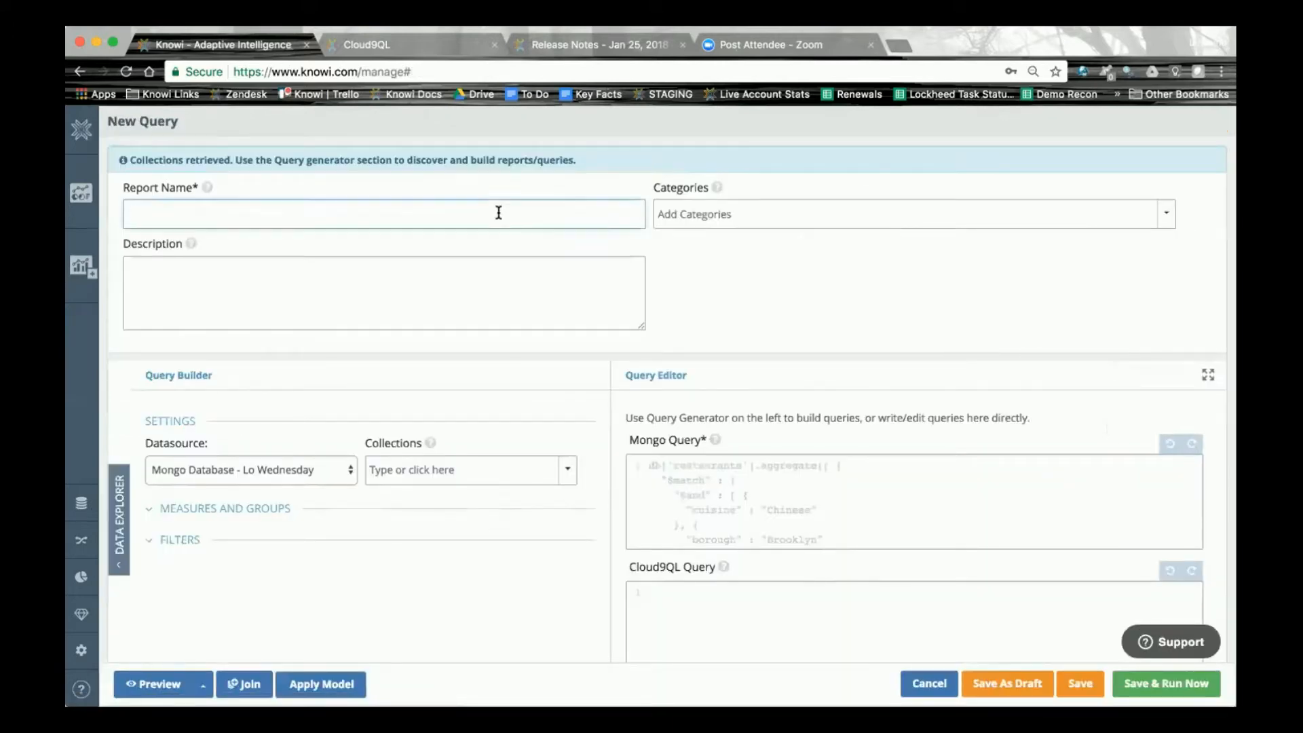
type("Q4")
left_click(442, 468)
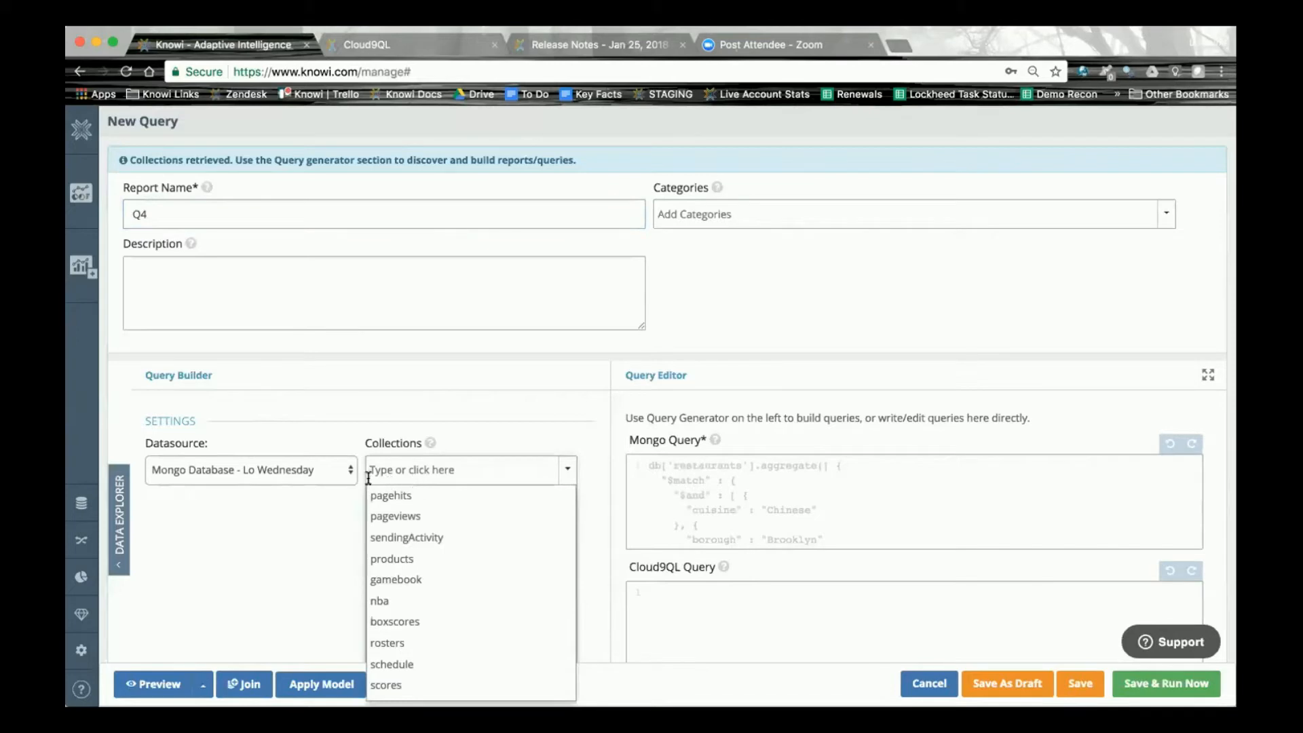
left_click(411, 537)
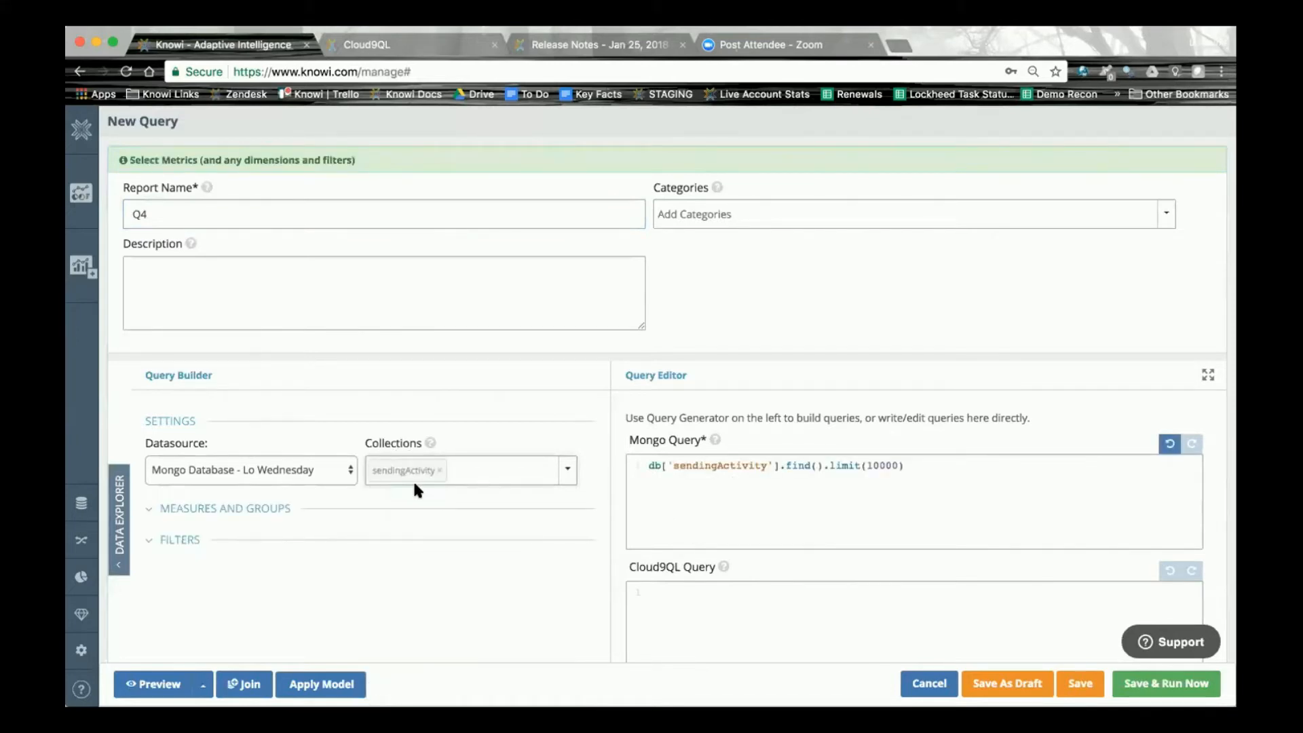
Add customer, message_type and sent as the query's metrics.
left_click(256, 507)
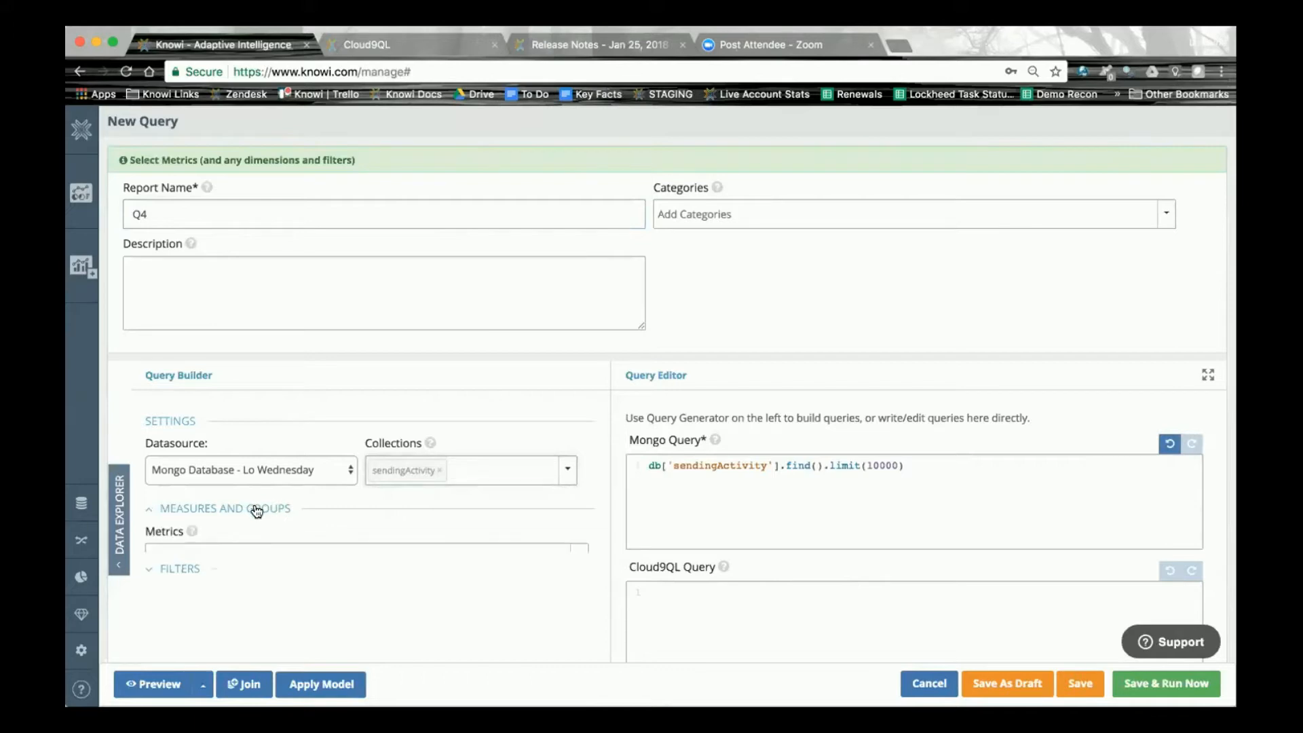
left_click(241, 555)
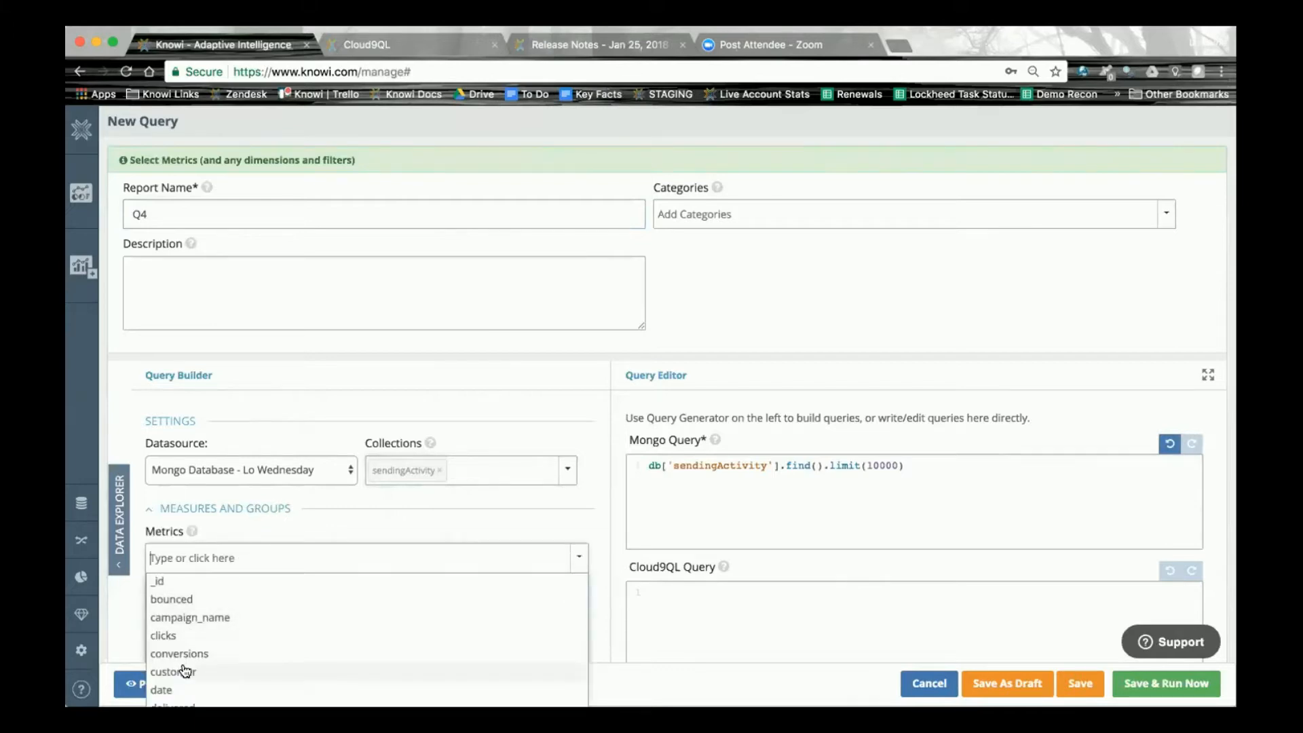
left_click(184, 670)
left_click(256, 555)
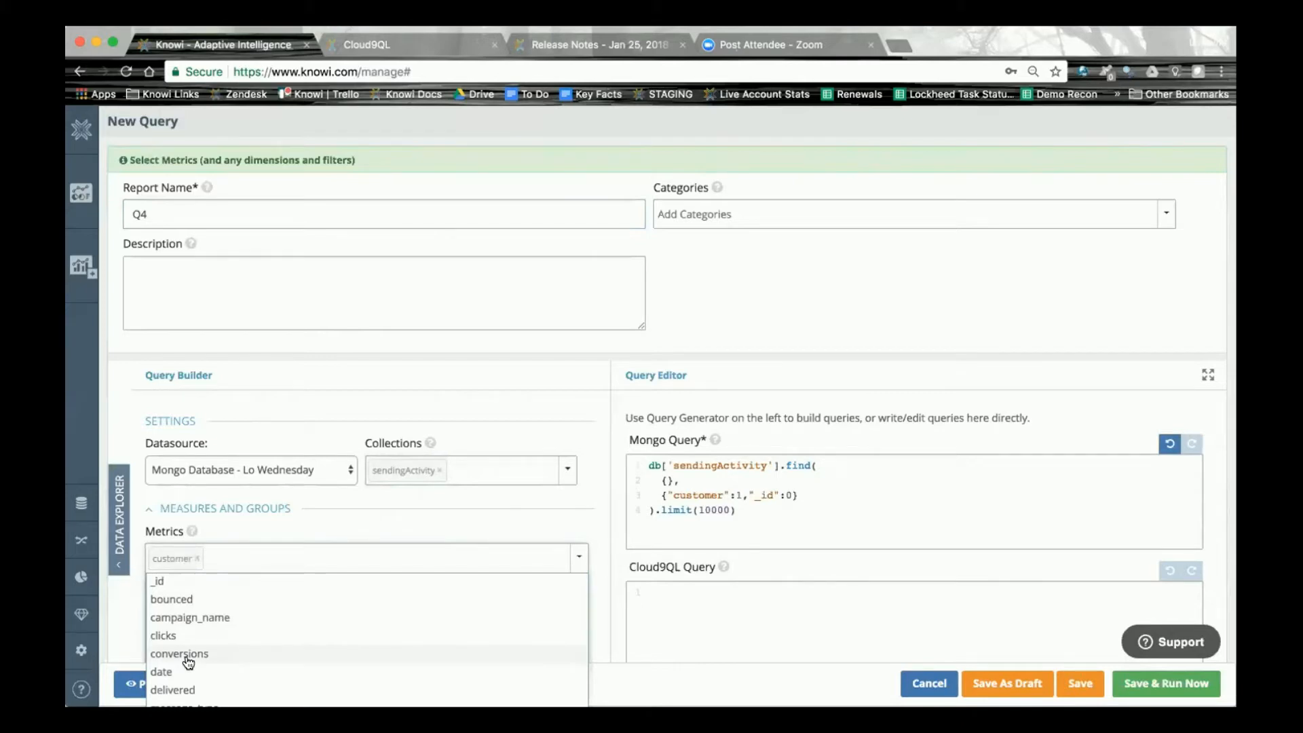
scroll(590, 542, "down", 4)
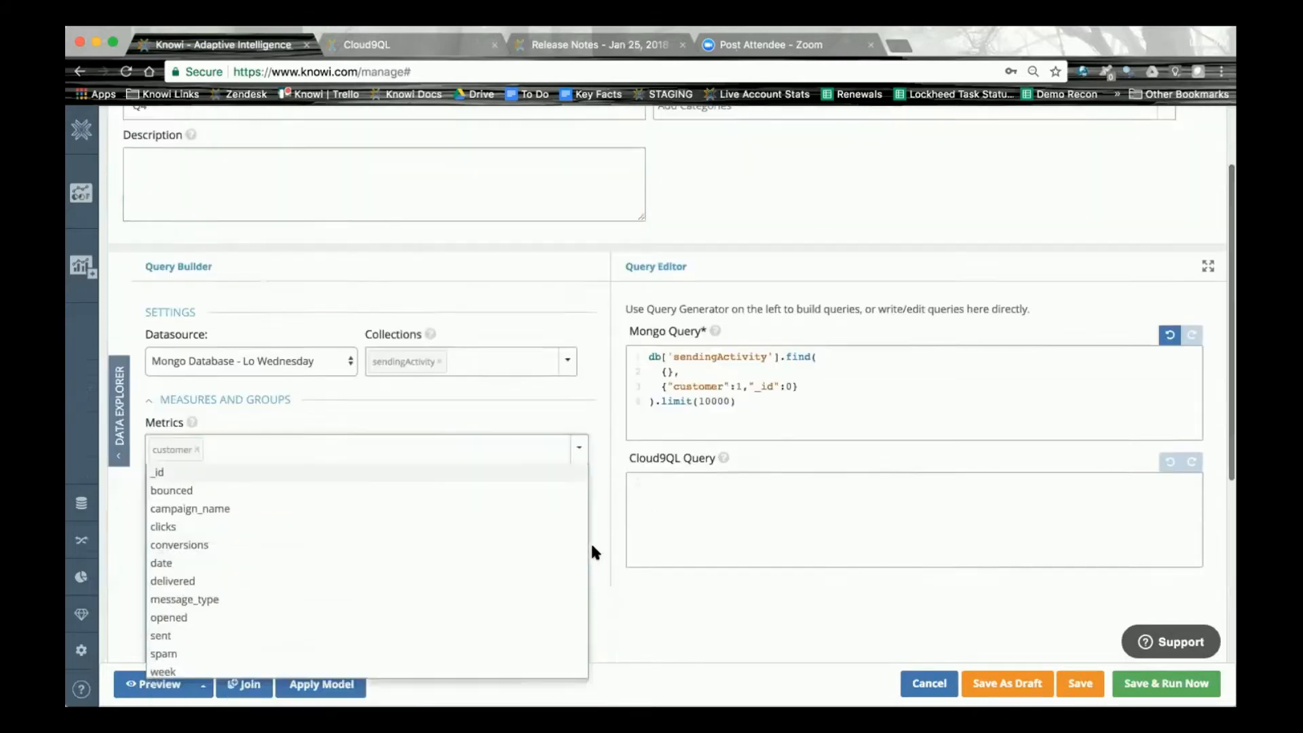
left_click(207, 451)
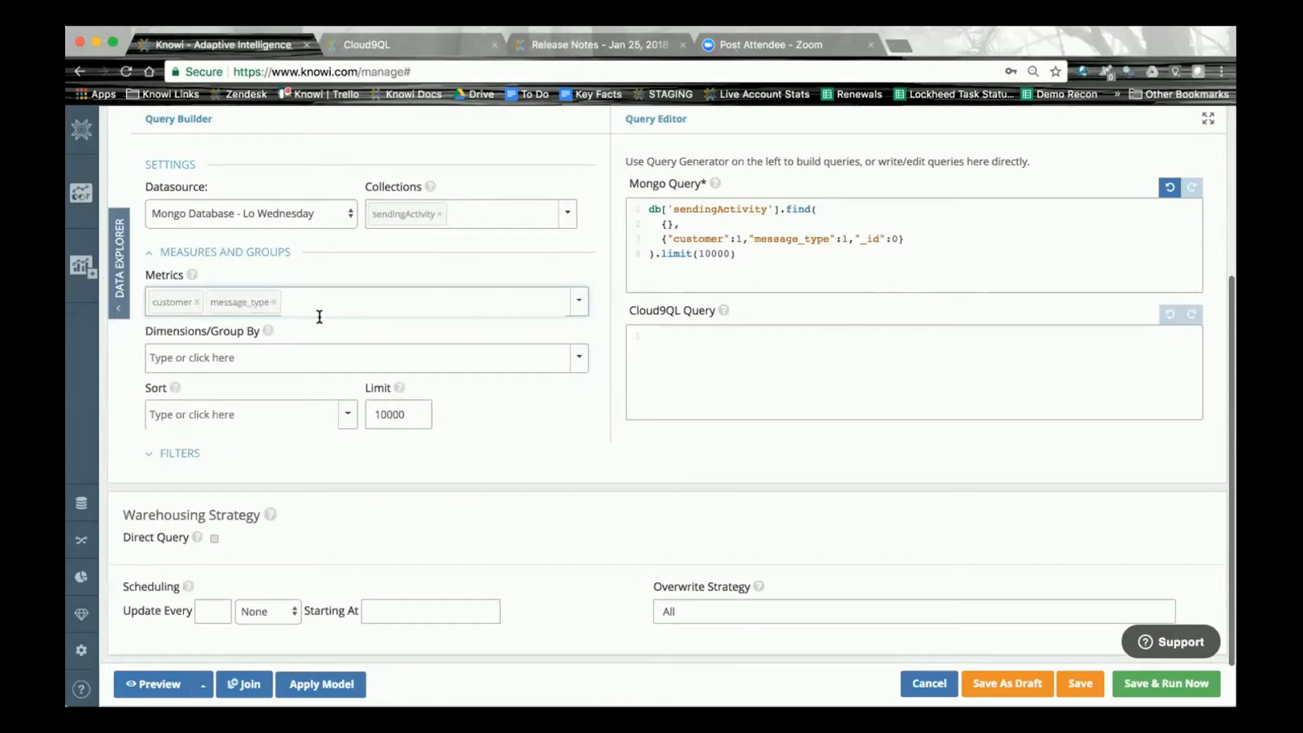
left_click(322, 301)
left_click(175, 471)
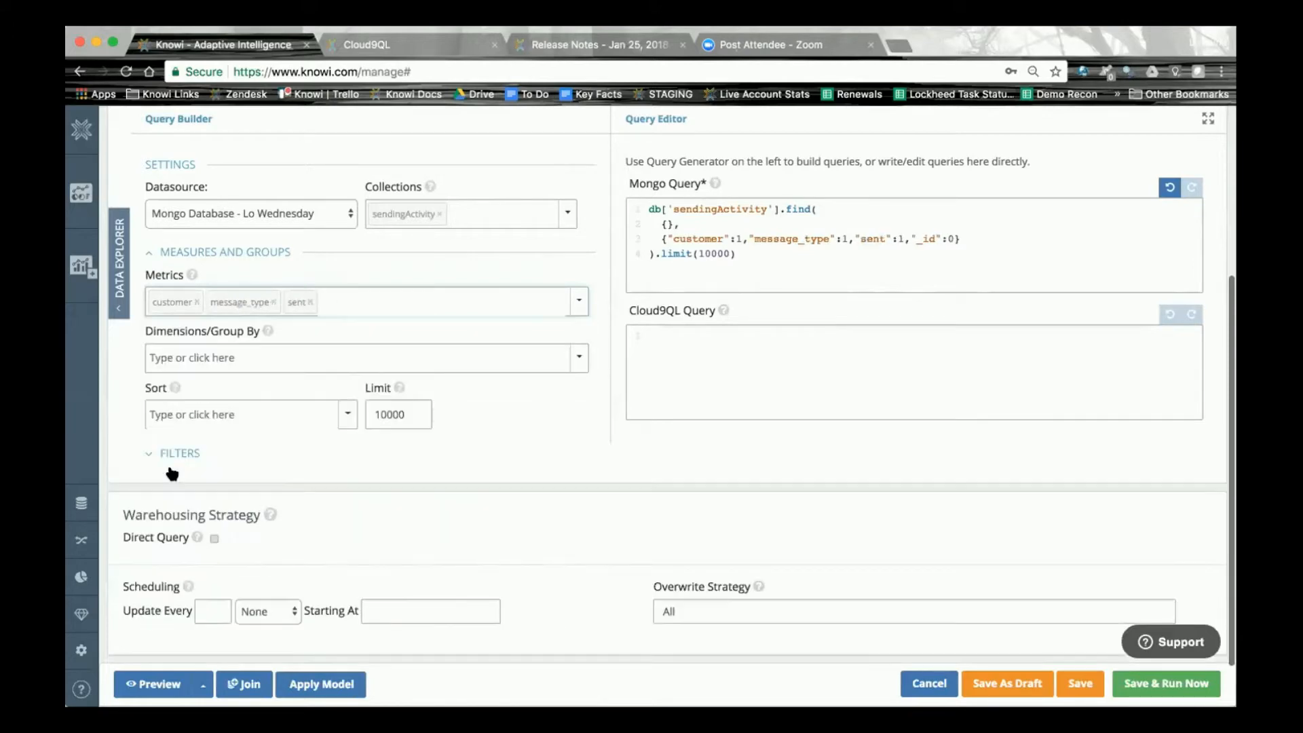
Preview the Q4 query's data and save the query as a draft.
scroll(342, 305, "up", 3)
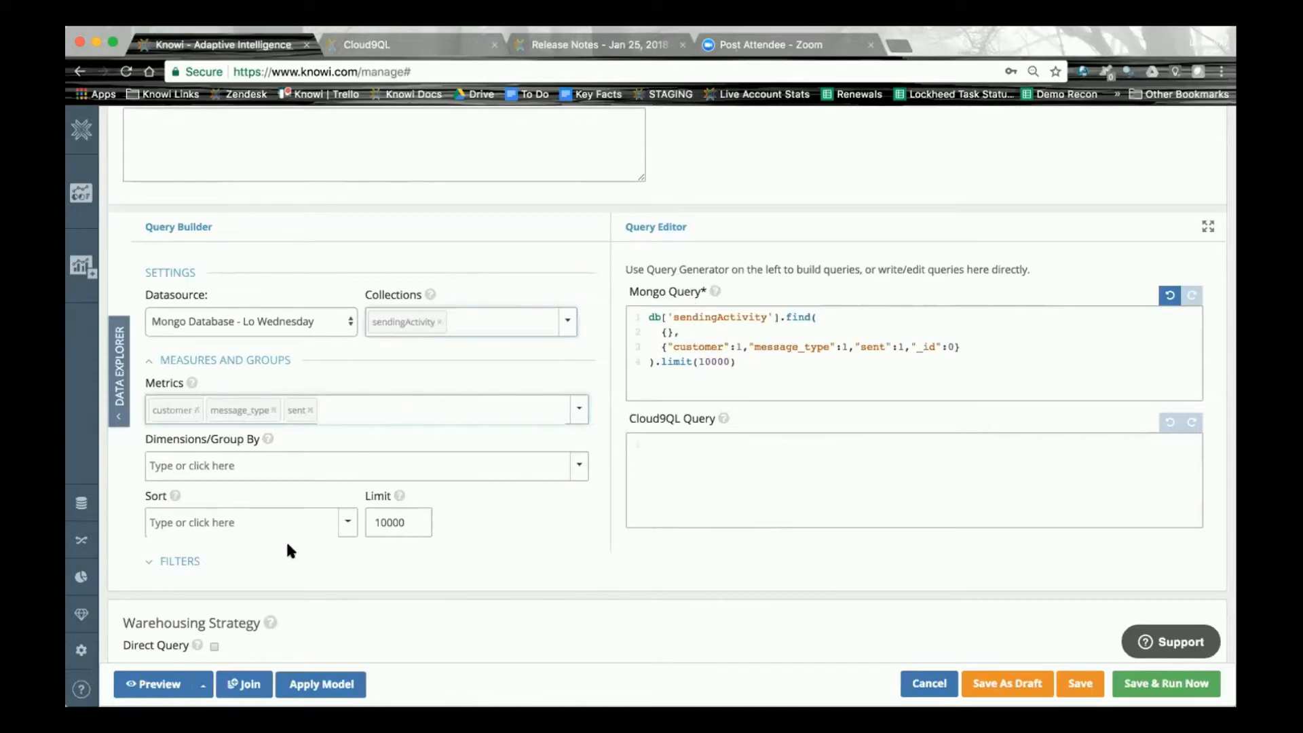
left_click(162, 687)
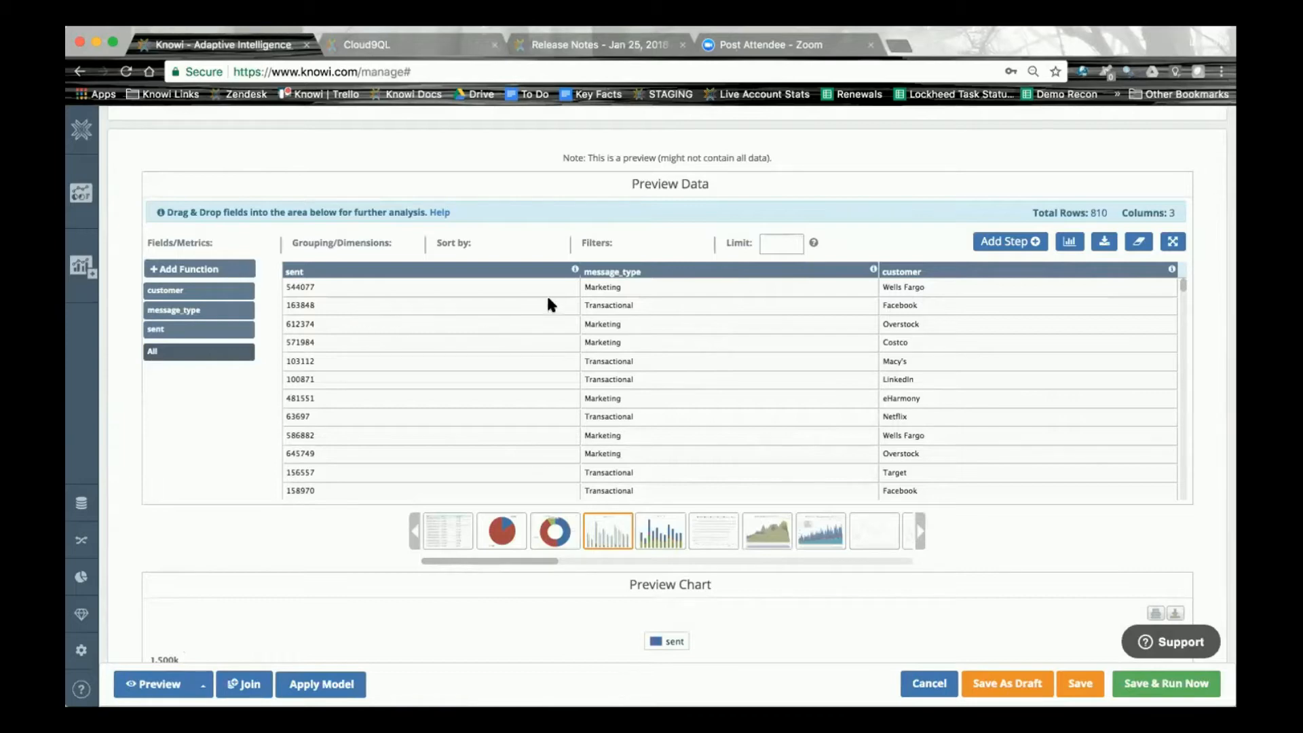
left_click(1007, 684)
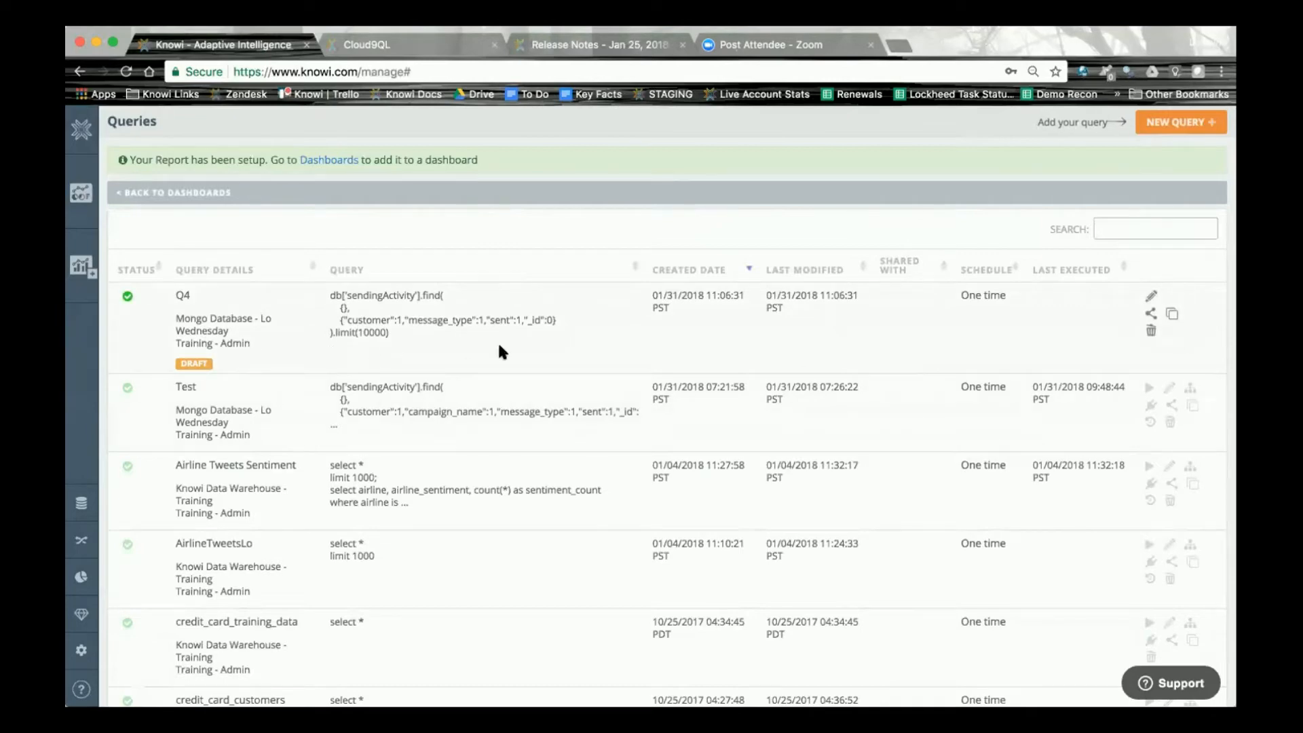
Reopen the Q4 draft for editing and save it as a regular query.
left_click(1148, 301)
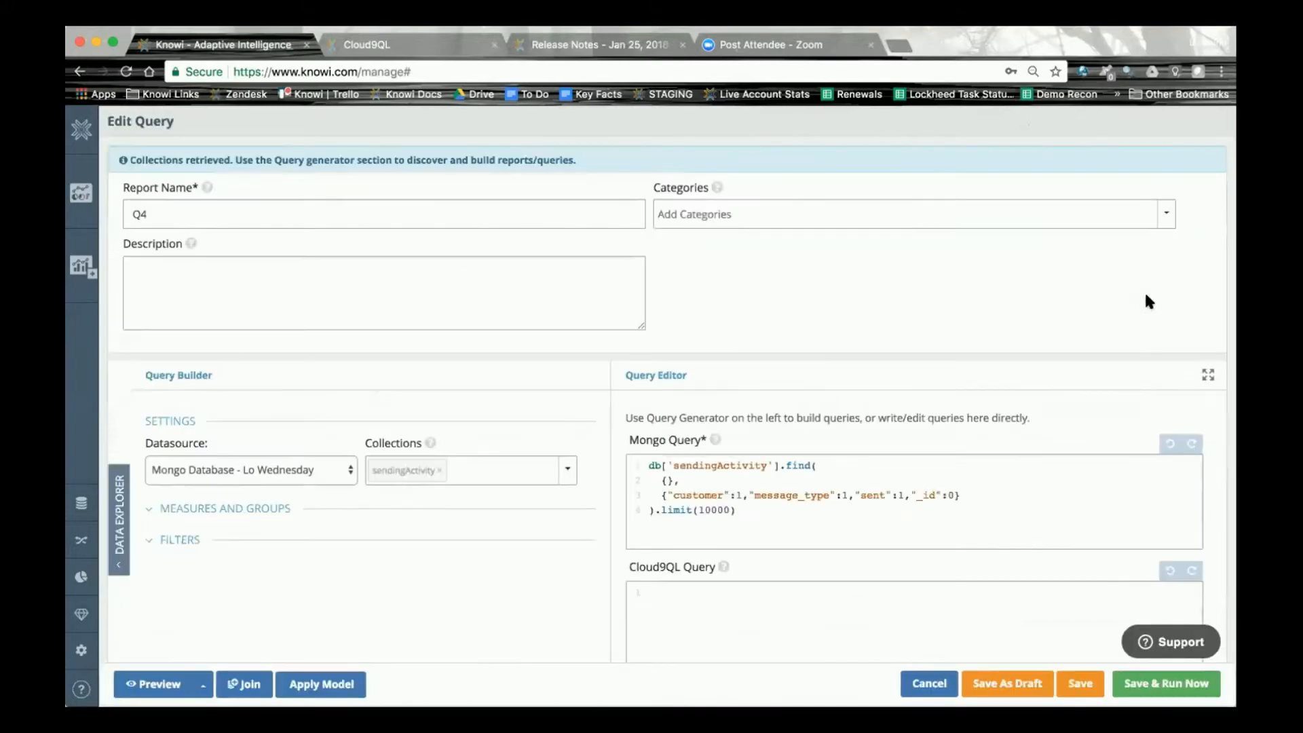
left_click(1080, 682)
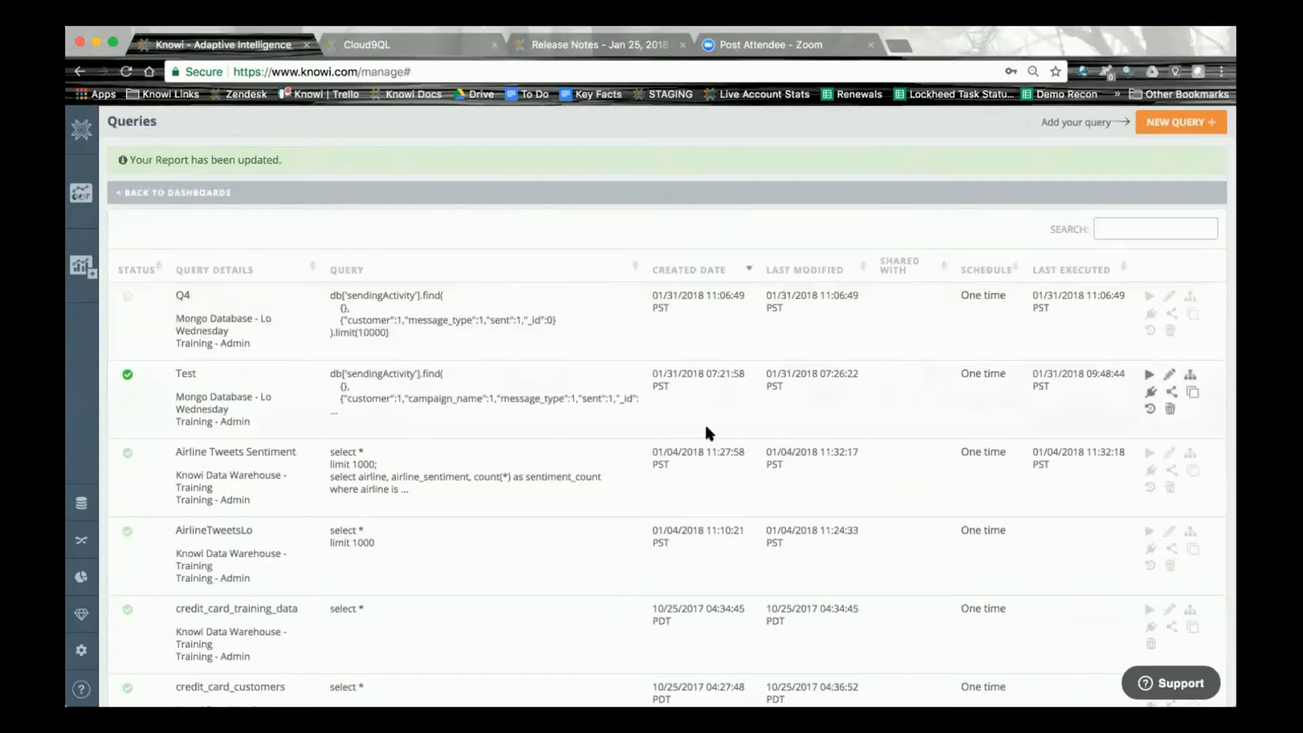
Edit the saved Q4 query and add a join that uses the MySQL Database datasource.
left_click(1166, 298)
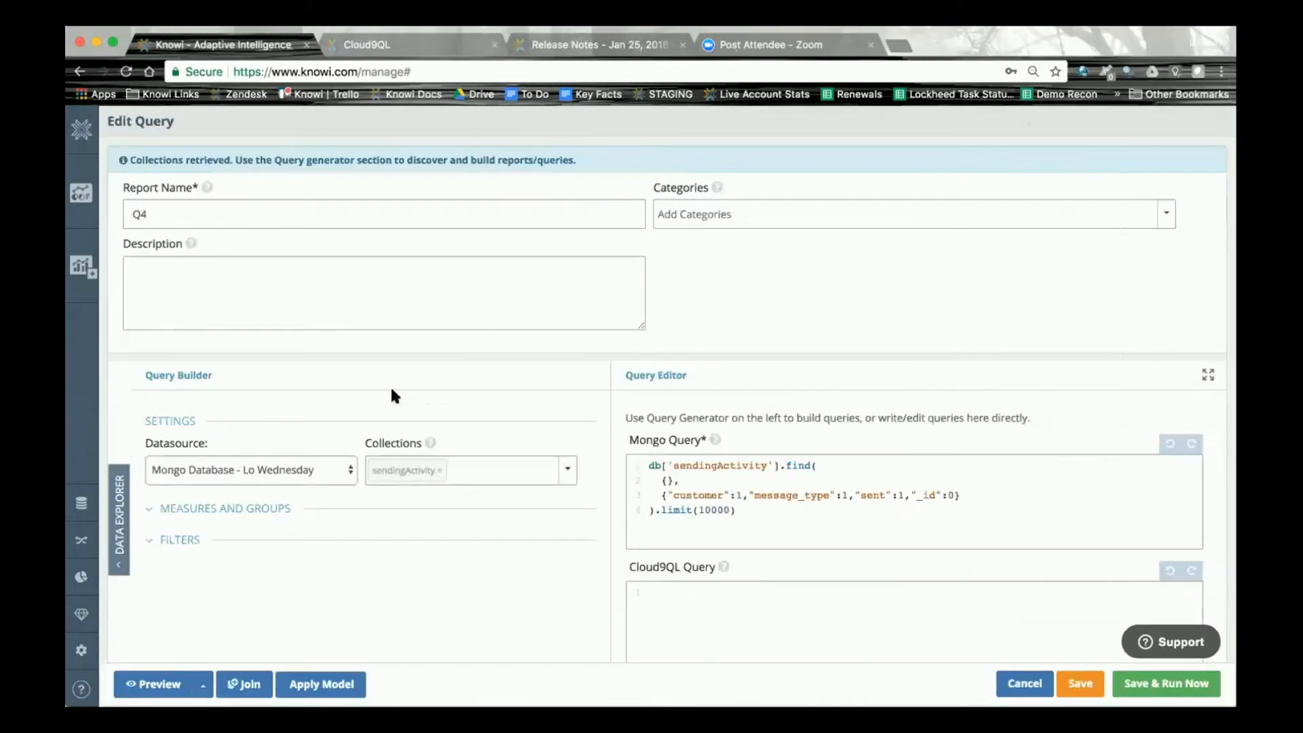
scroll(442, 524, "down", 3)
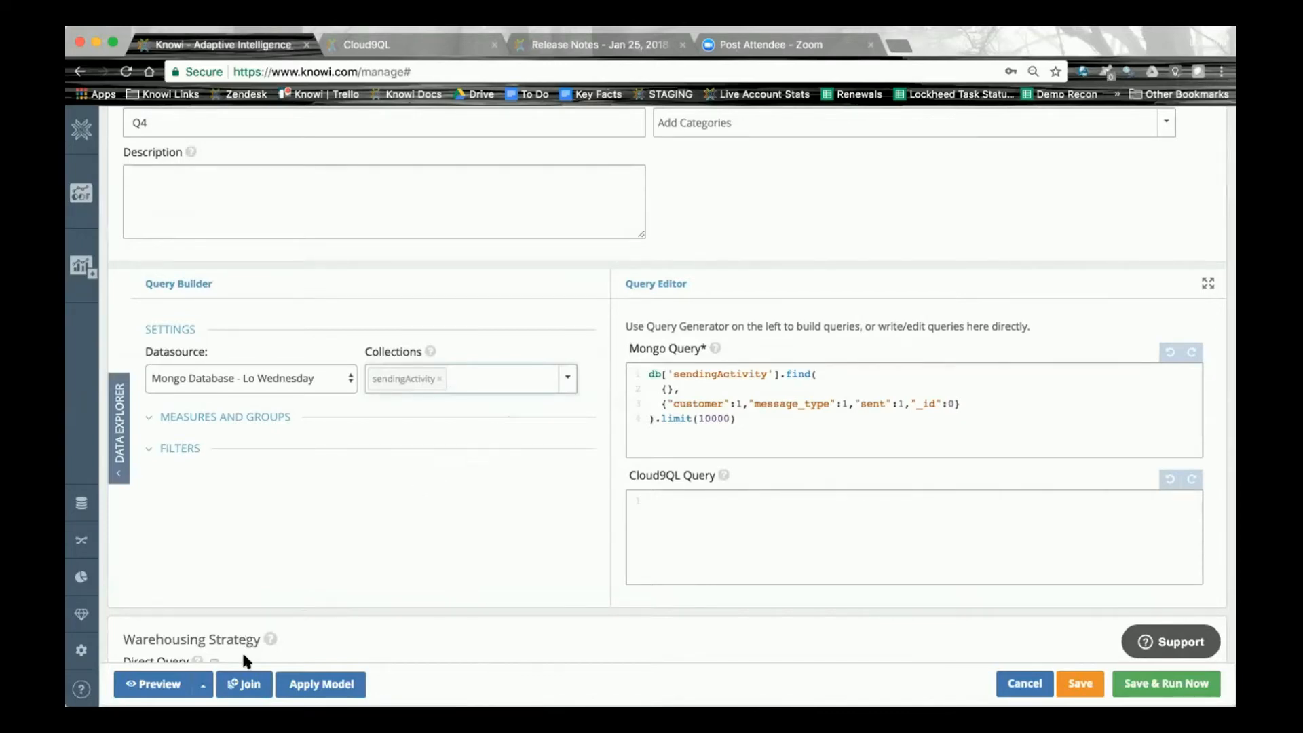
left_click(245, 683)
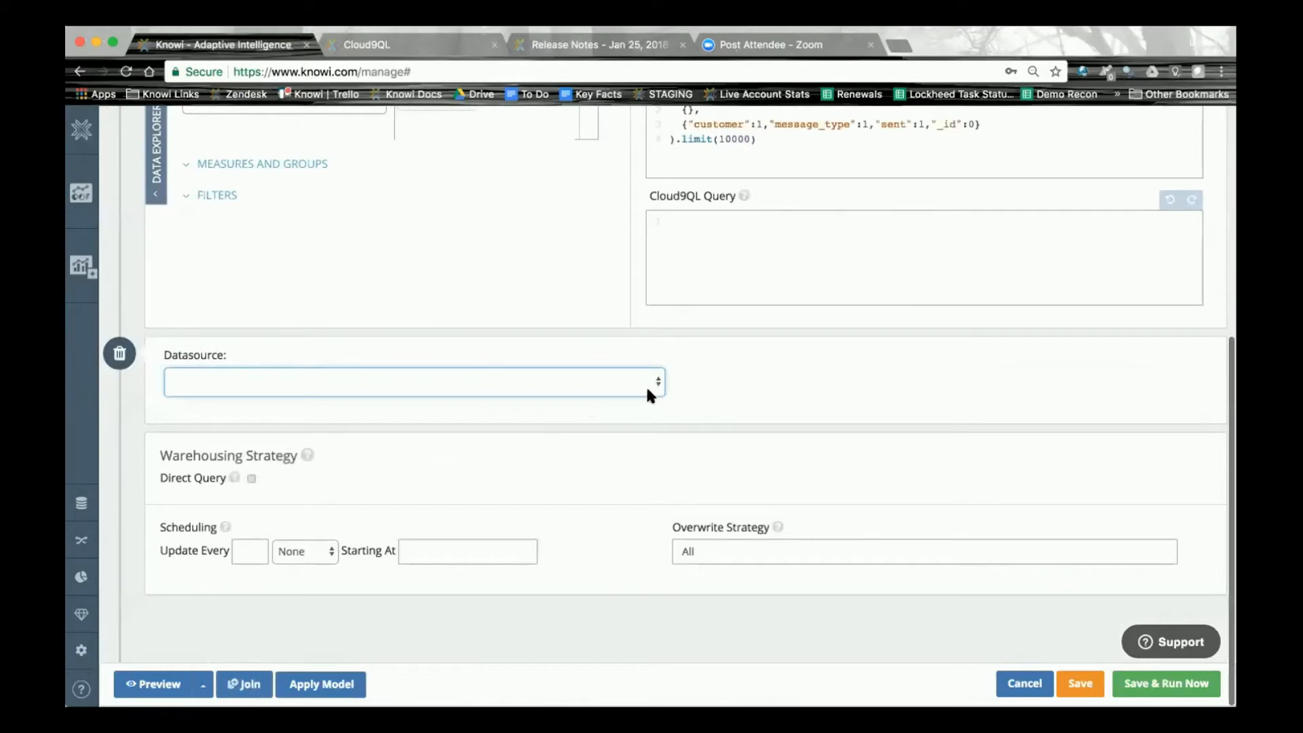
left_click(652, 381)
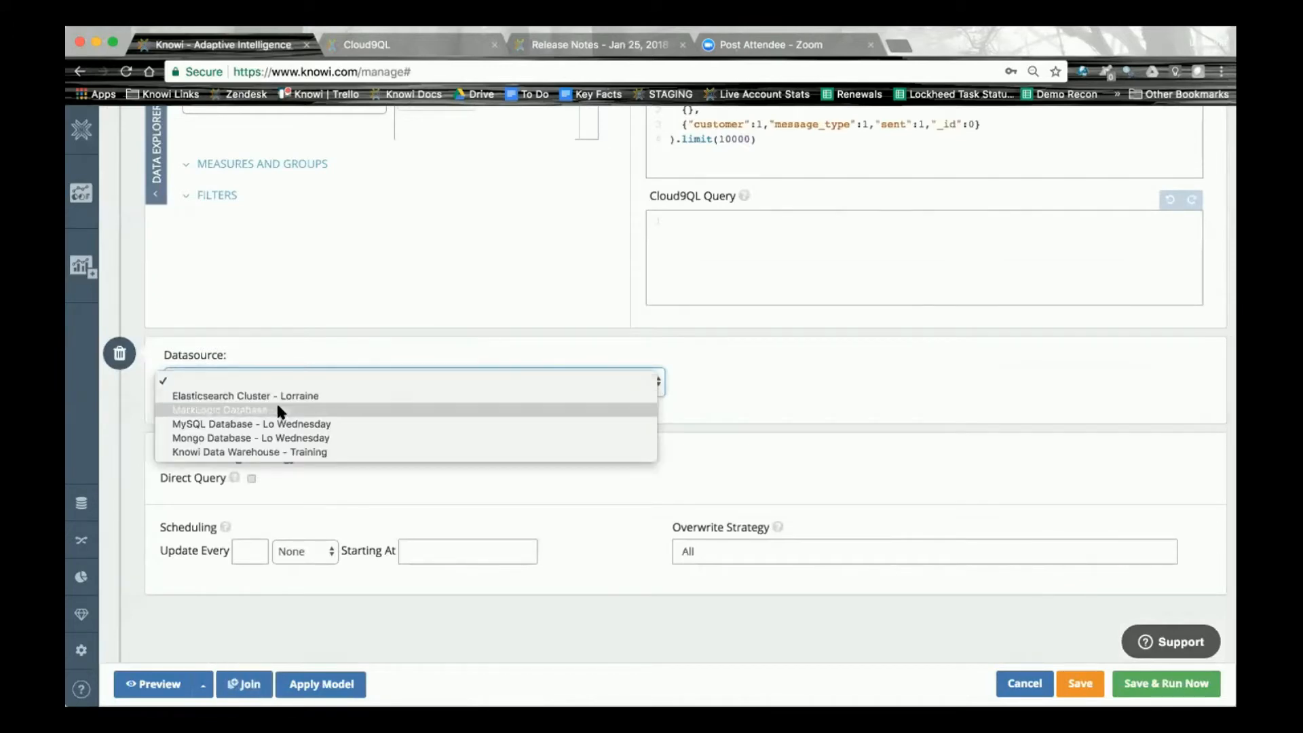
left_click(182, 424)
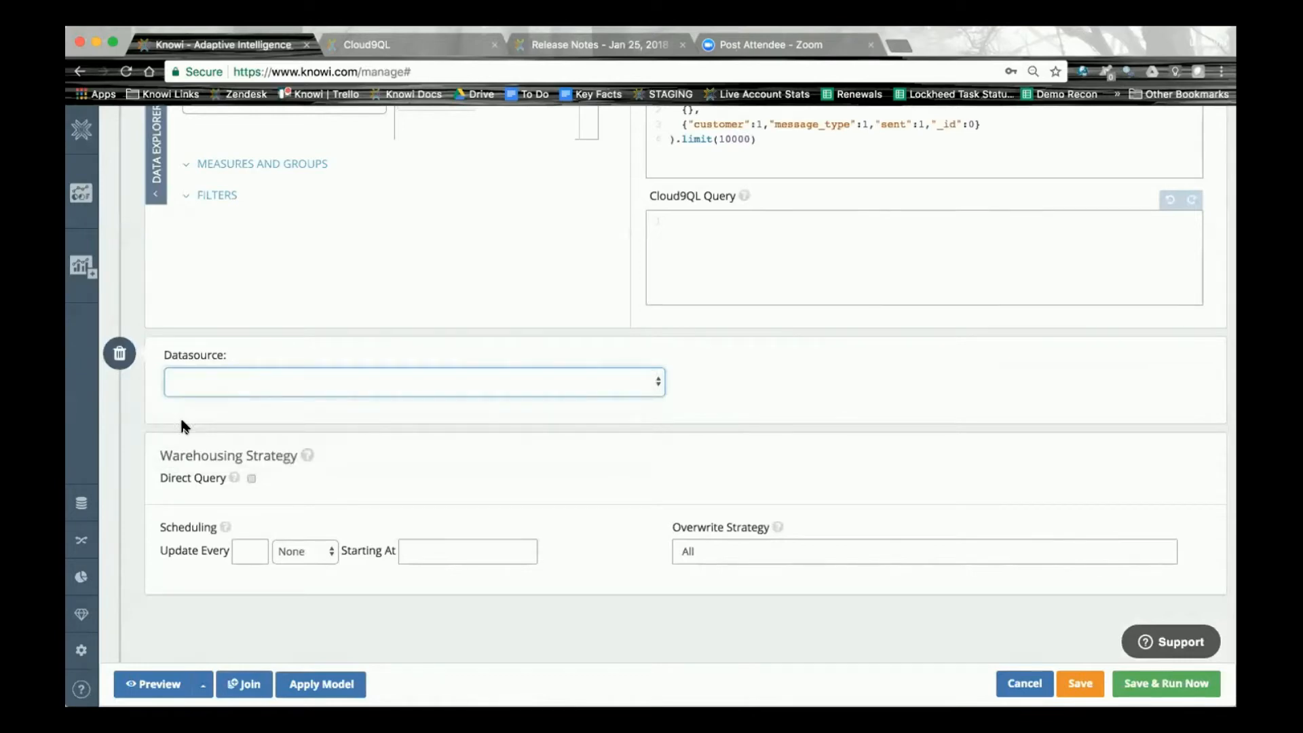
scroll(520, 498, "down", 3)
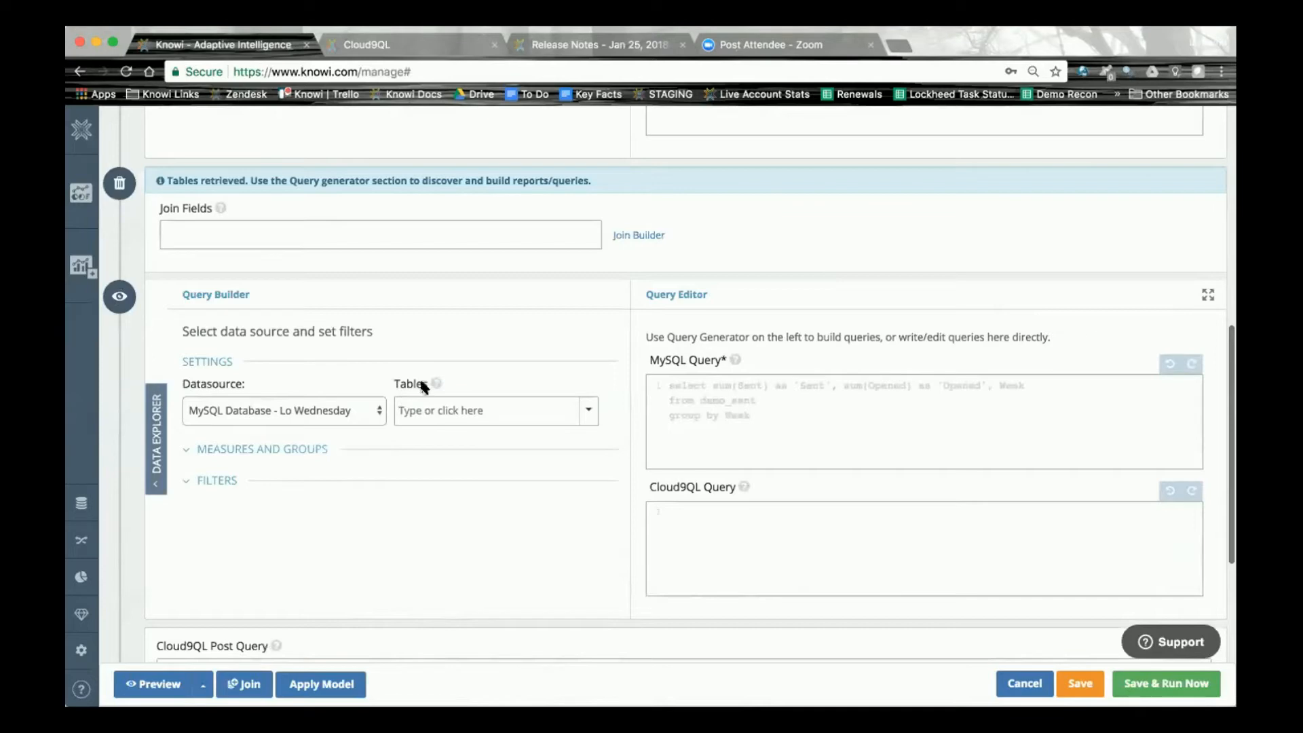
Query the customer table in the joined MySQL datasource and add customer, street and state as its metrics.
left_click(586, 420)
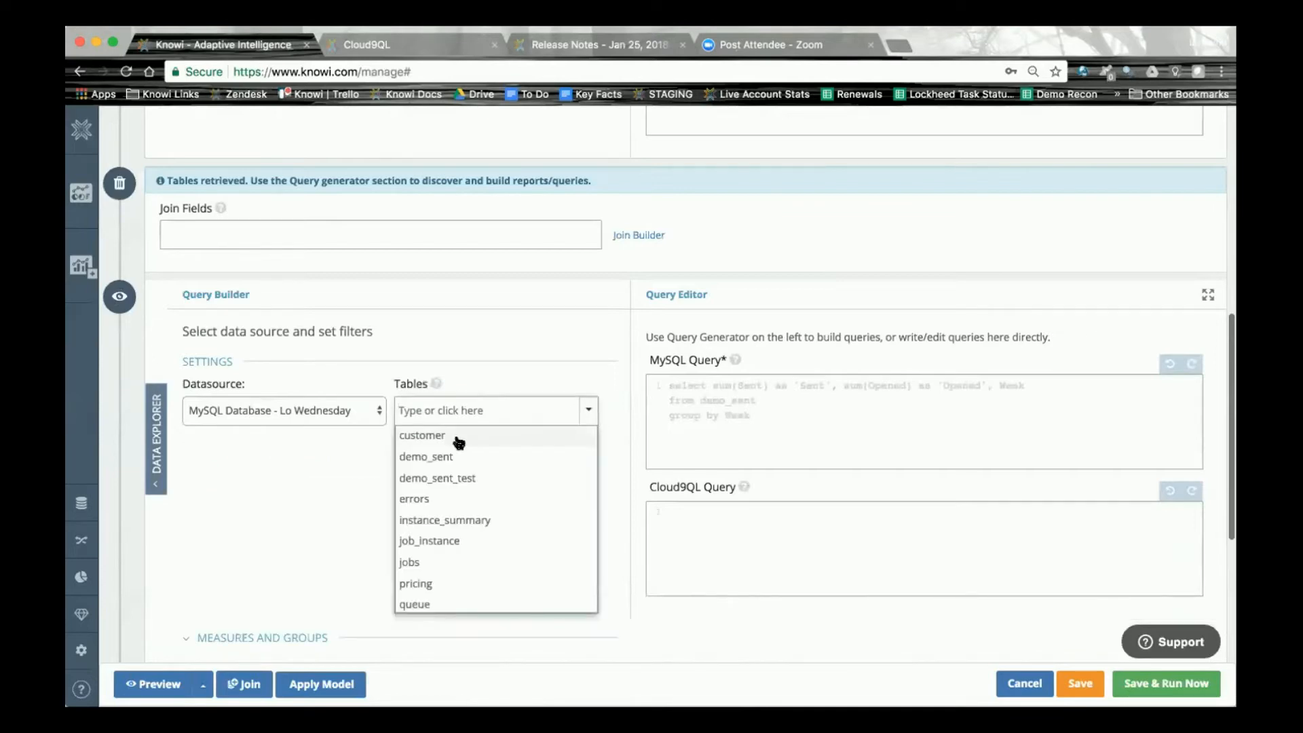
left_click(457, 441)
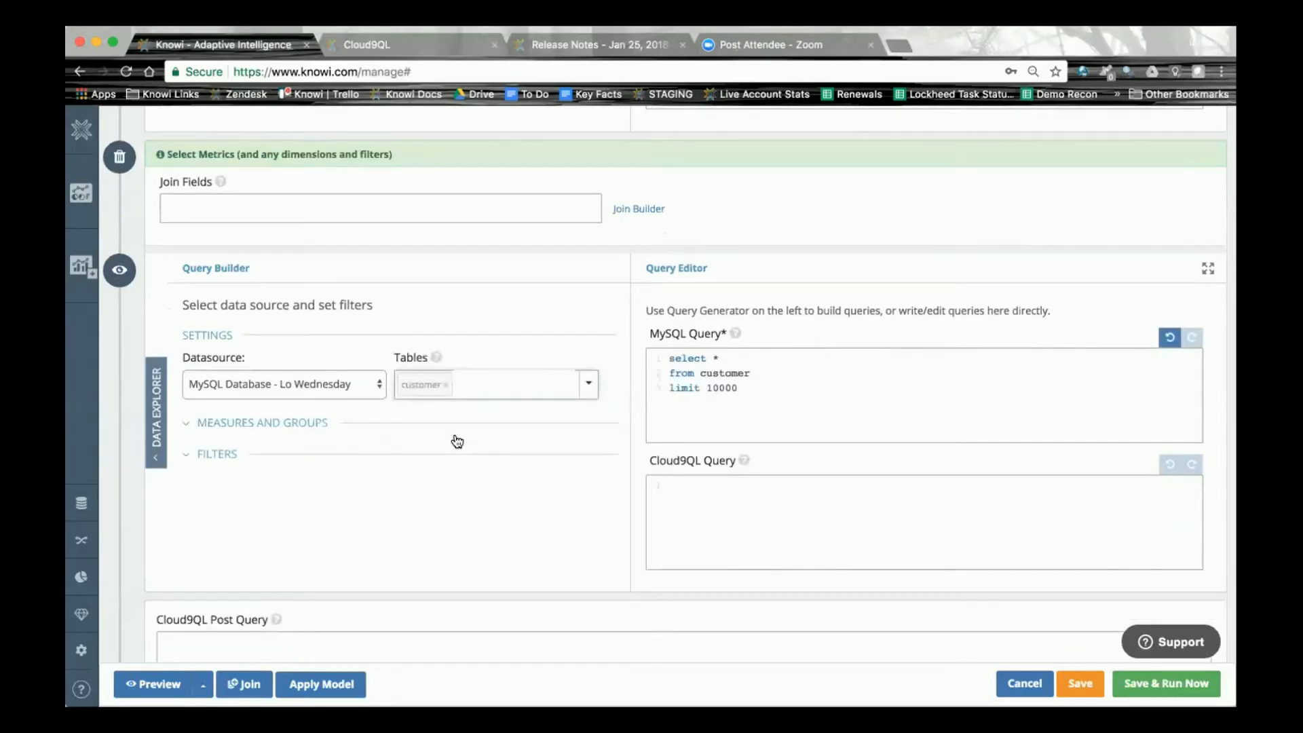
left_click(306, 421)
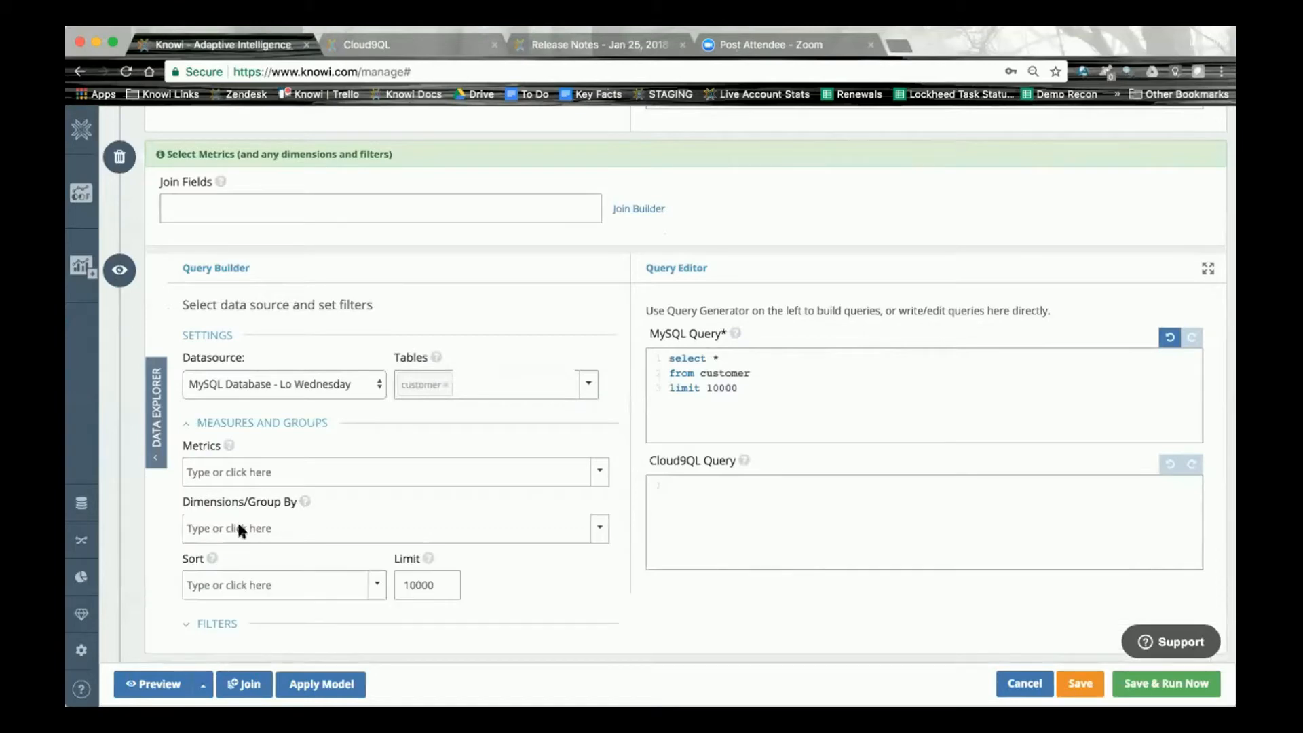
left_click(258, 473)
left_click(226, 538)
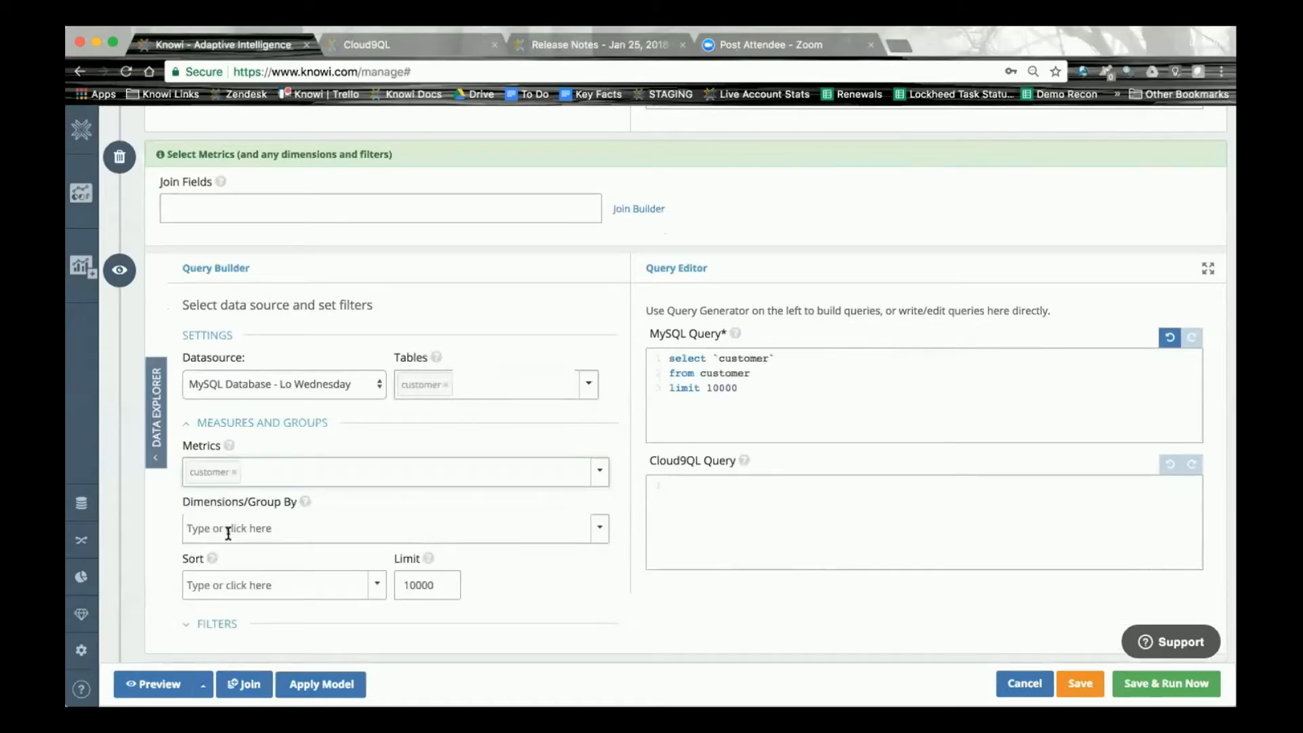
left_click(286, 471)
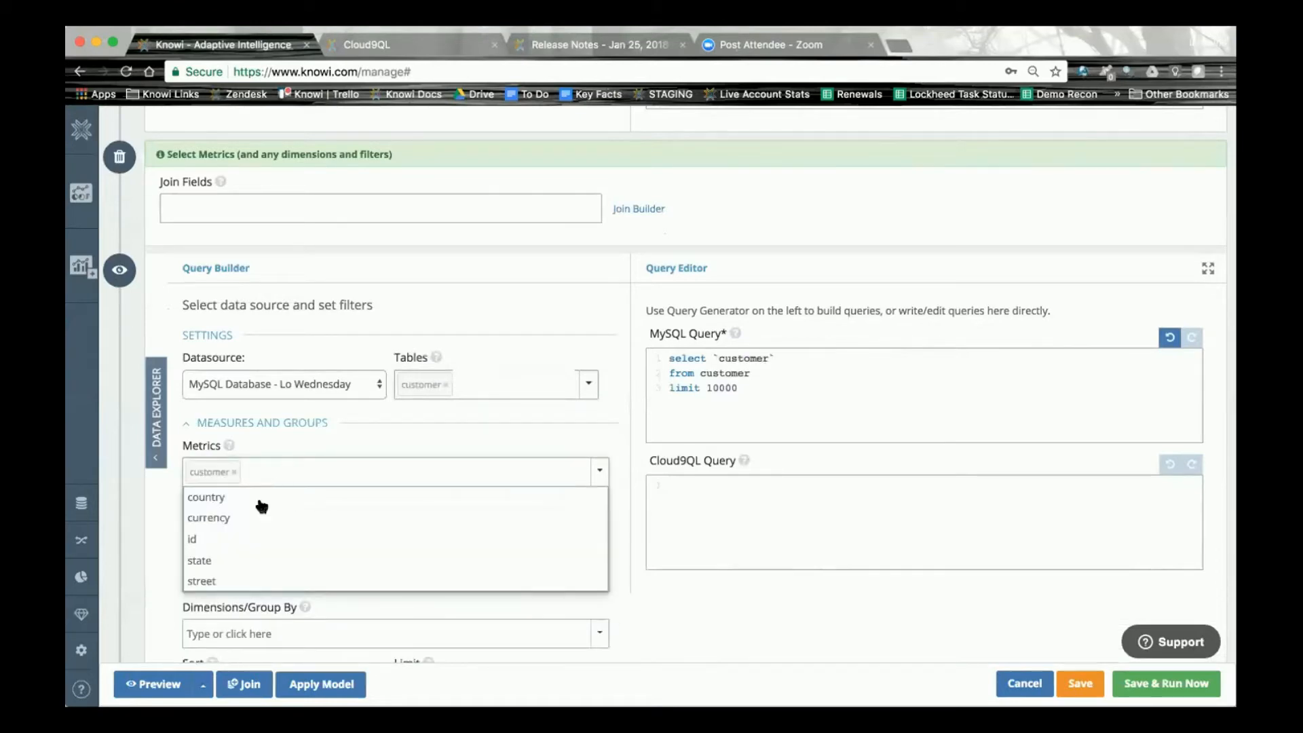
left_click(221, 578)
left_click(314, 477)
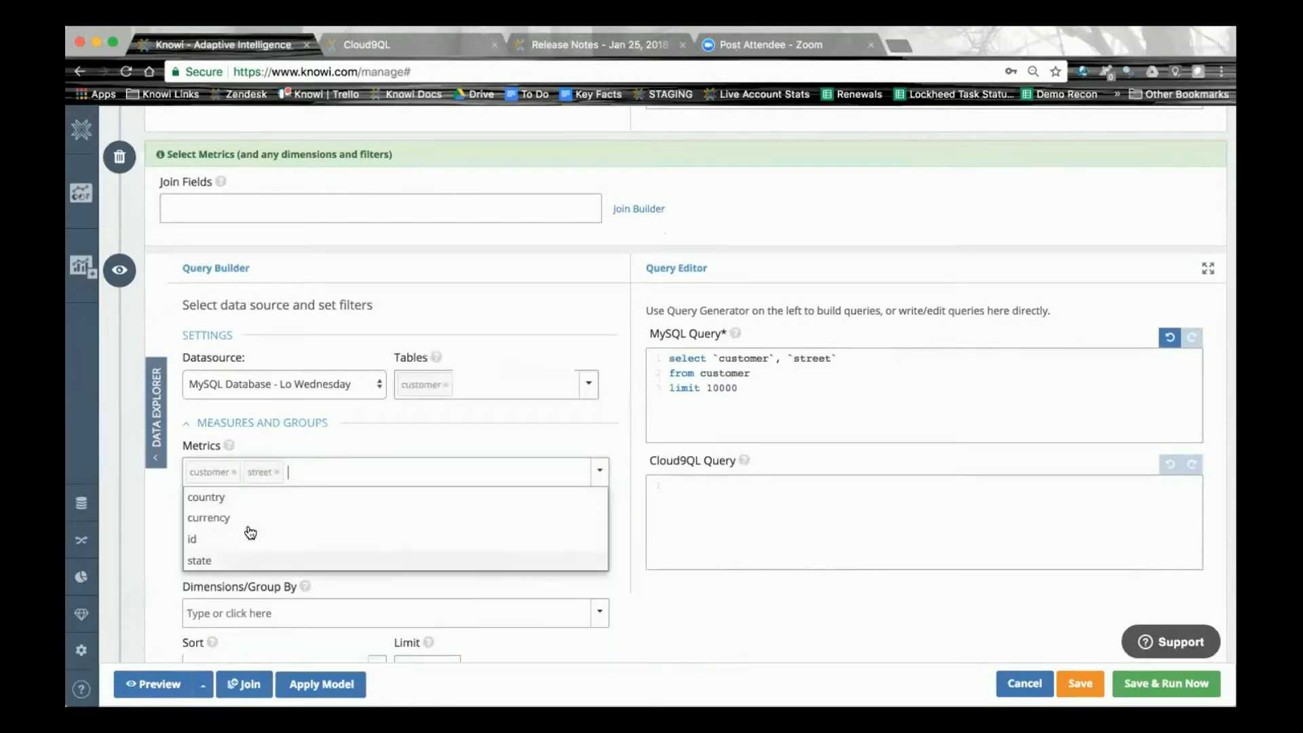
left_click(255, 559)
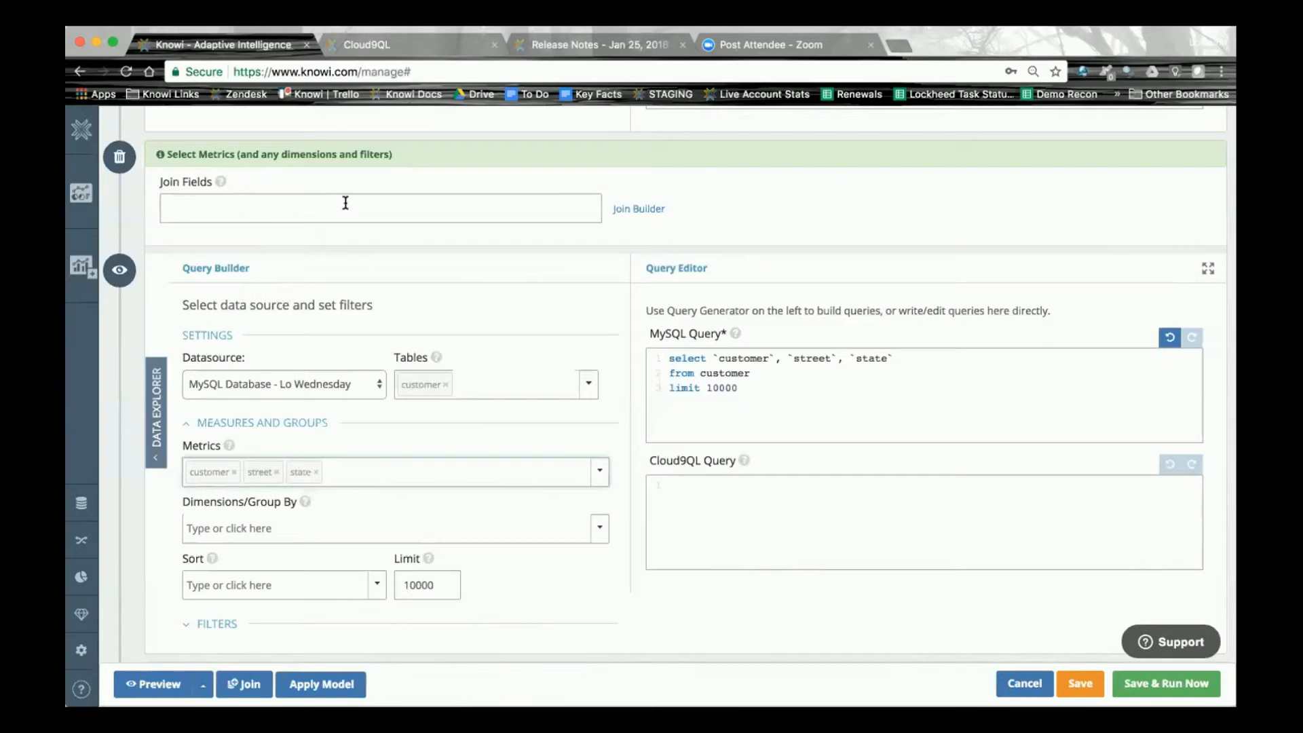
Build an INNER JOIN matching the left customer field to the right customer field and save the join fields.
left_click(652, 210)
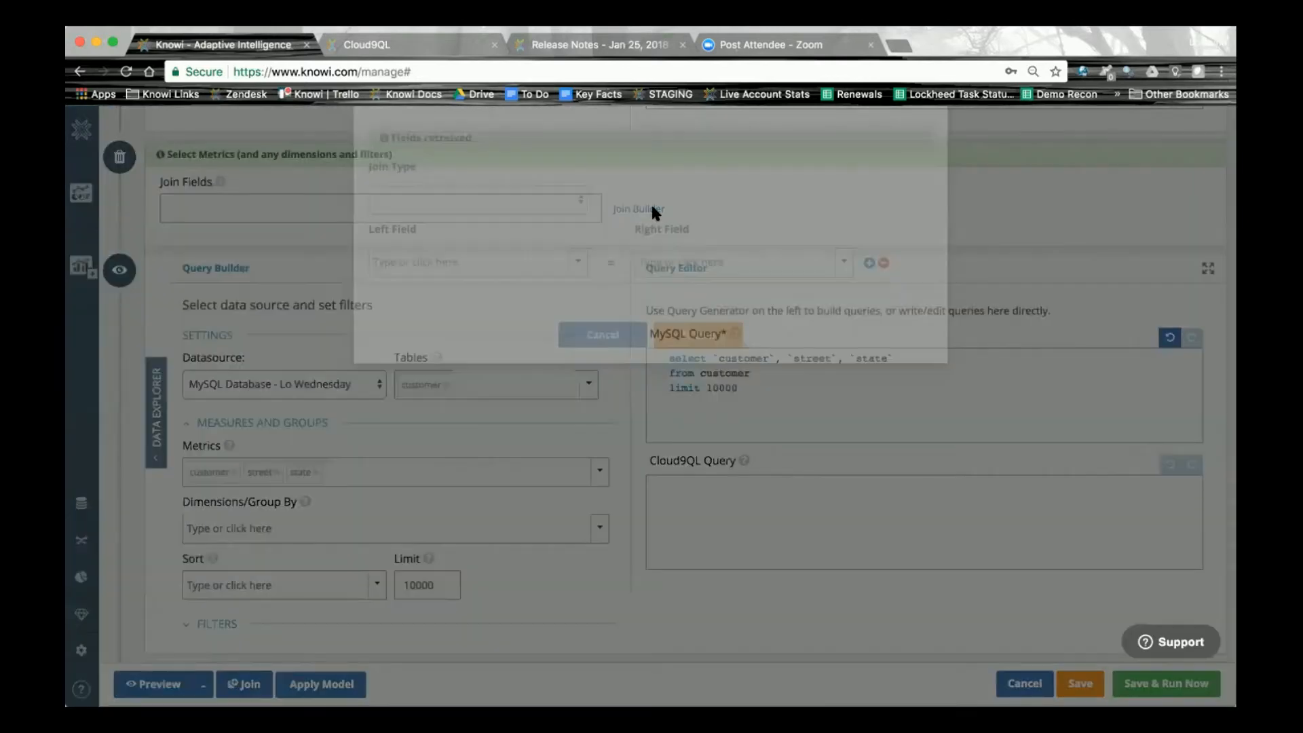
left_click(581, 259)
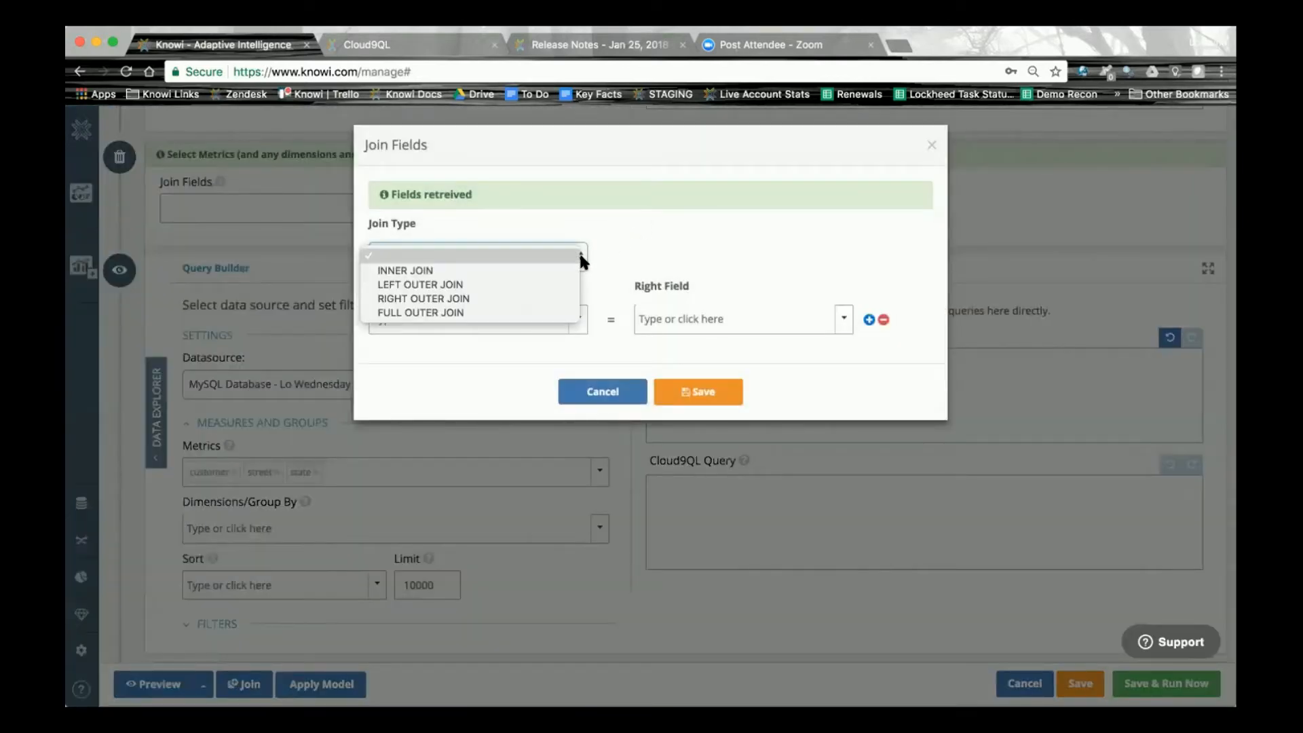
left_click(415, 270)
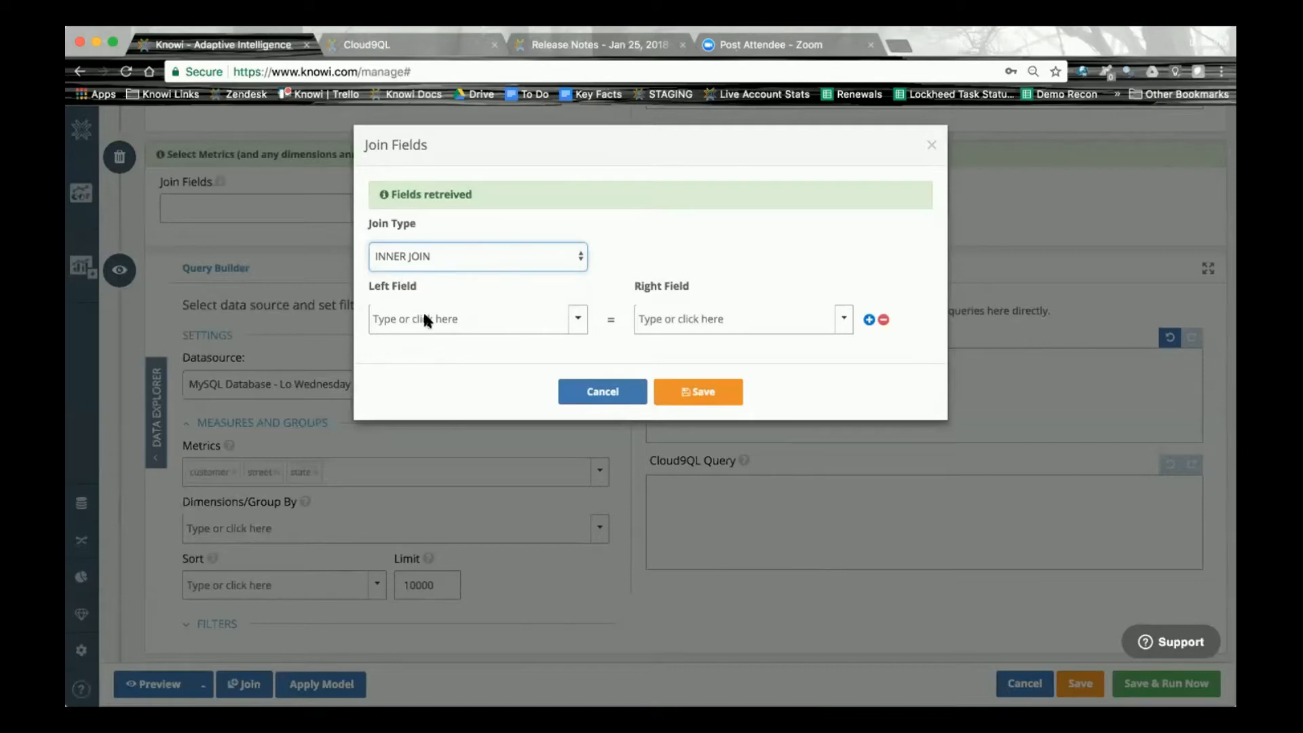
left_click(576, 321)
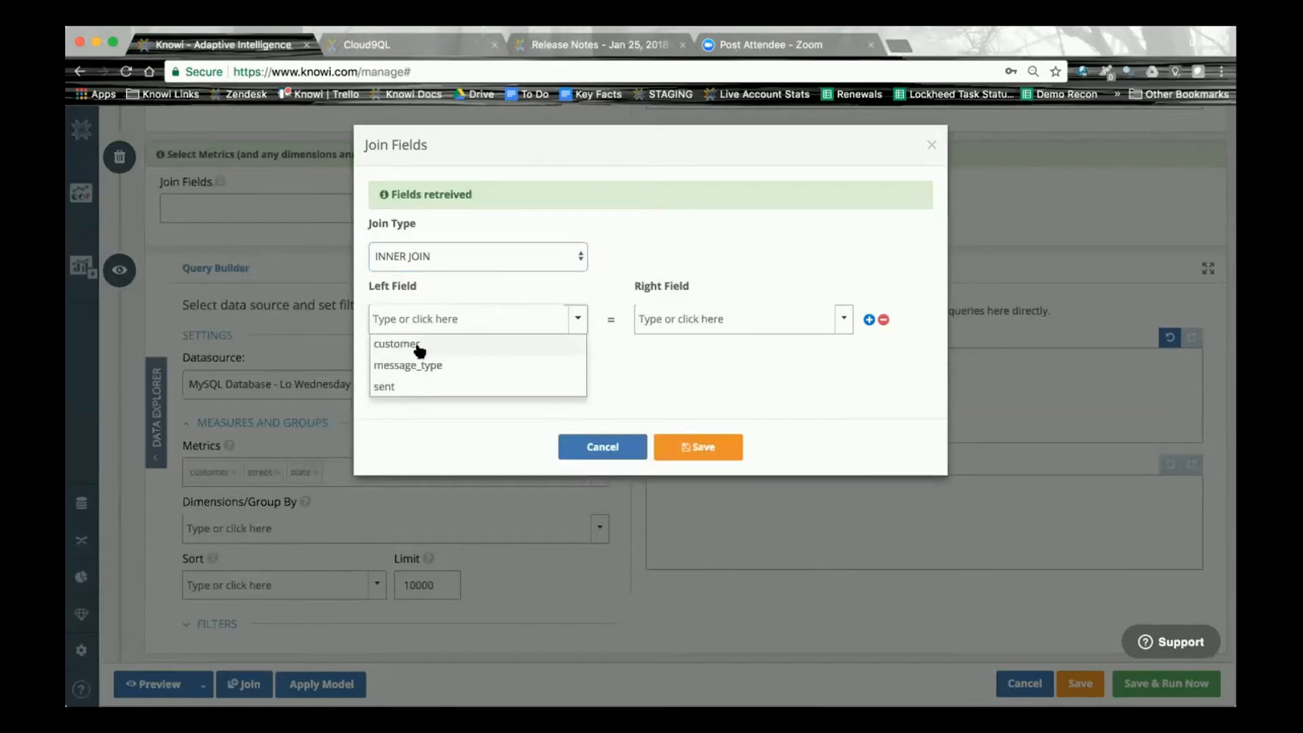
left_click(407, 344)
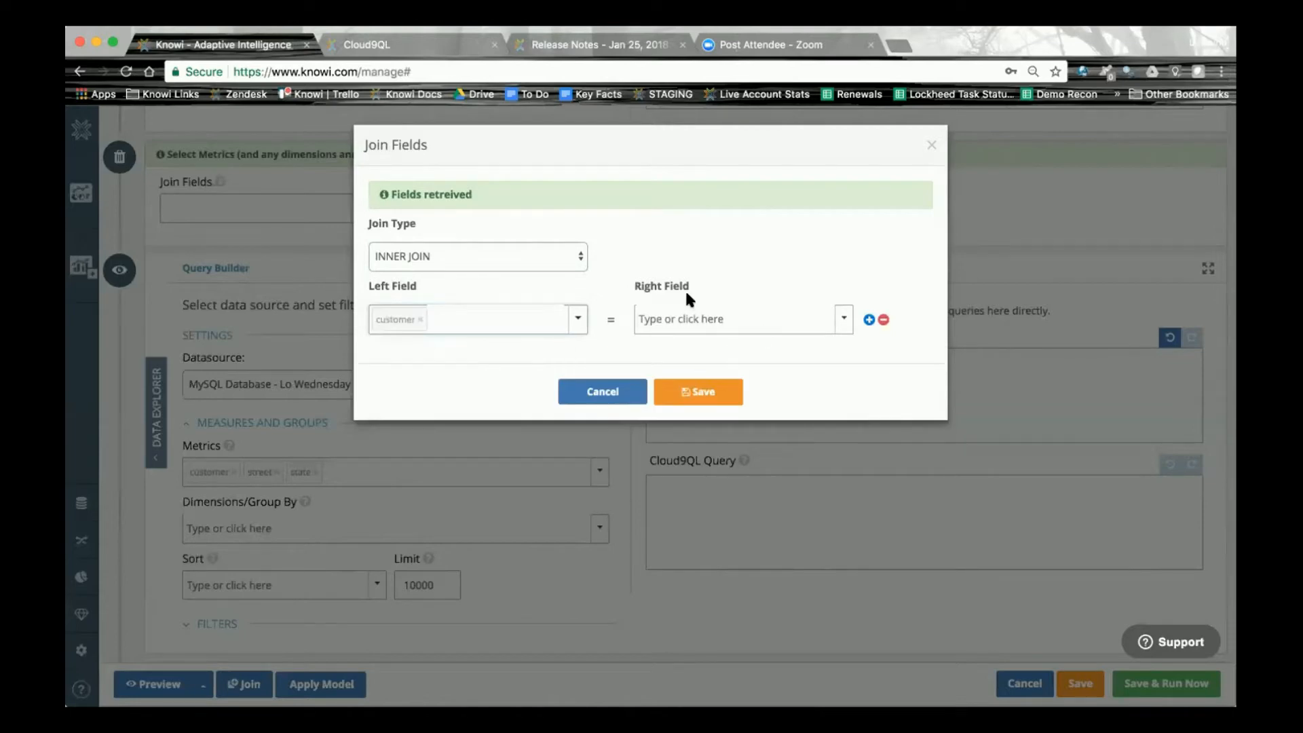
left_click(842, 322)
left_click(718, 393)
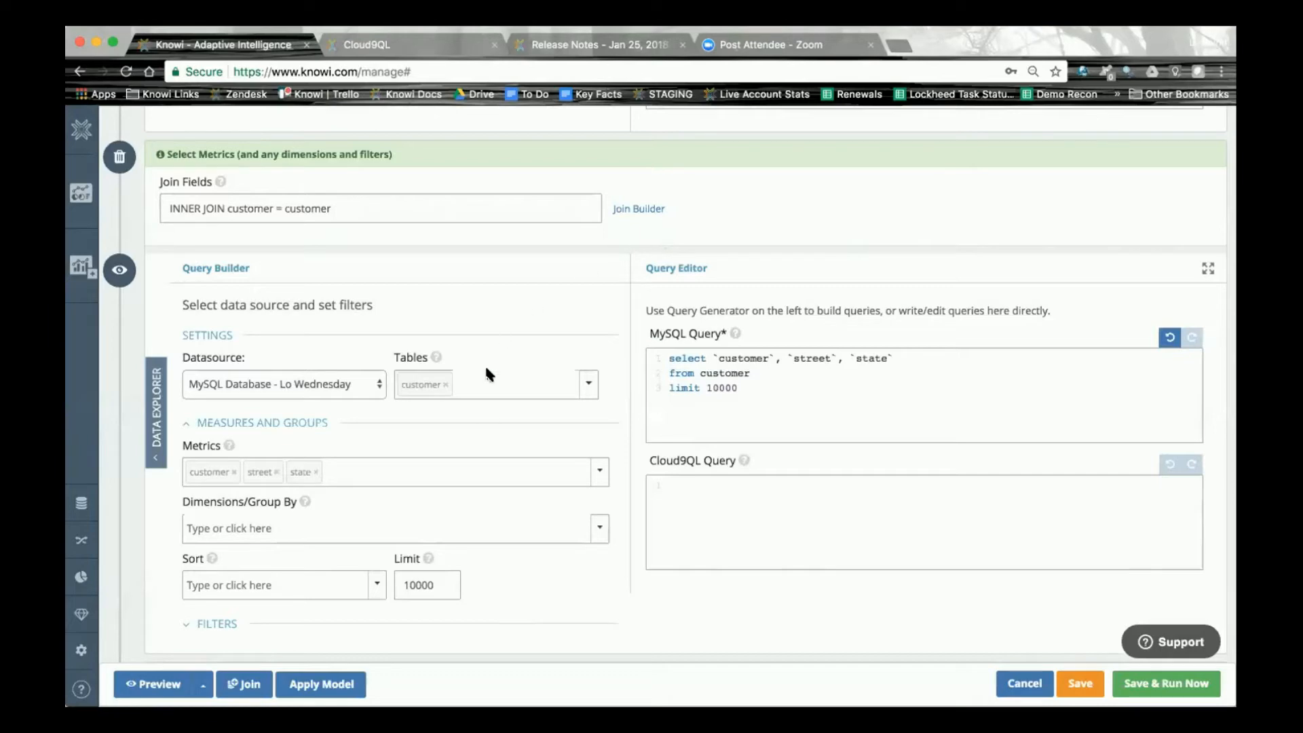
Preview the joined data and examine its rows against the Mongo query, join fields and MySQL query.
left_click(162, 686)
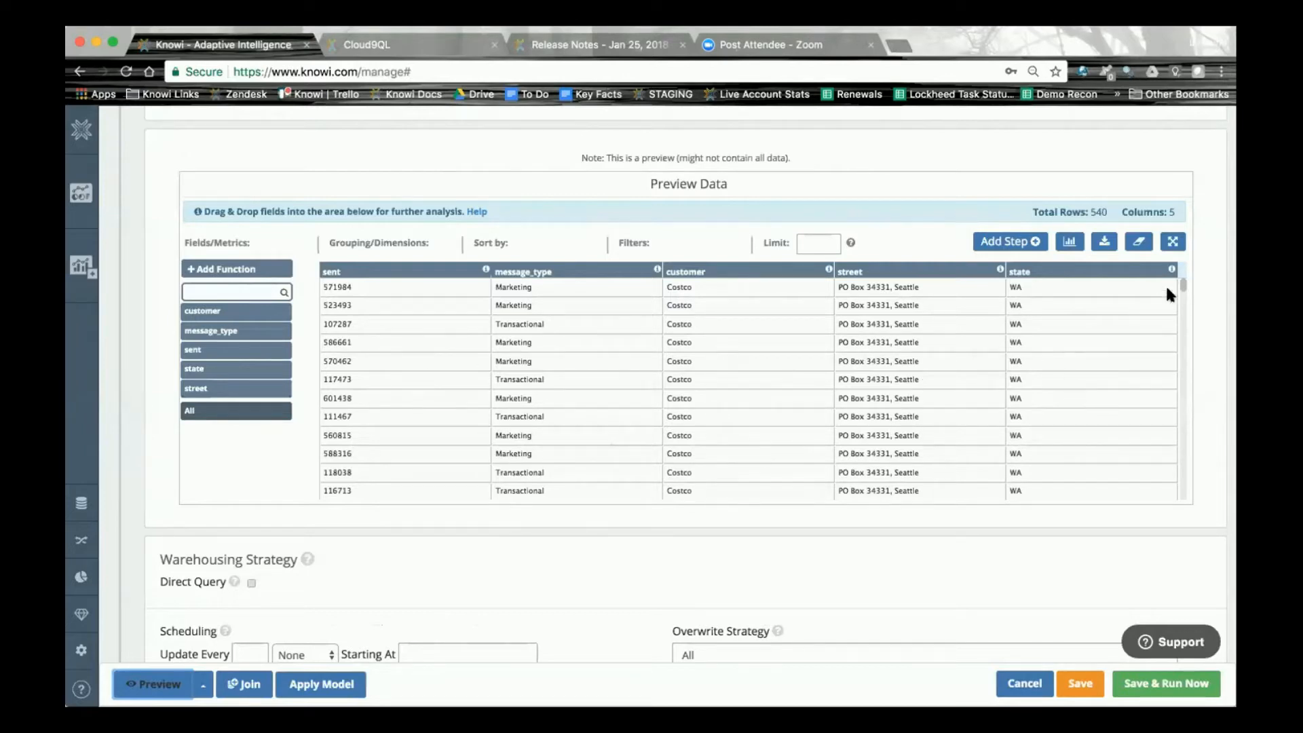
left_click_drag(1179, 282, 1184, 373)
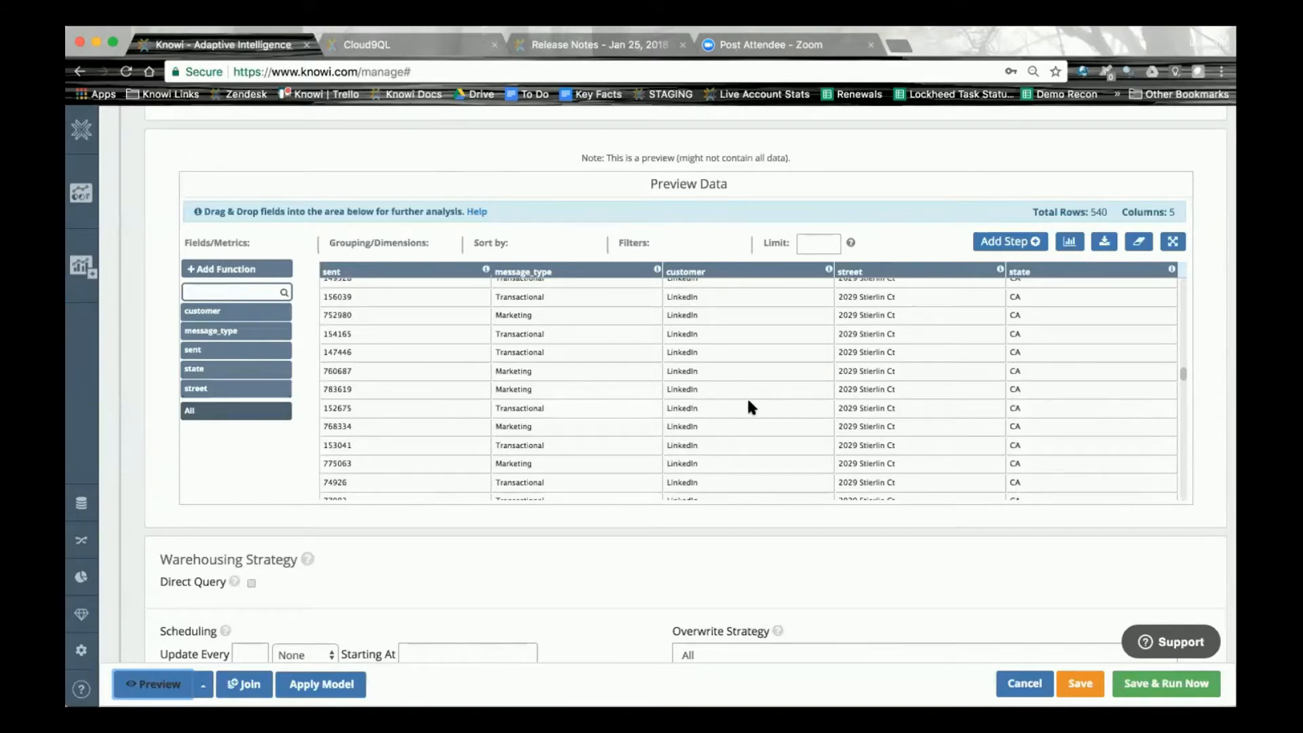
scroll(738, 392, "up", 3)
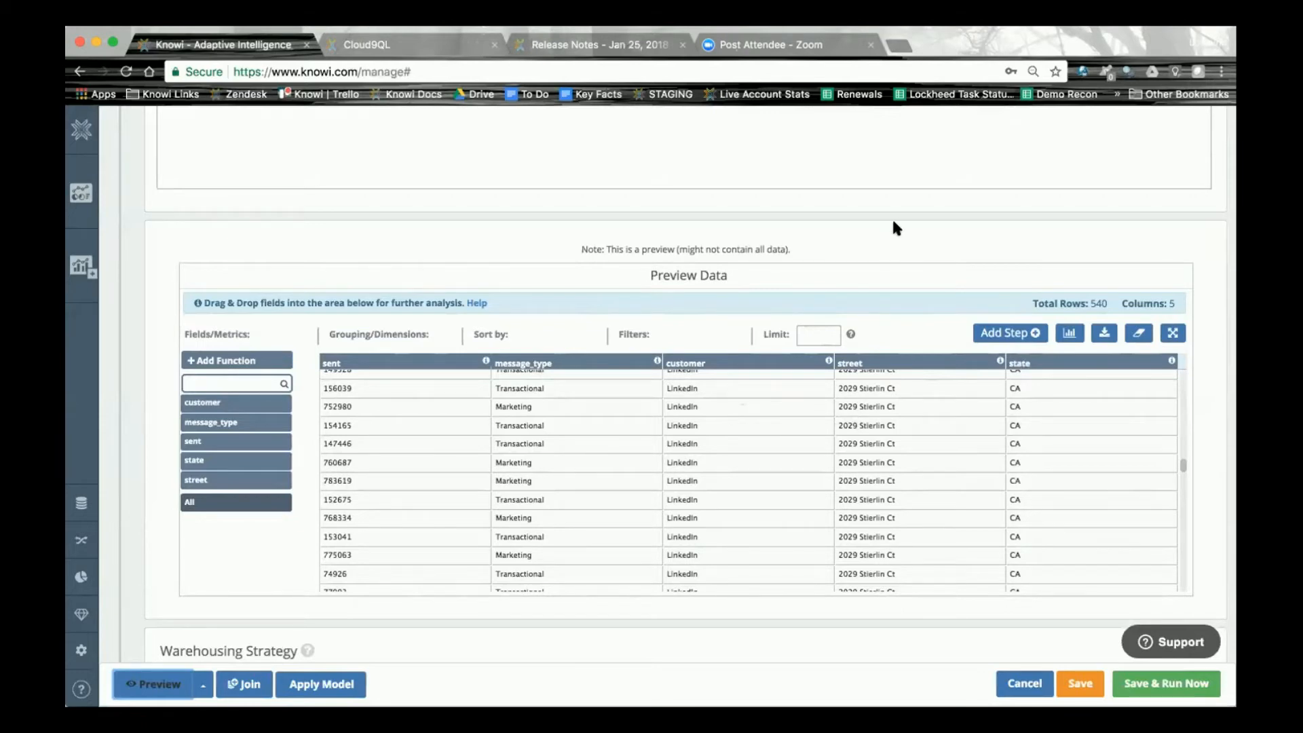
scroll(893, 217, "up", 10)
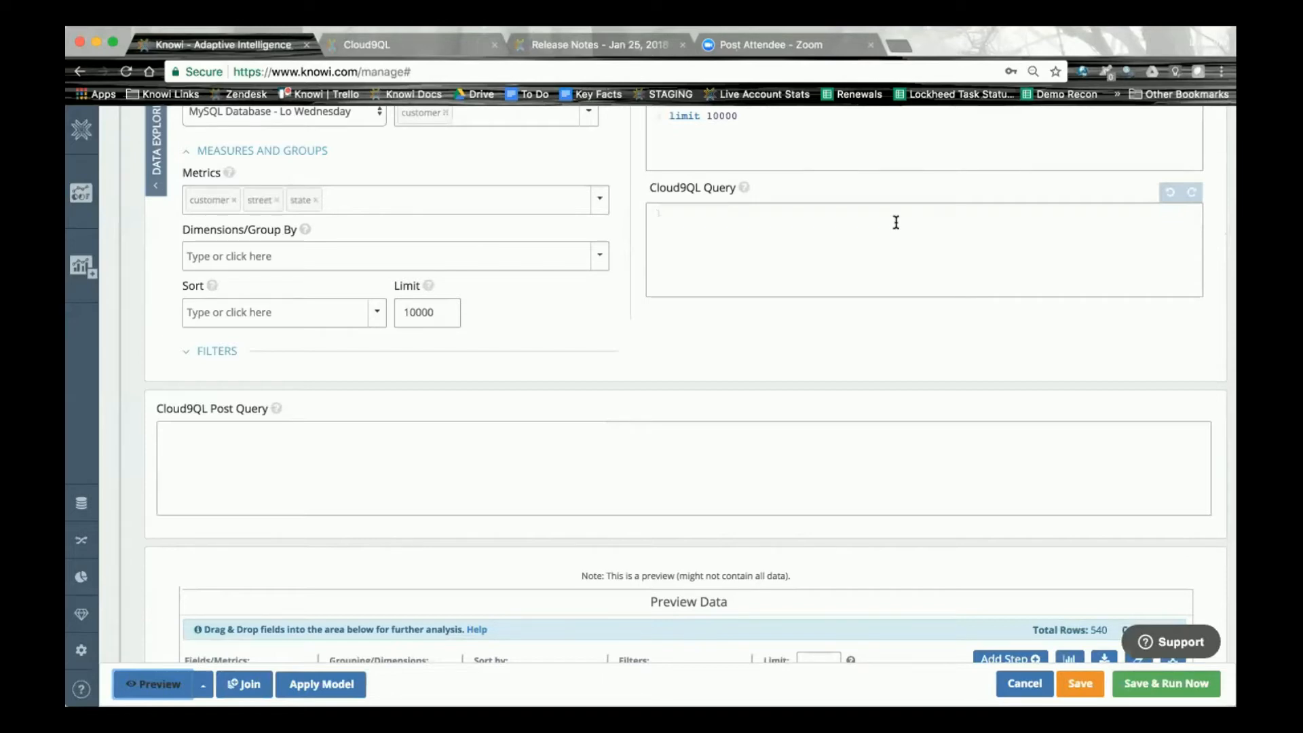
scroll(894, 217, "up", 15)
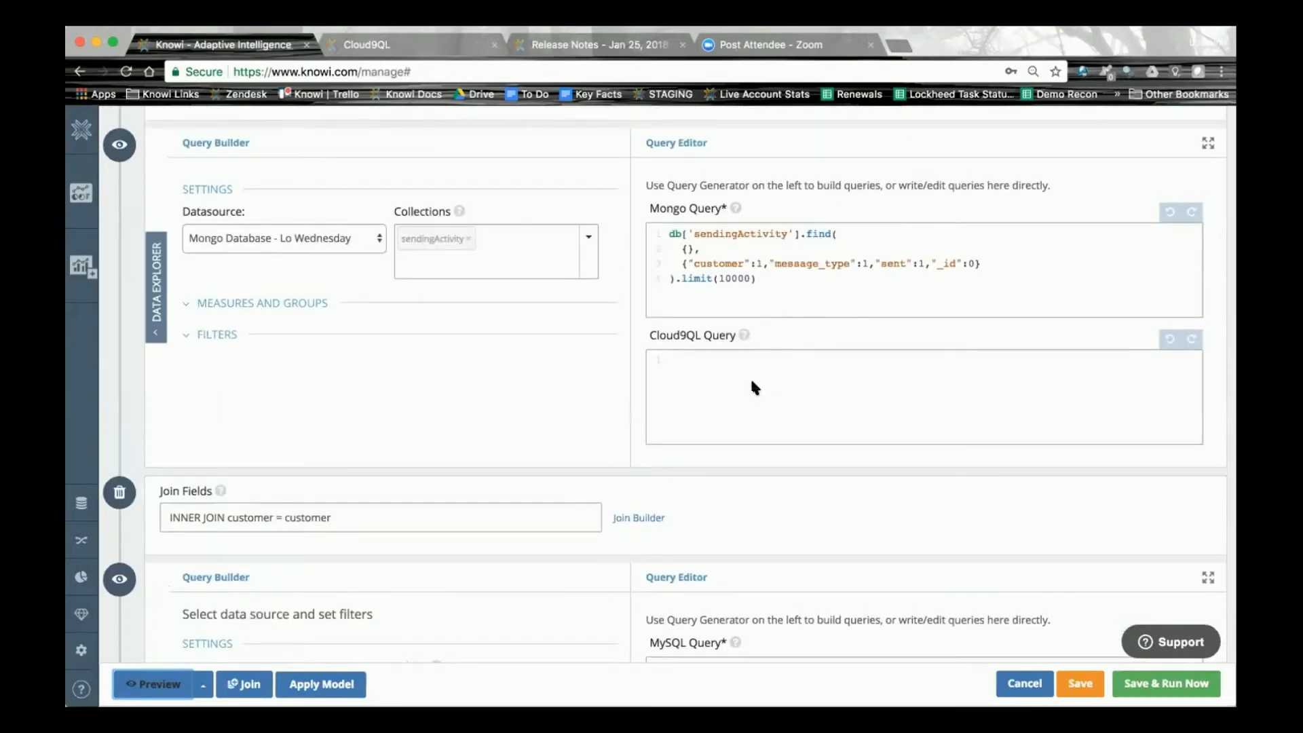
scroll(750, 376, "down", 5)
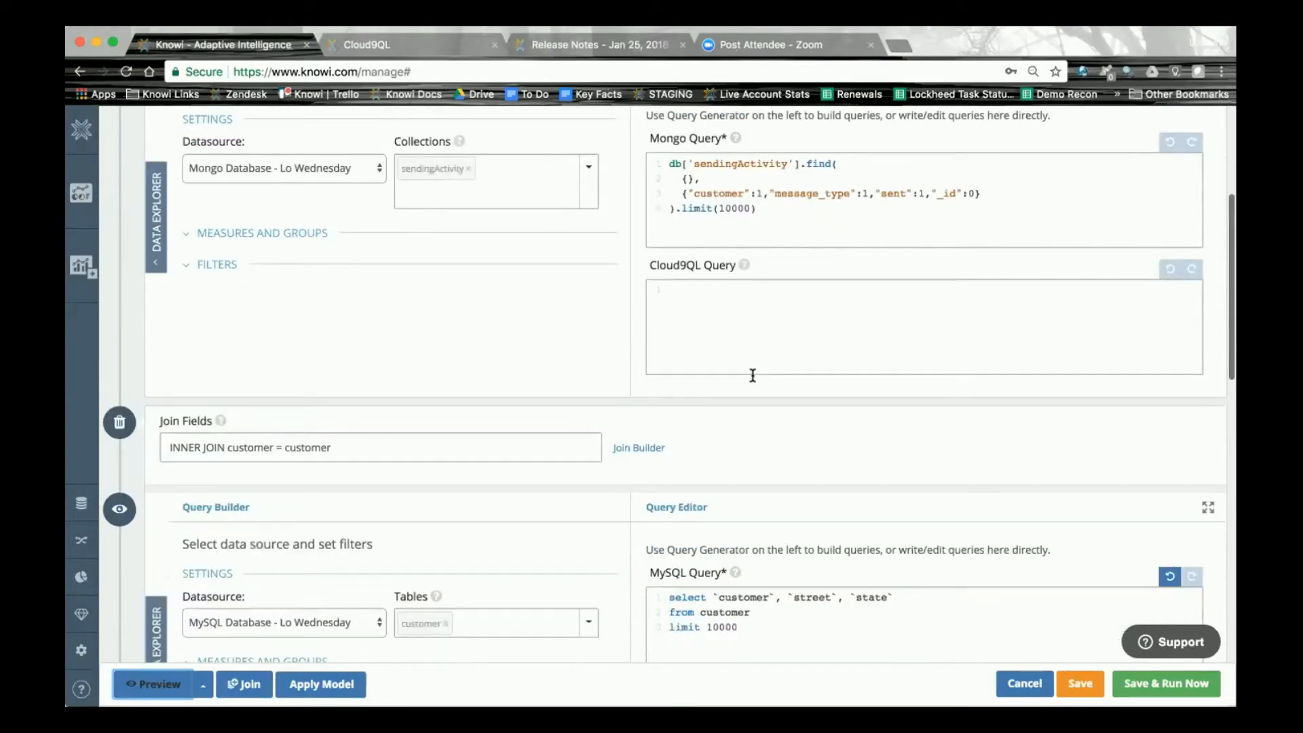
scroll(756, 349, "down", 15)
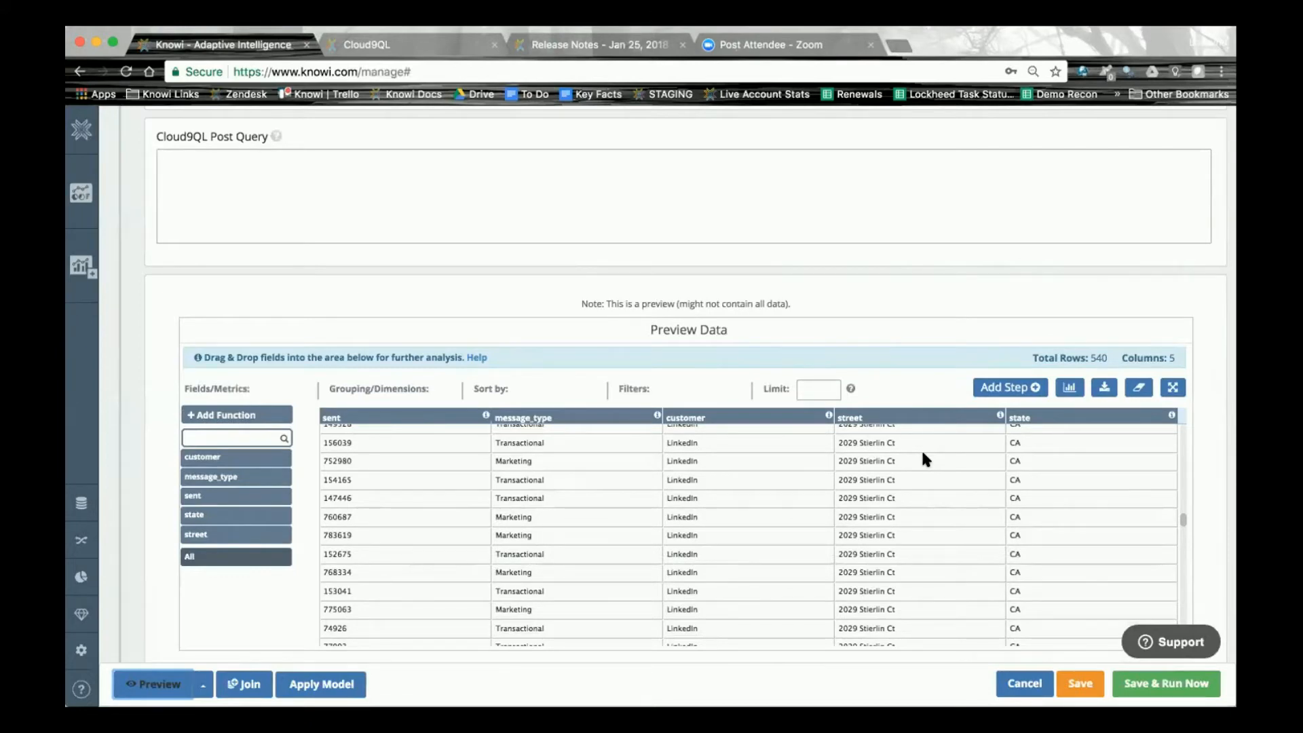
scroll(865, 339, "up", 7)
scroll(862, 331, "up", 7)
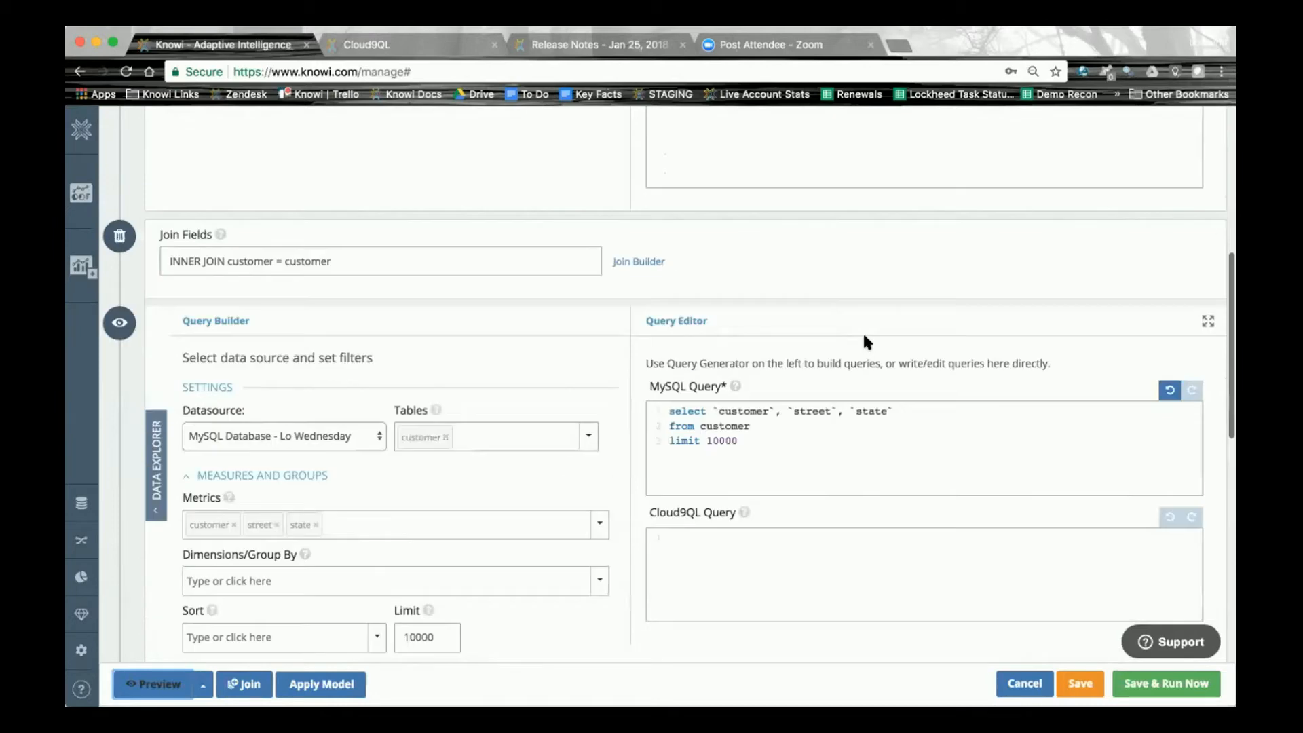
Add country to the metrics of the joined MySQL query.
scroll(873, 293, "down", 4)
scroll(873, 293, "down", 3)
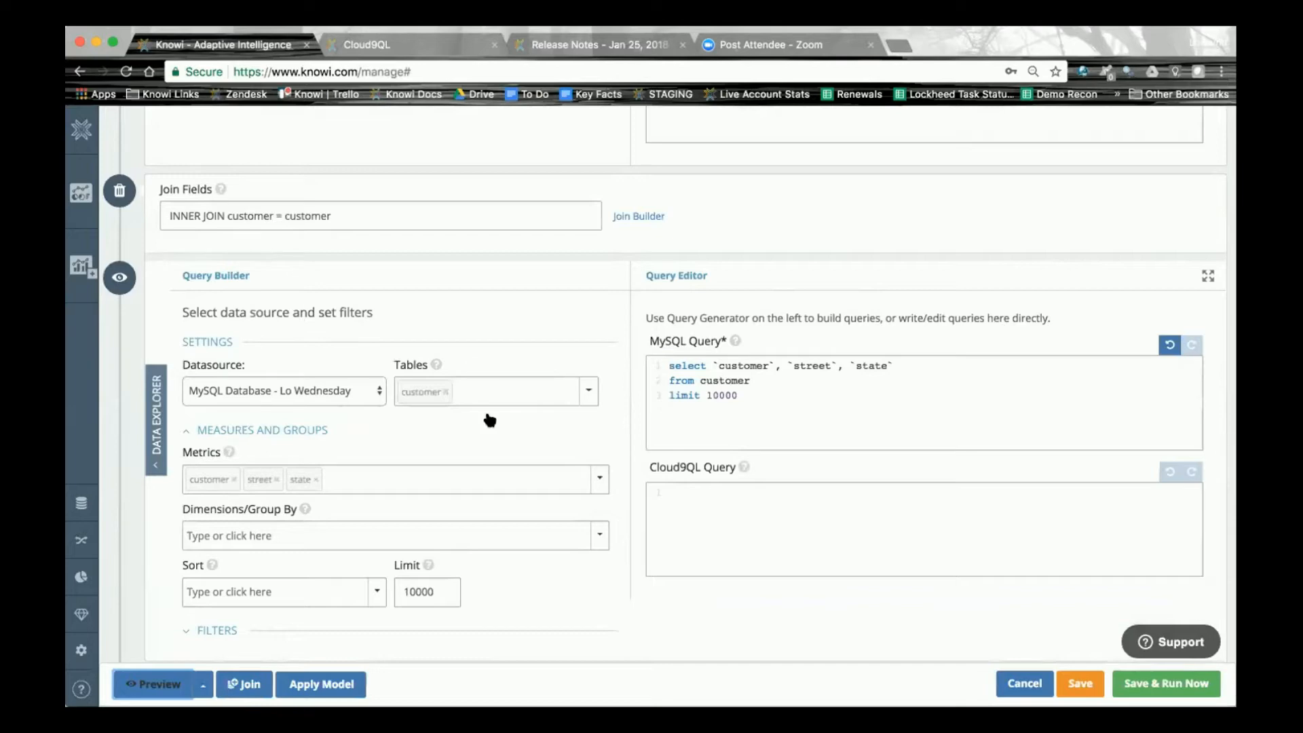
left_click(479, 392)
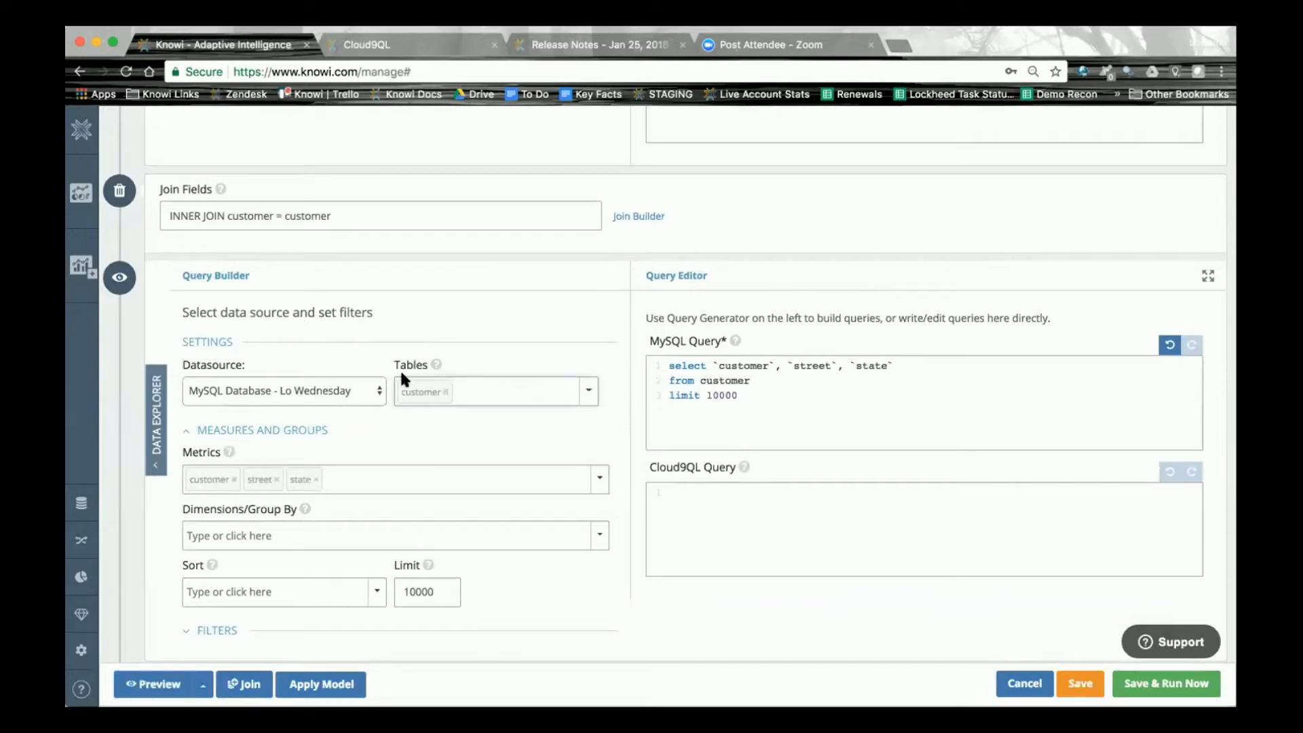
left_click(438, 391)
left_click(355, 477)
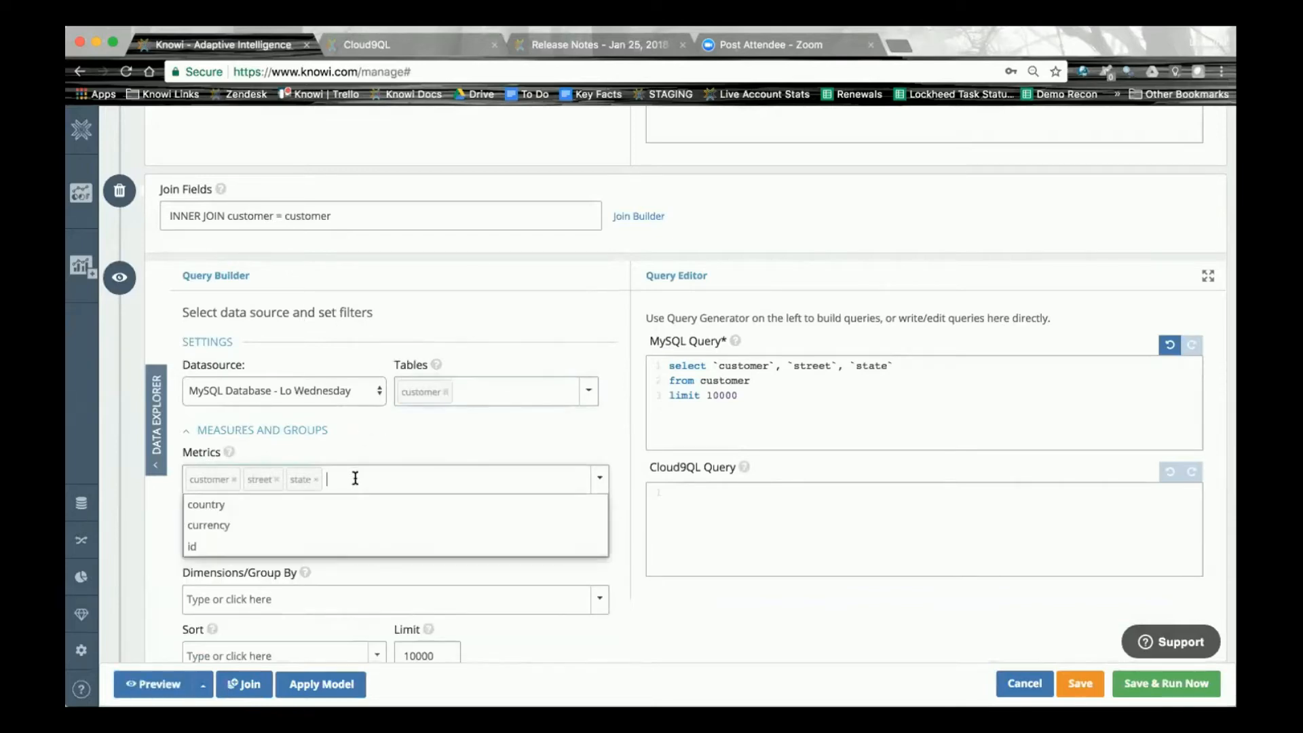
left_click(349, 477)
left_click(311, 483)
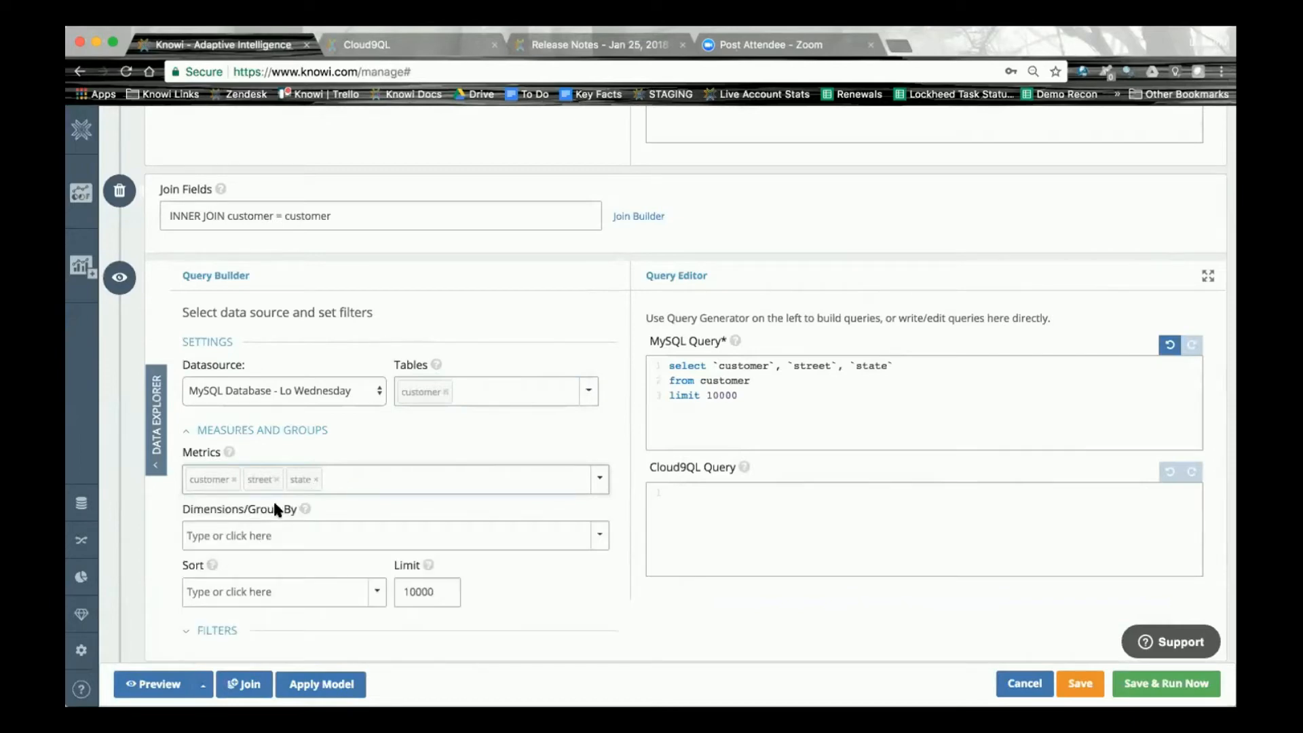
left_click(345, 480)
left_click(345, 502)
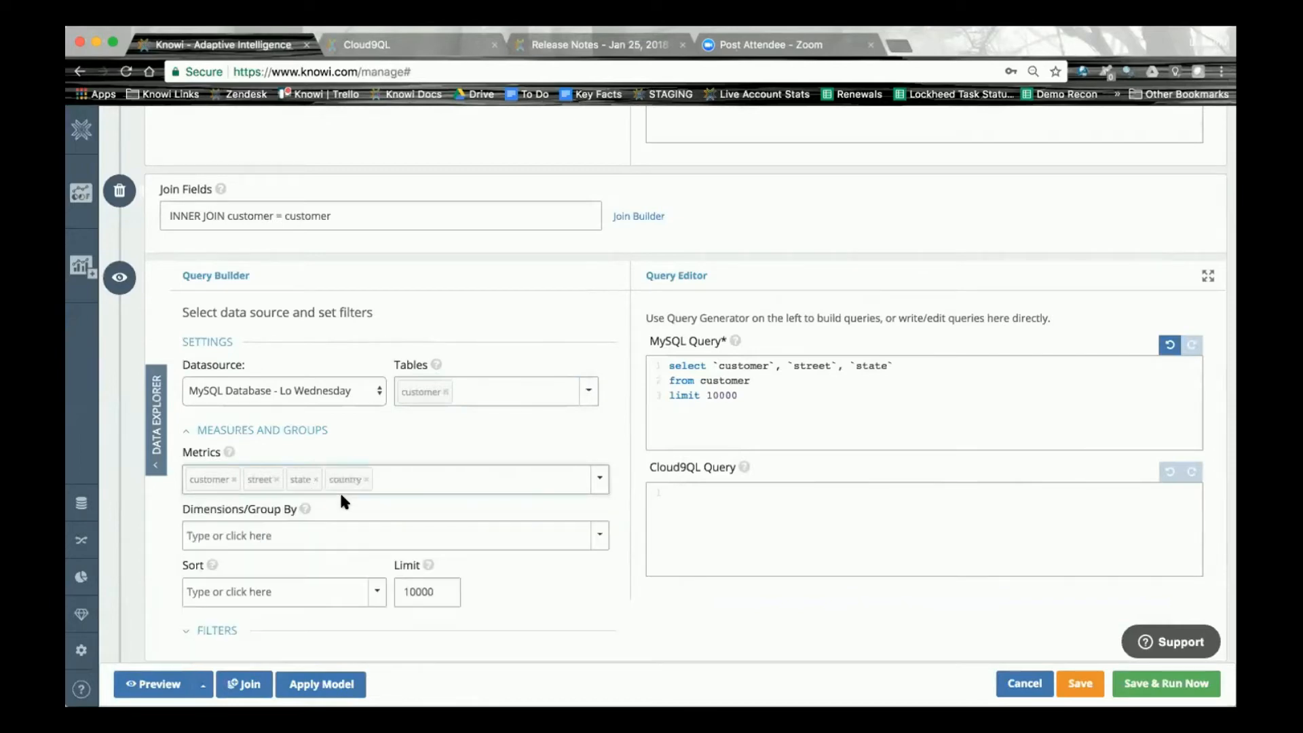
Preview the joined data with the added country metric and save the Q4 query.
left_click(166, 686)
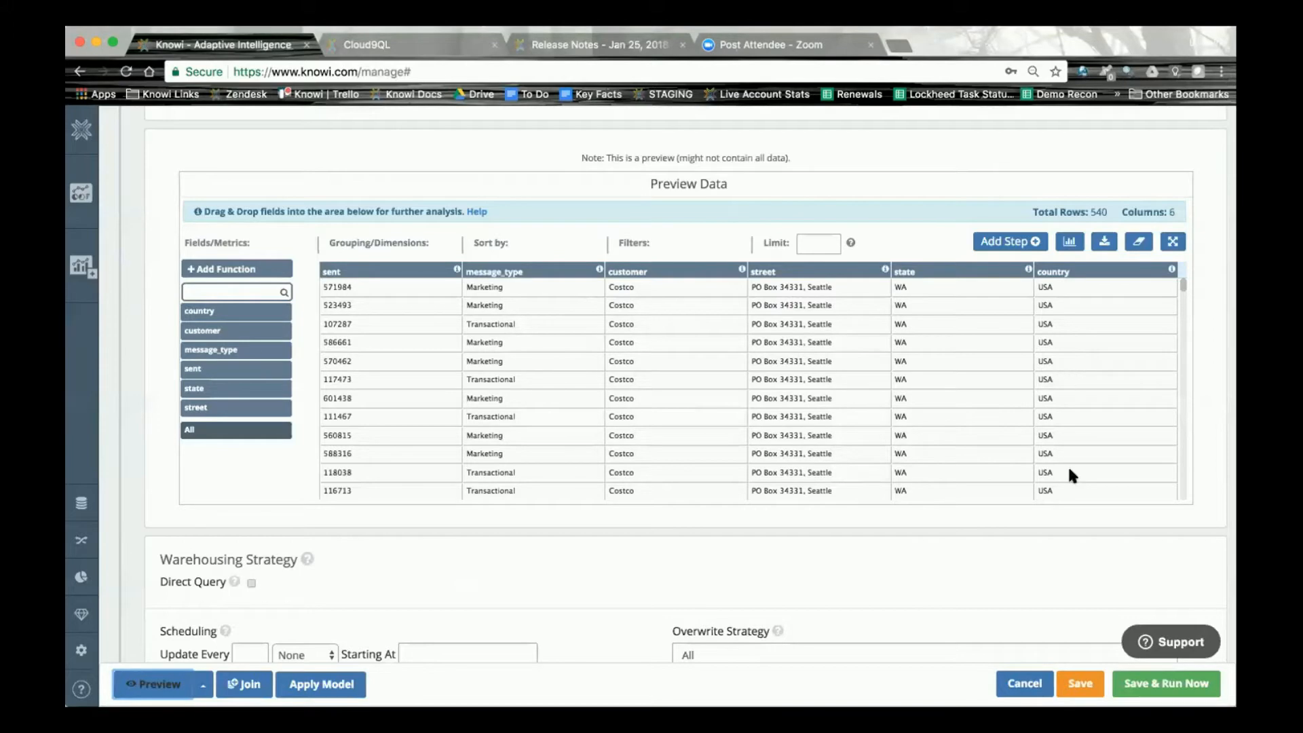
left_click(1080, 682)
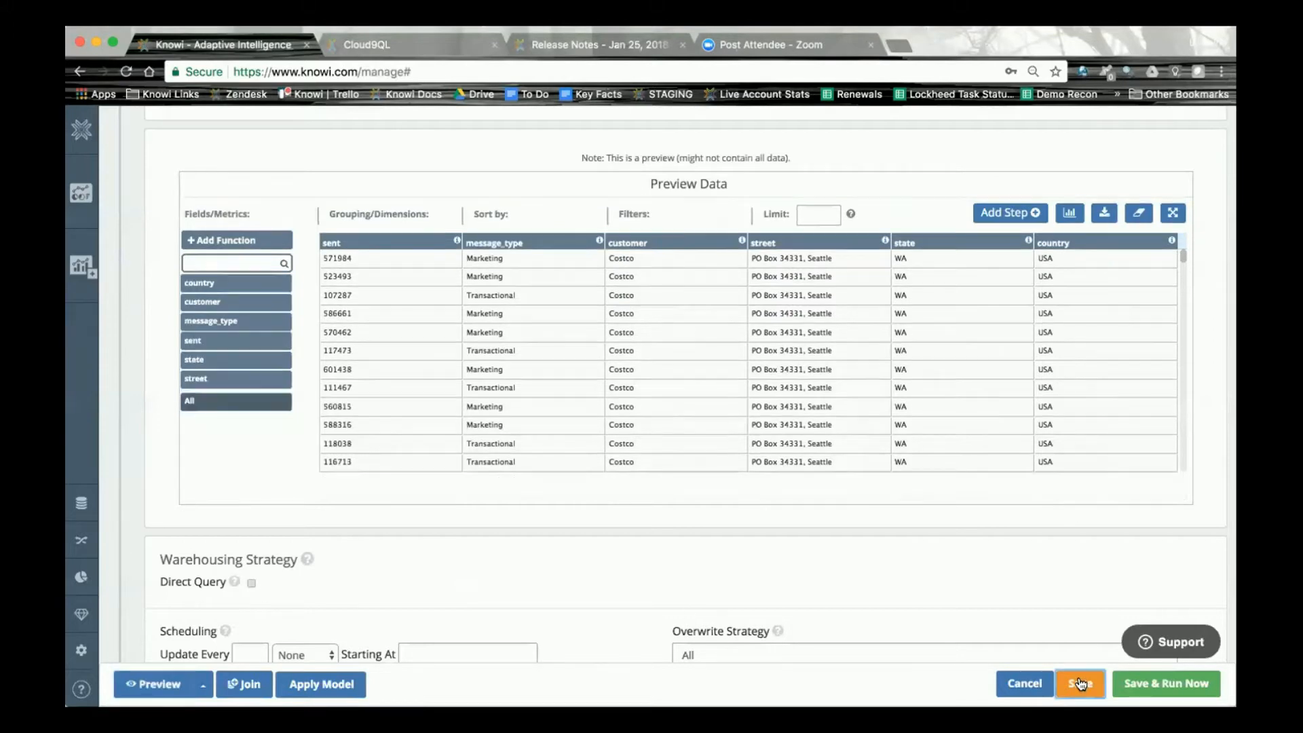
scroll(930, 333, "up", 10)
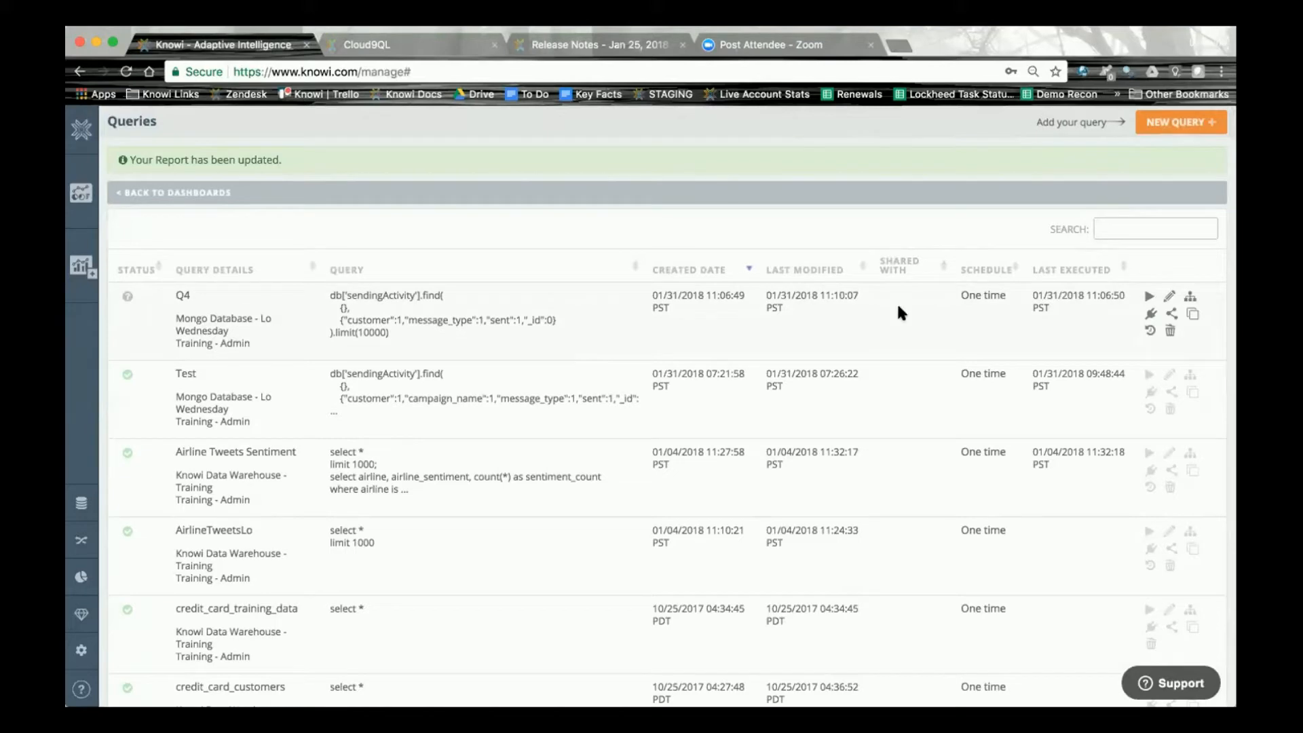
Reopen the saved Q4 query for editing and review its Mongo query, join fields, MySQL query and Cloud9QL areas.
left_click(1166, 299)
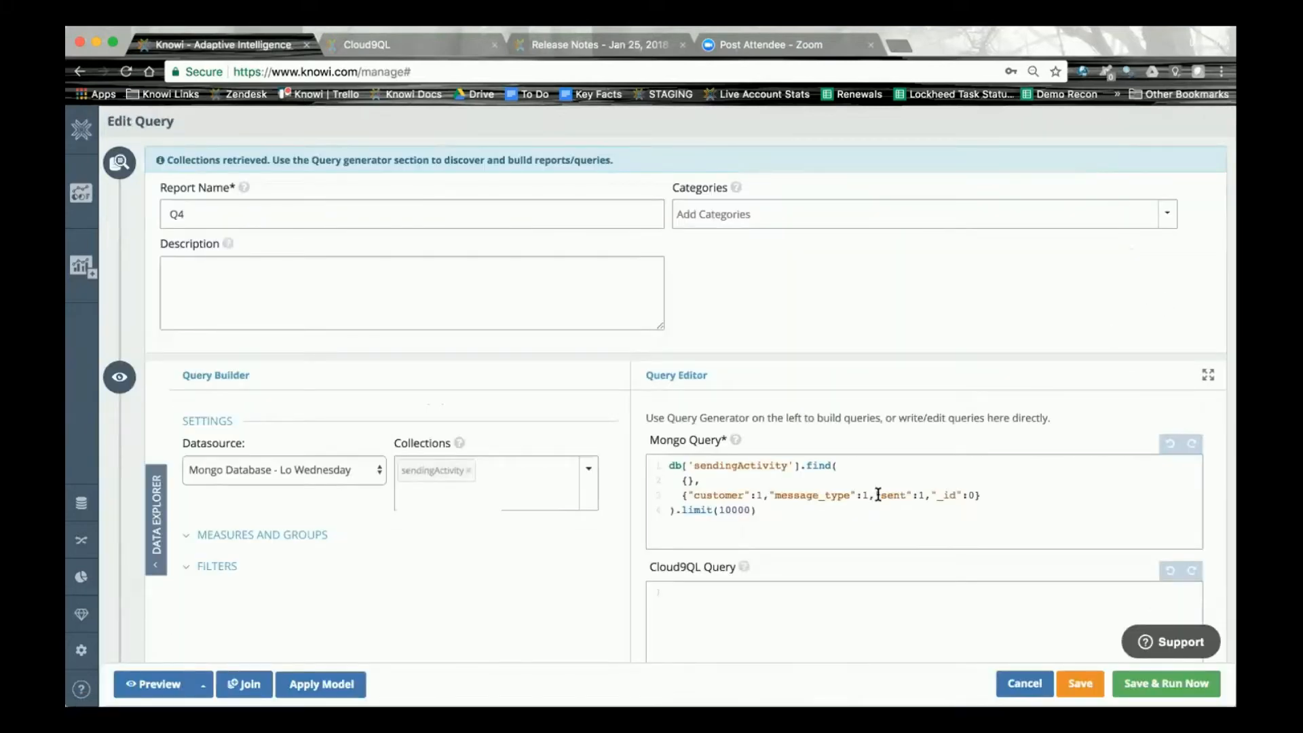
scroll(867, 502, "down", 3)
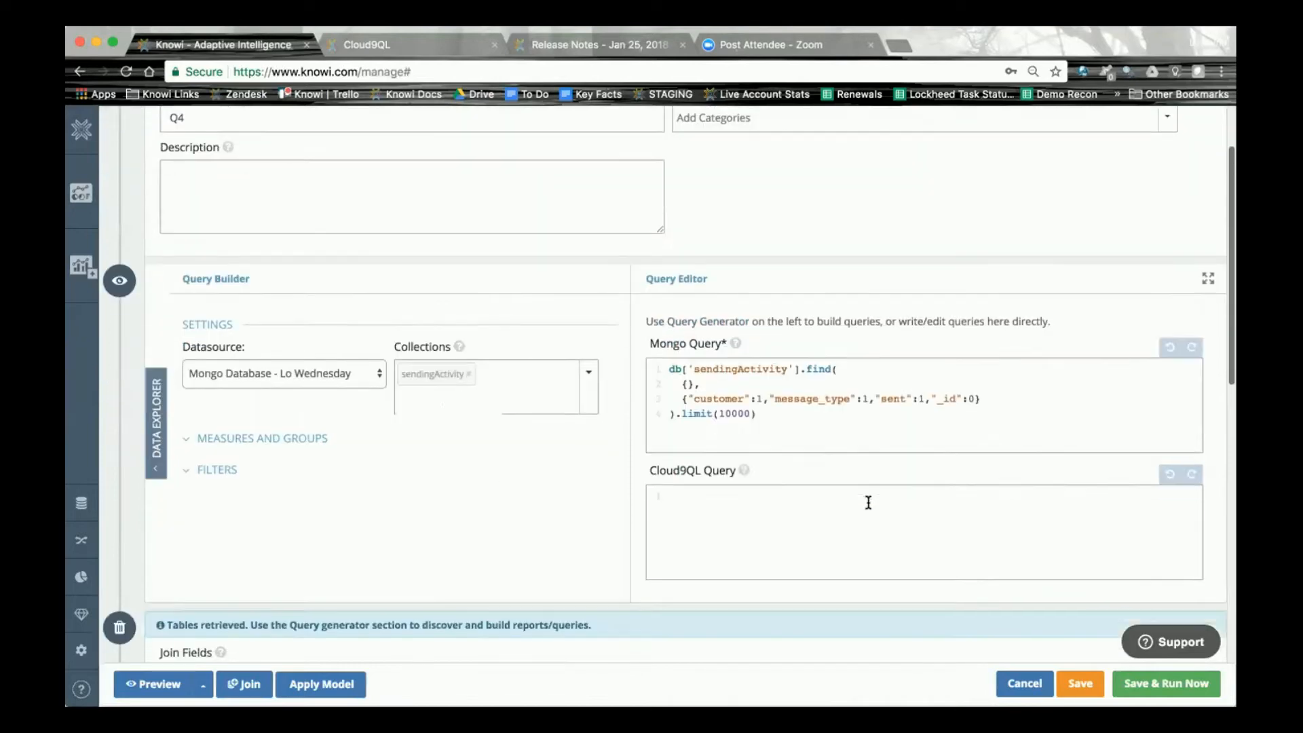
scroll(556, 489, "down", 9)
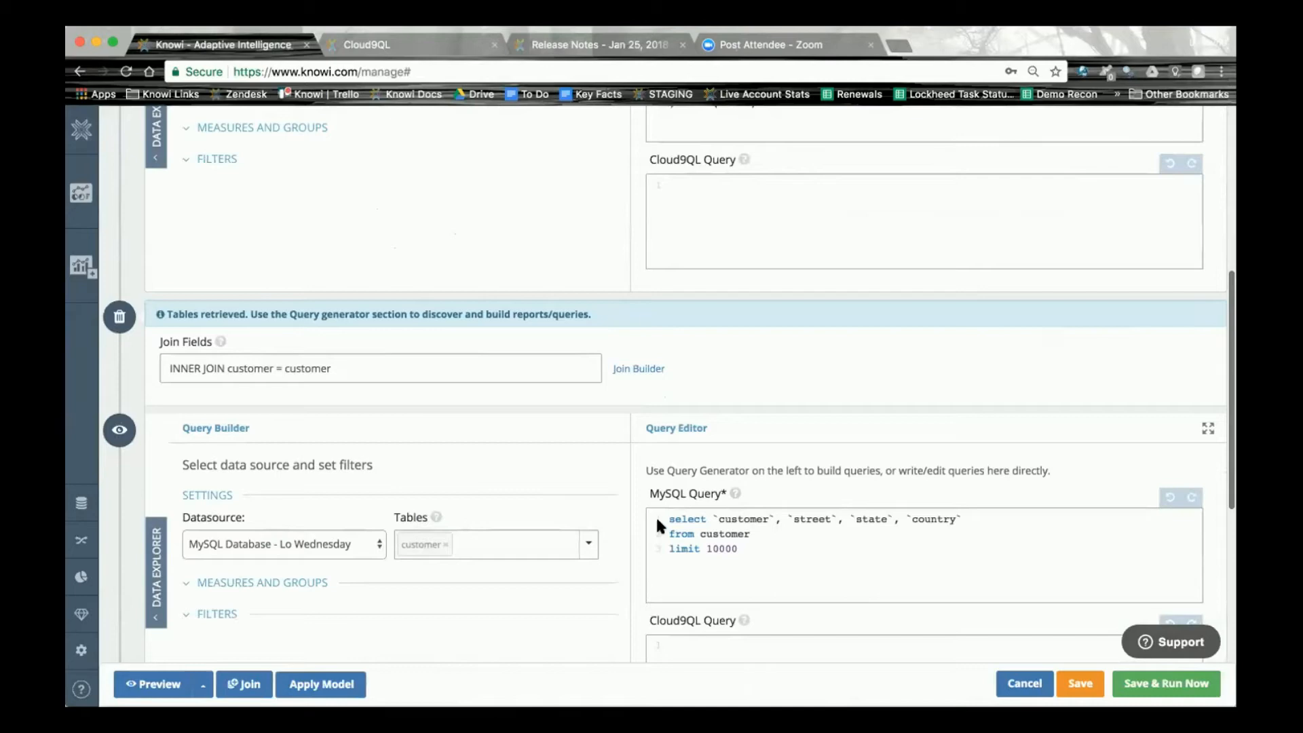
scroll(655, 516, "up", 4)
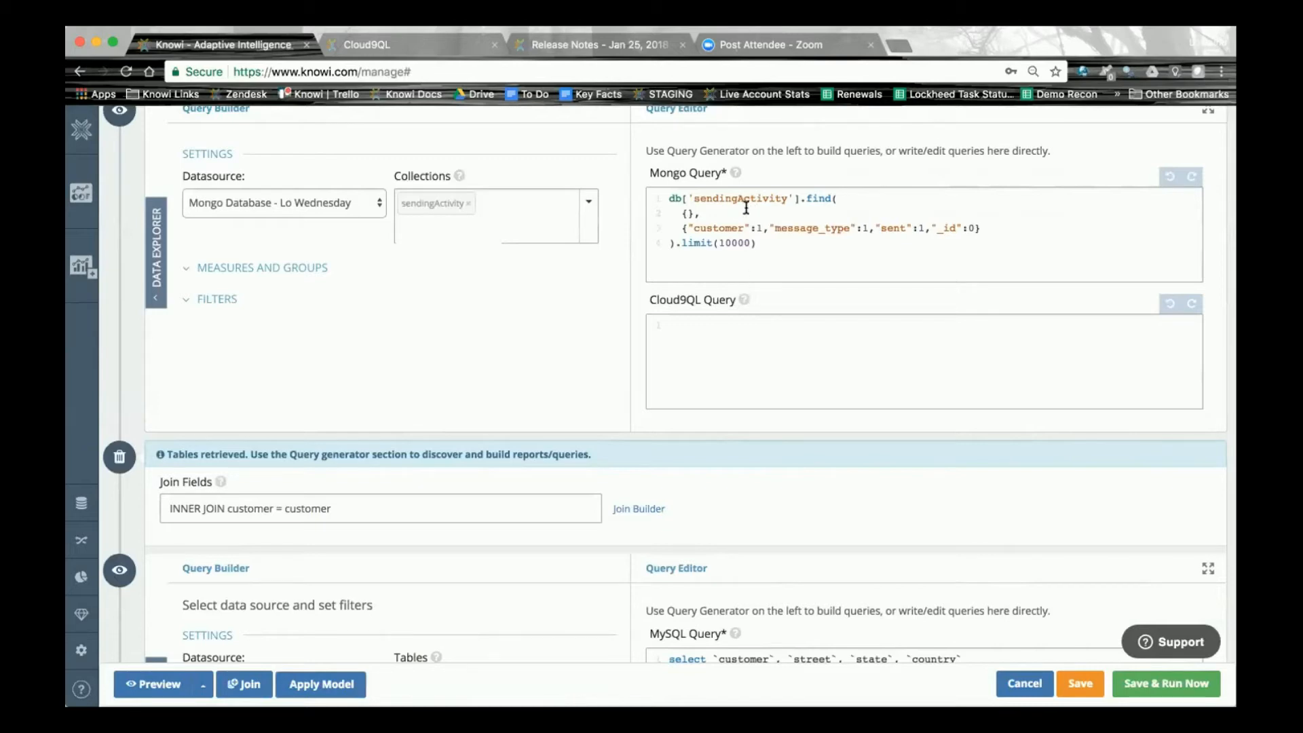
scroll(768, 351, "down", 5)
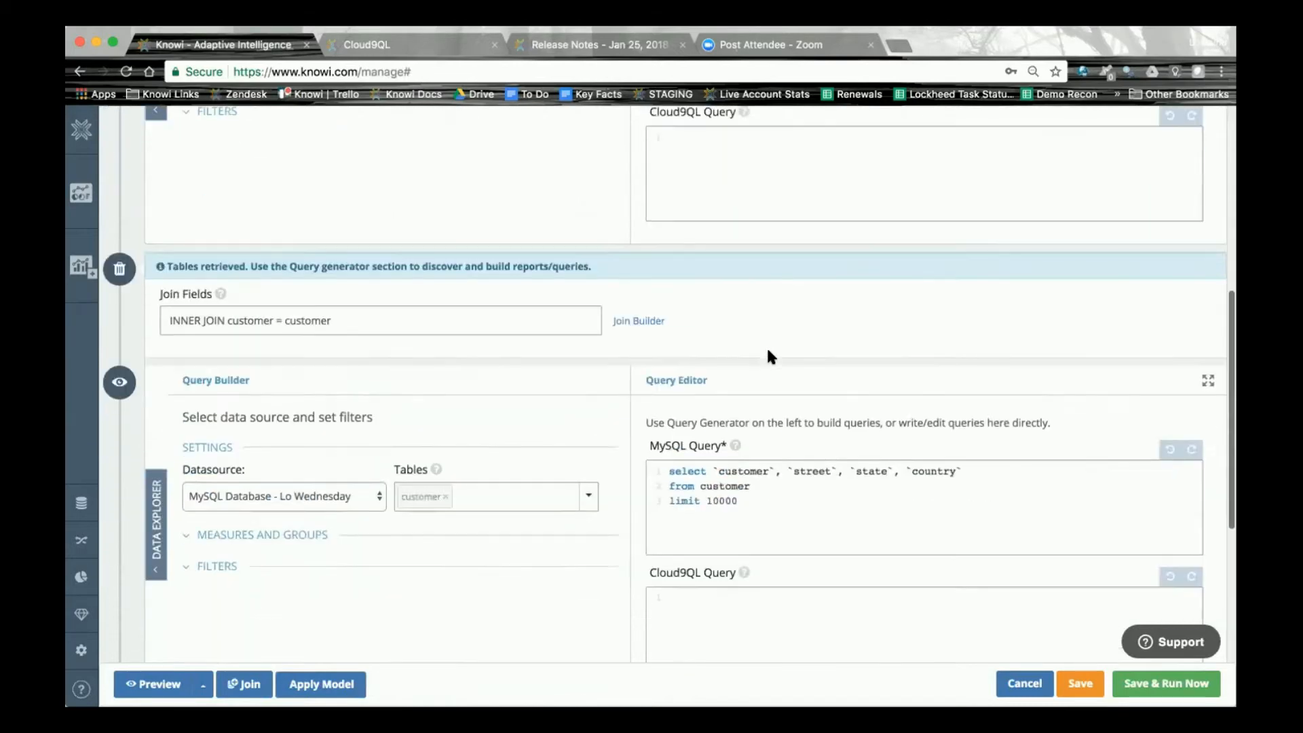
scroll(819, 500, "down", 2)
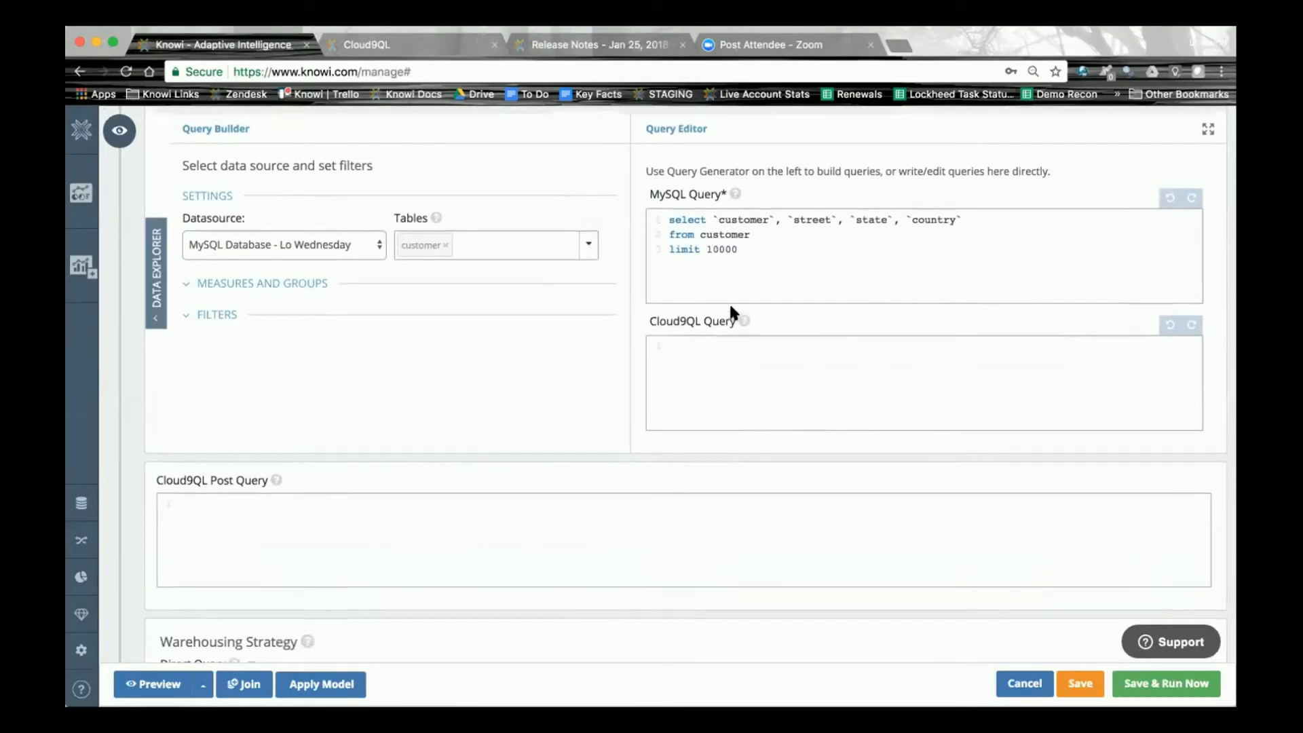
Preview the Mongo sendingActivity data on its own within the Q4 query and close the preview.
scroll(729, 303, "up", 7)
scroll(729, 303, "up", 2)
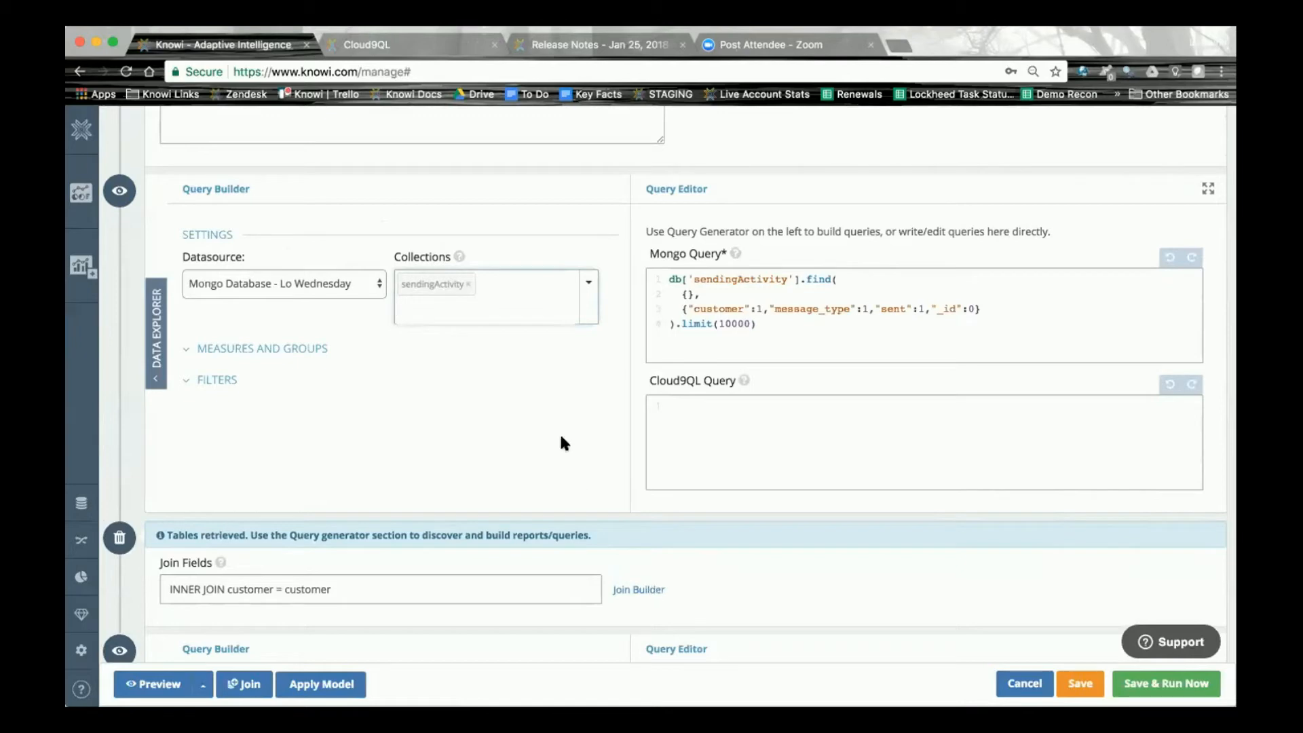
left_click(119, 190)
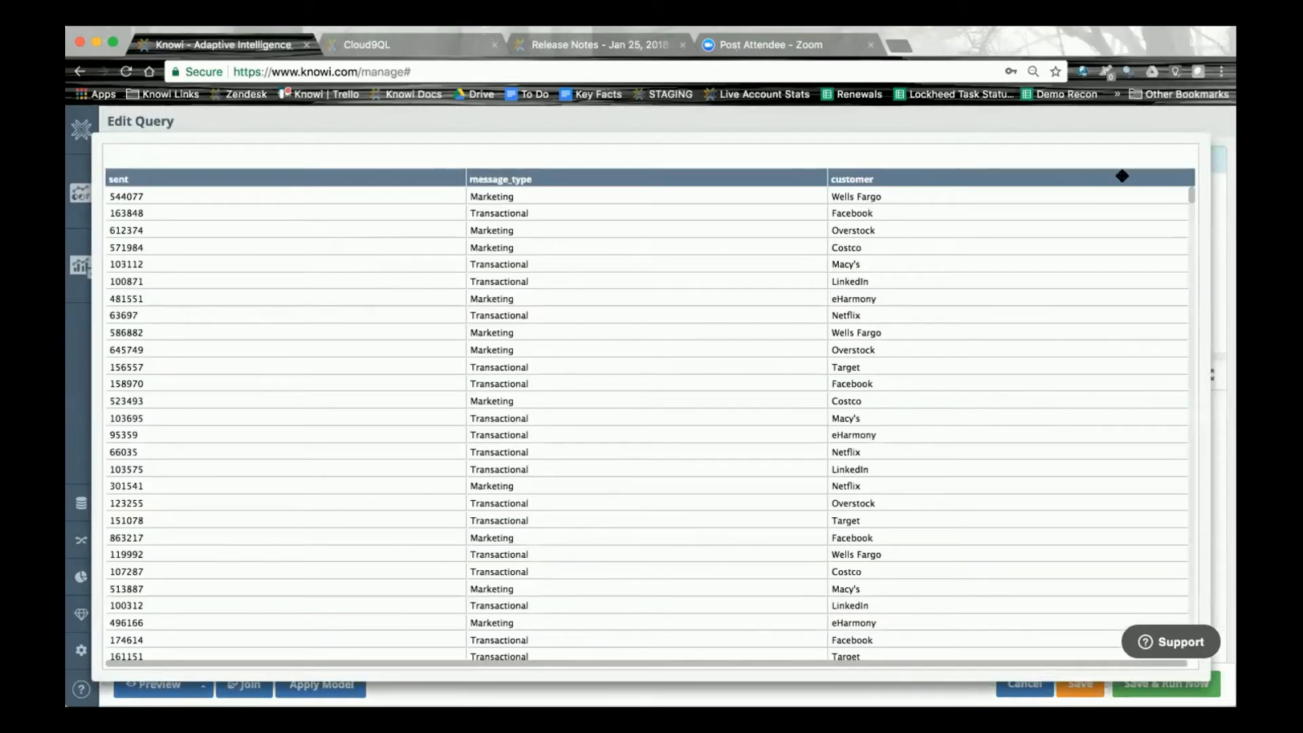
left_click(1215, 124)
Preview the joined MySQL customer data on its own within the Q4 query and close the preview.
scroll(562, 324, "down", 8)
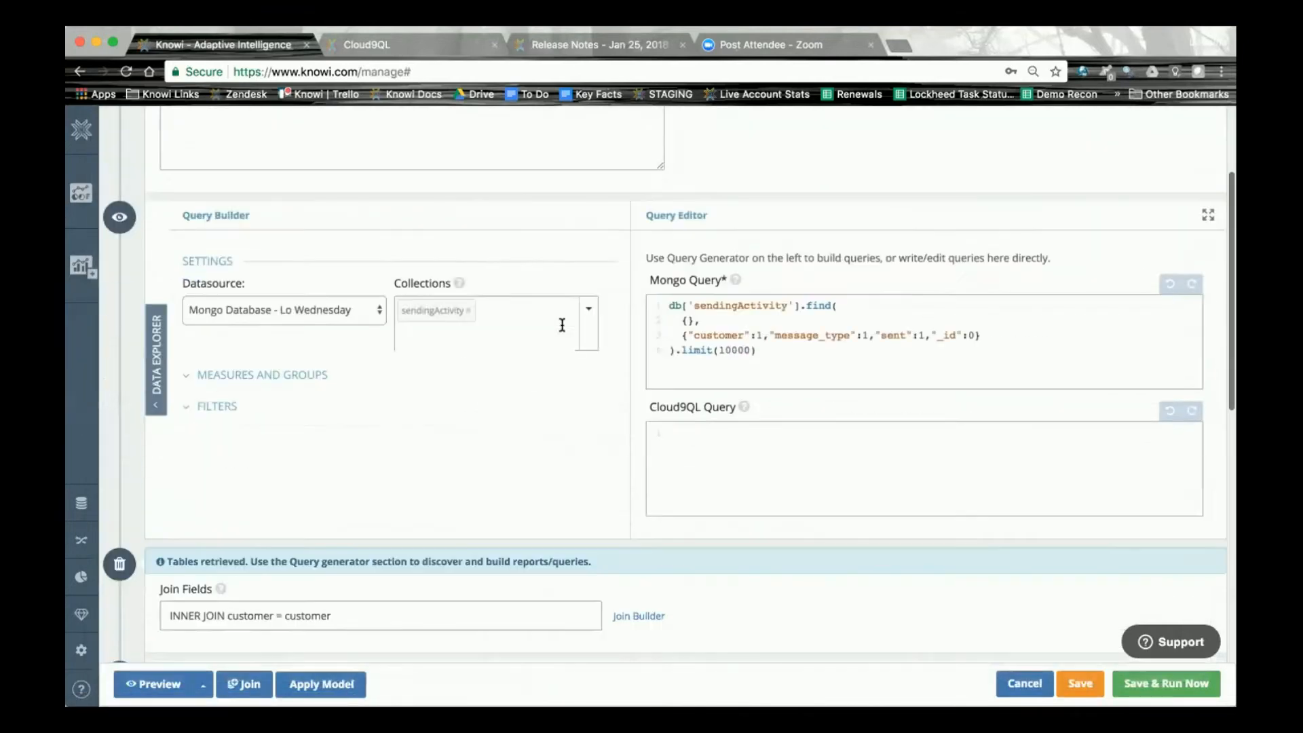
scroll(562, 325, "down", 2)
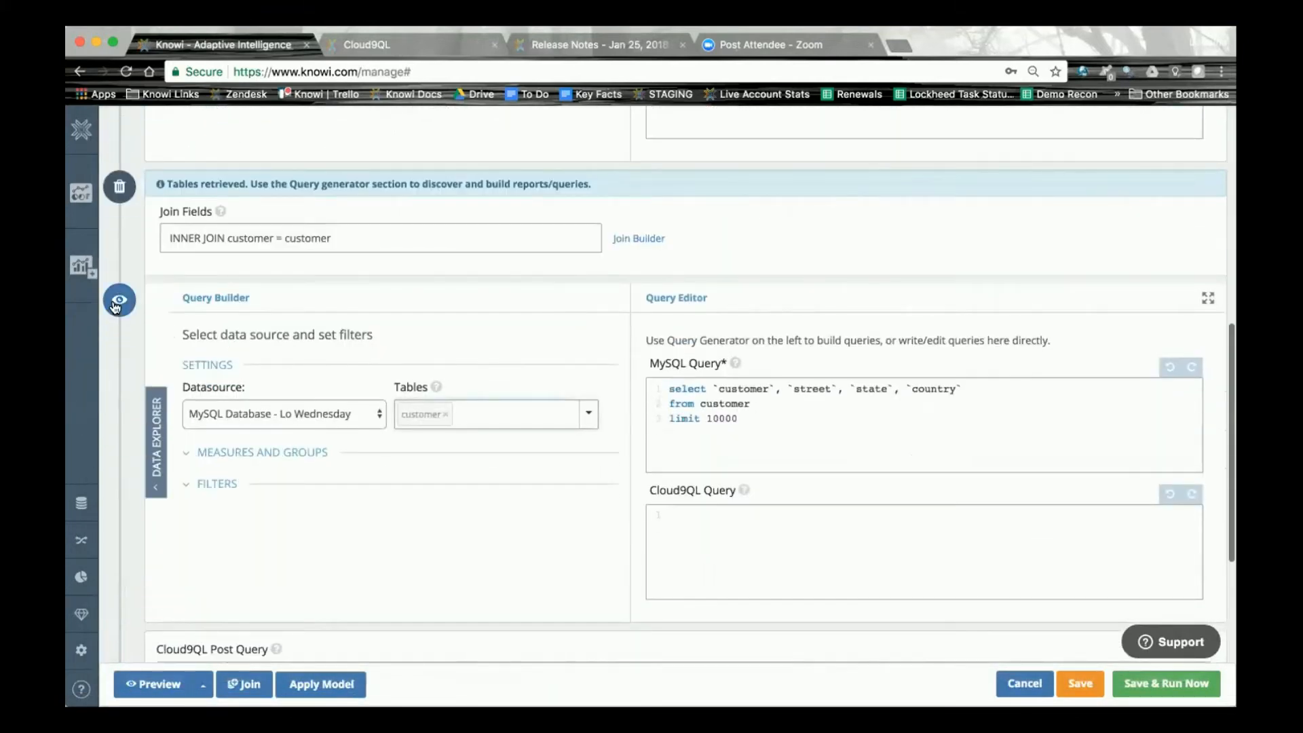
left_click(116, 306)
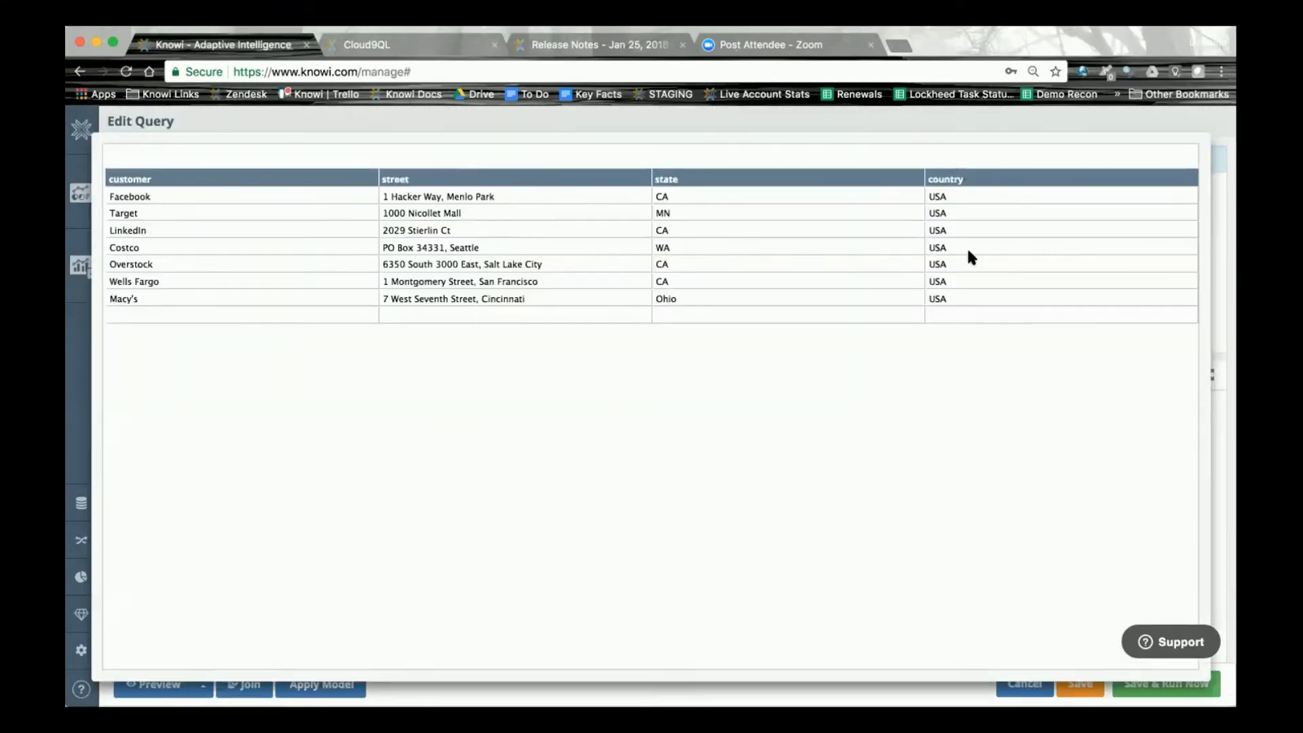
left_click(1213, 121)
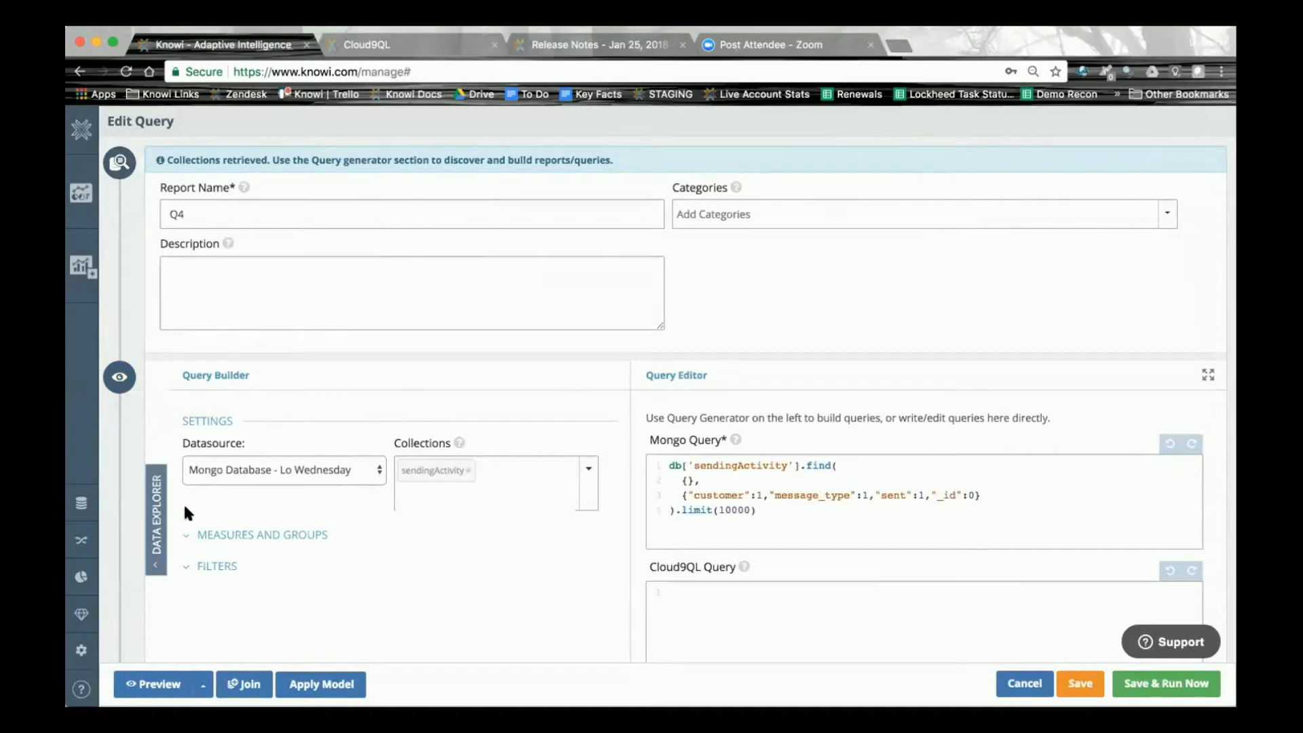
Save the Q4 query and view its change history from the query list.
left_click(1078, 685)
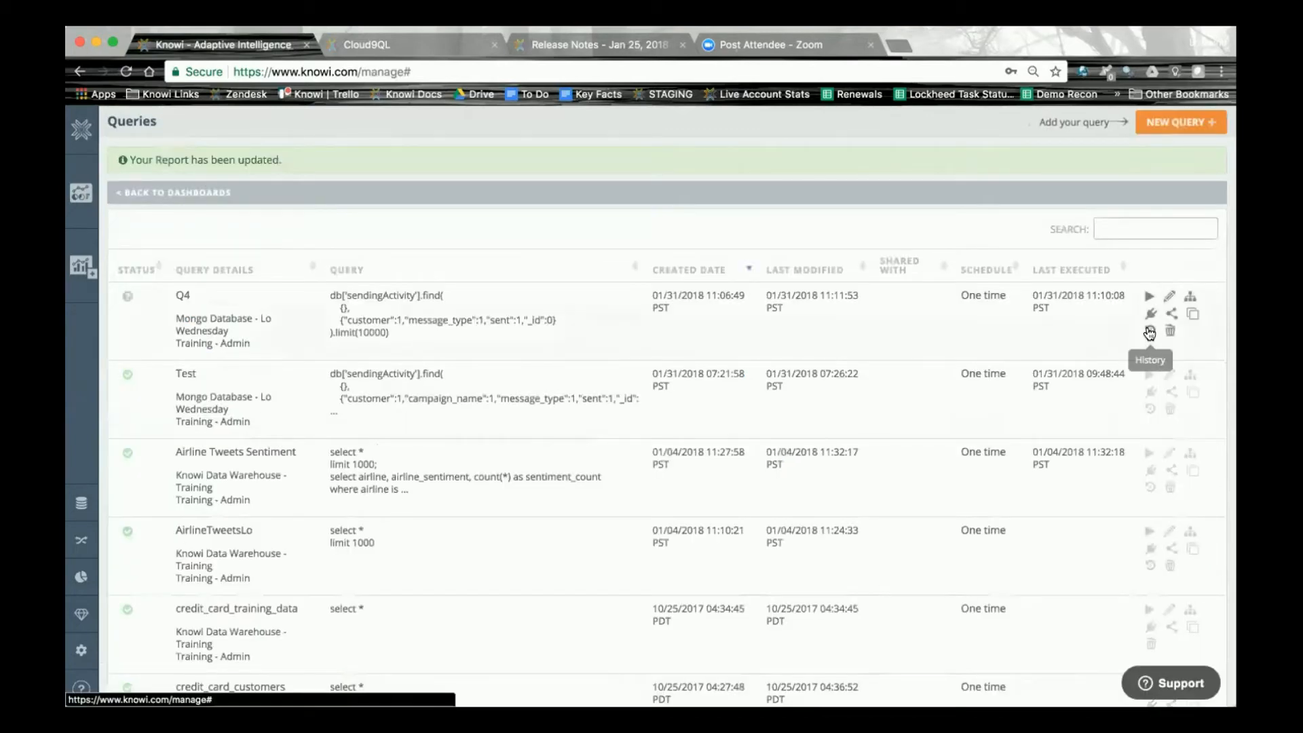
left_click(1149, 329)
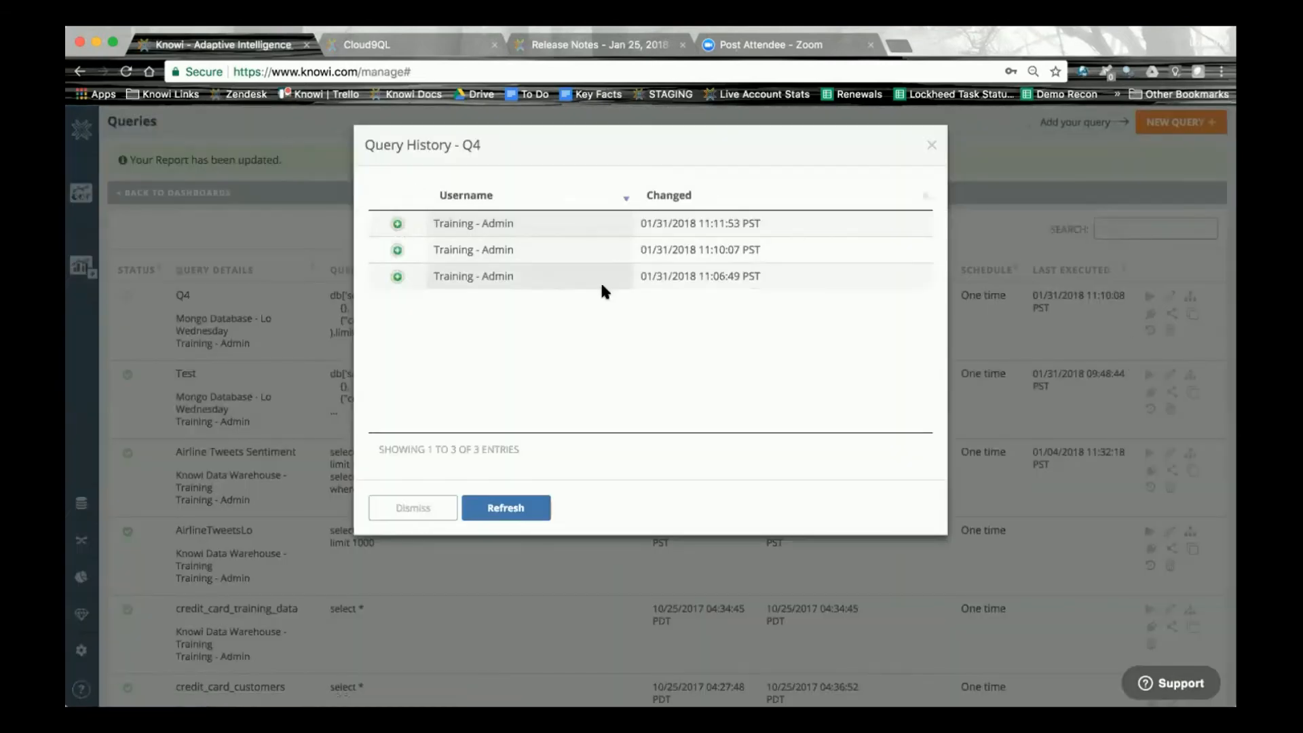
left_click(932, 147)
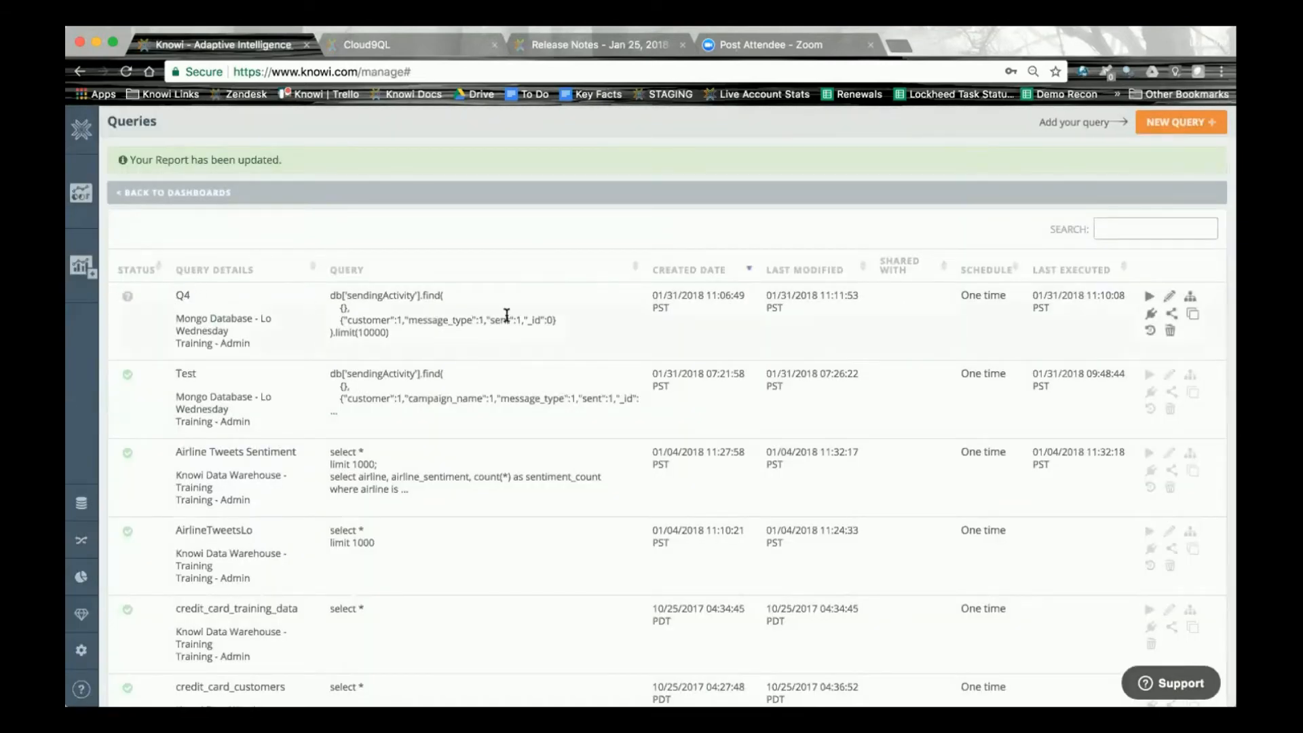
Examine the stored definitions of the 11:06:49 and 11:10:07 versions in Q4's query history, then close it.
left_click(1152, 332)
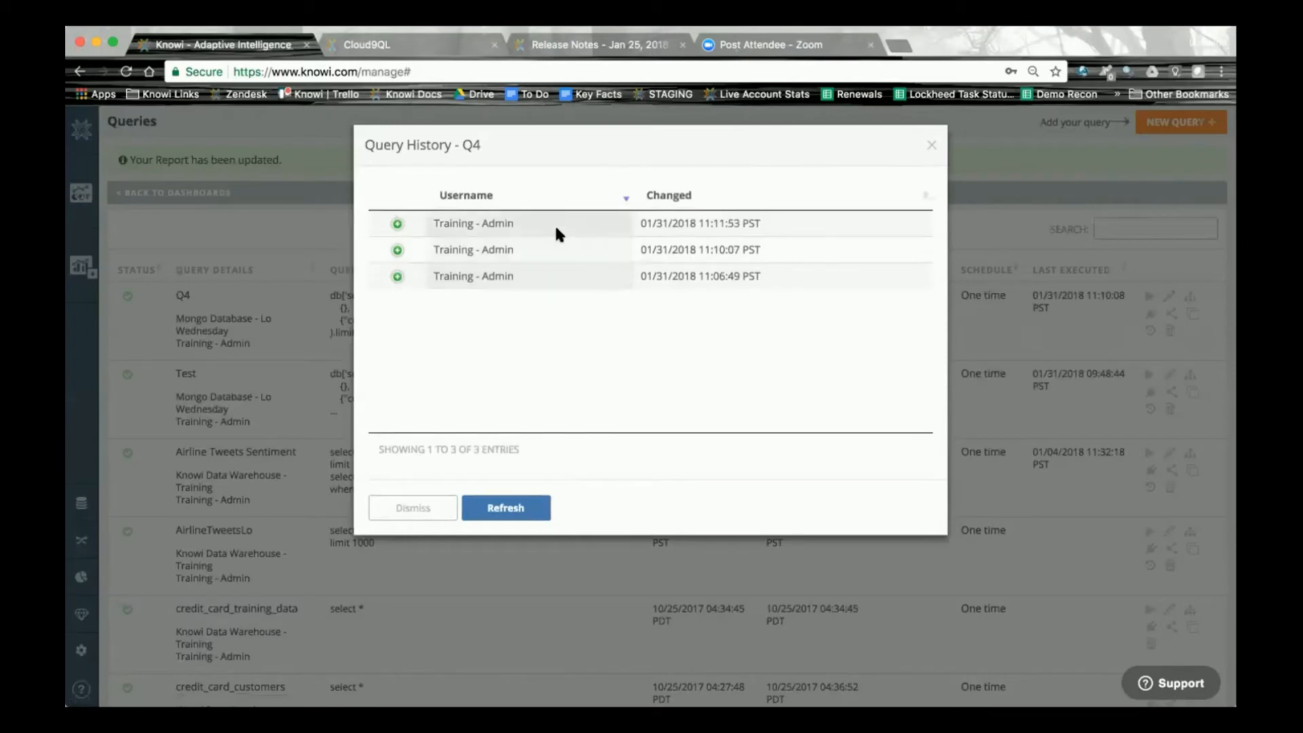
left_click(396, 278)
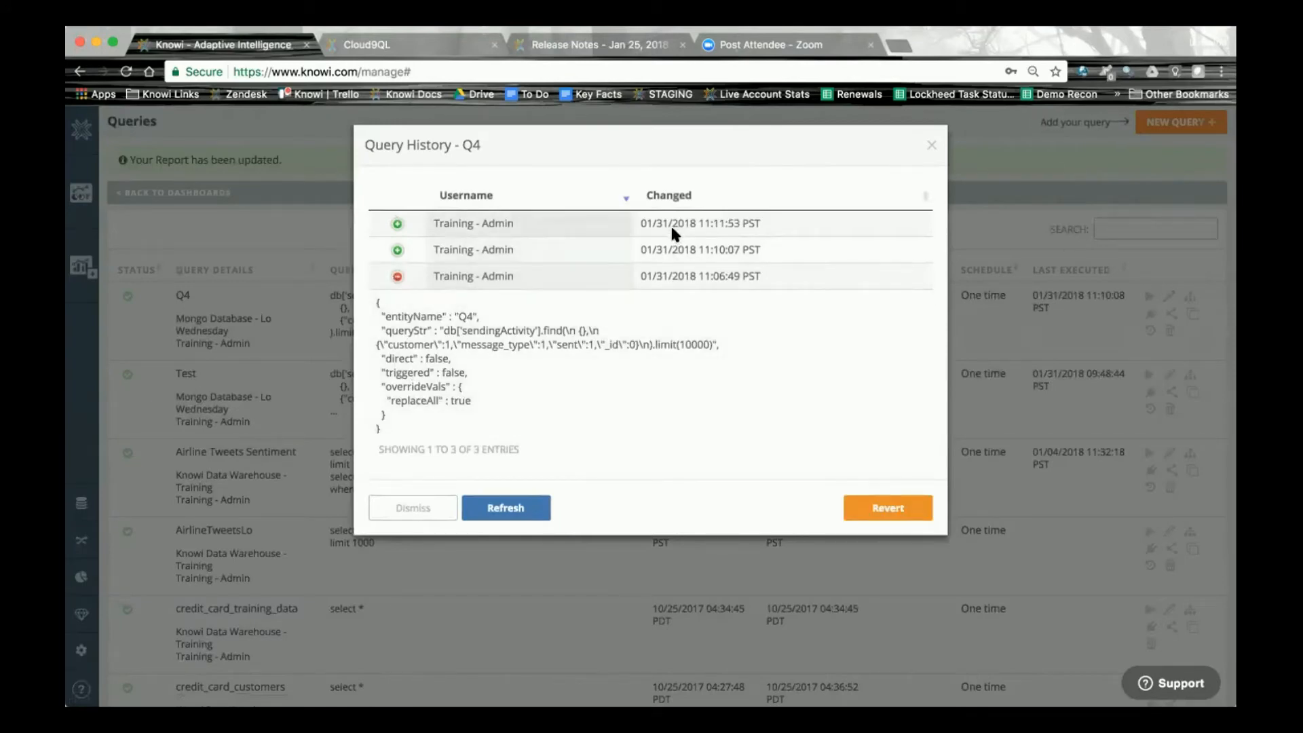
left_click(397, 250)
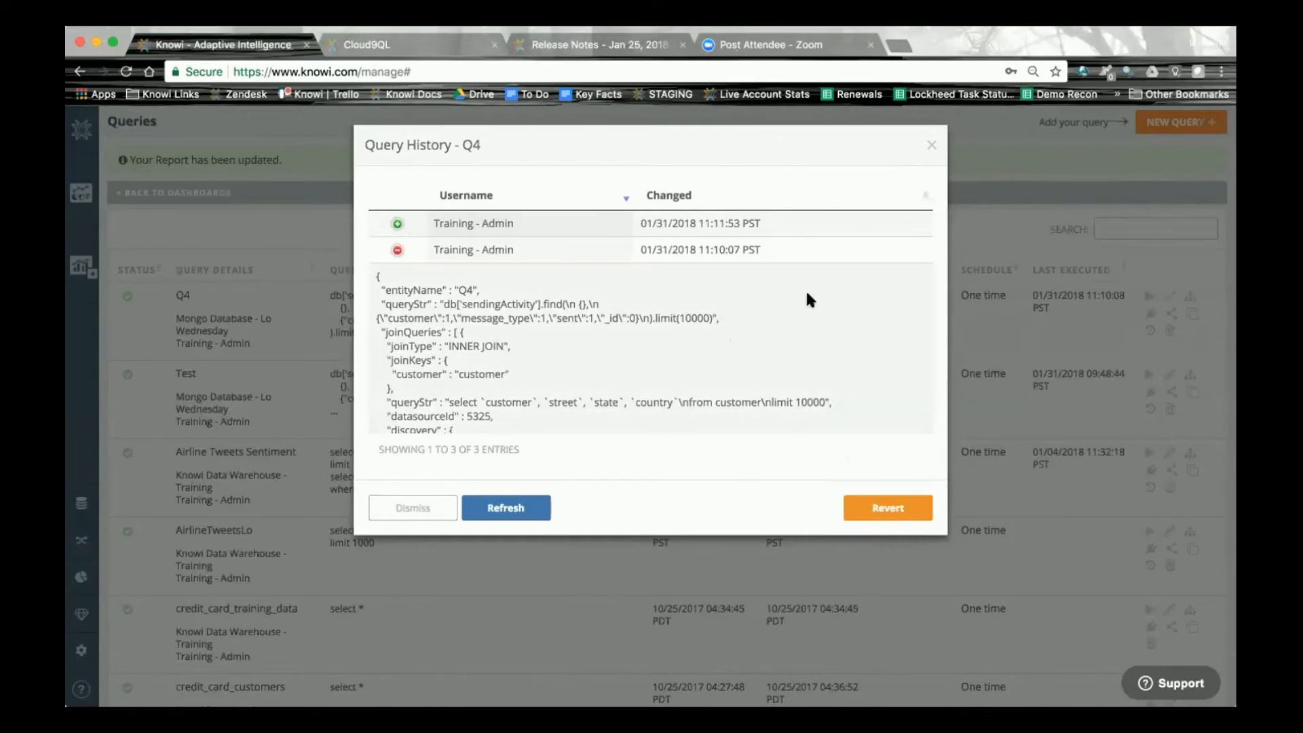
left_click(931, 147)
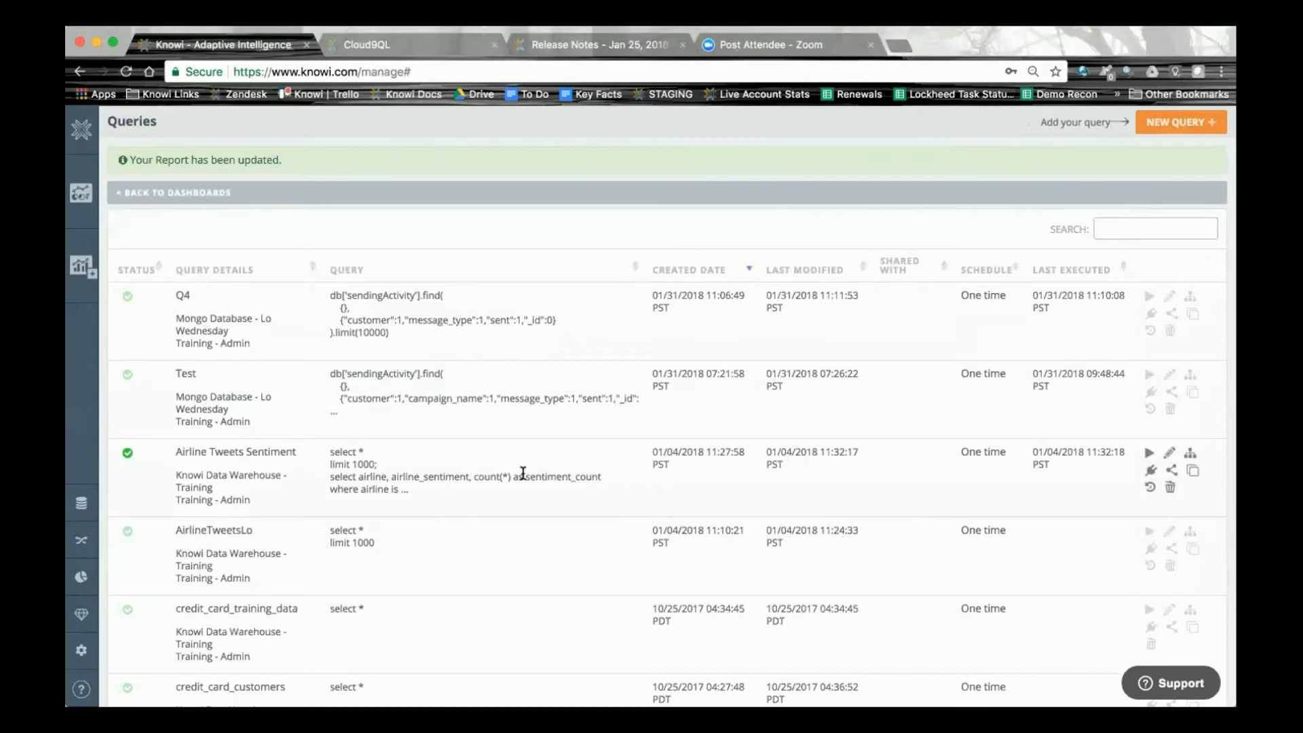
Open the Airline Tweets Sentiment query for editing and start an Equals filter on airline_sentiment.
left_click(1167, 453)
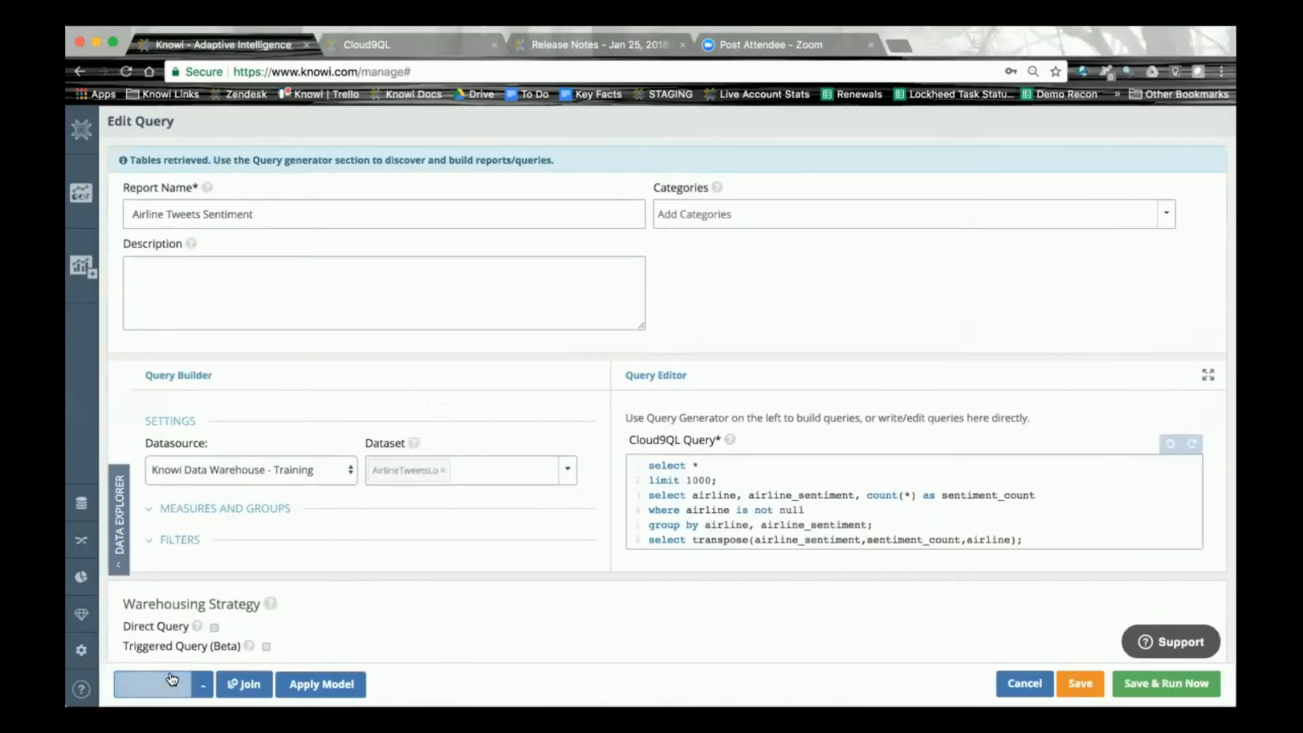
scroll(340, 421, "down", 3)
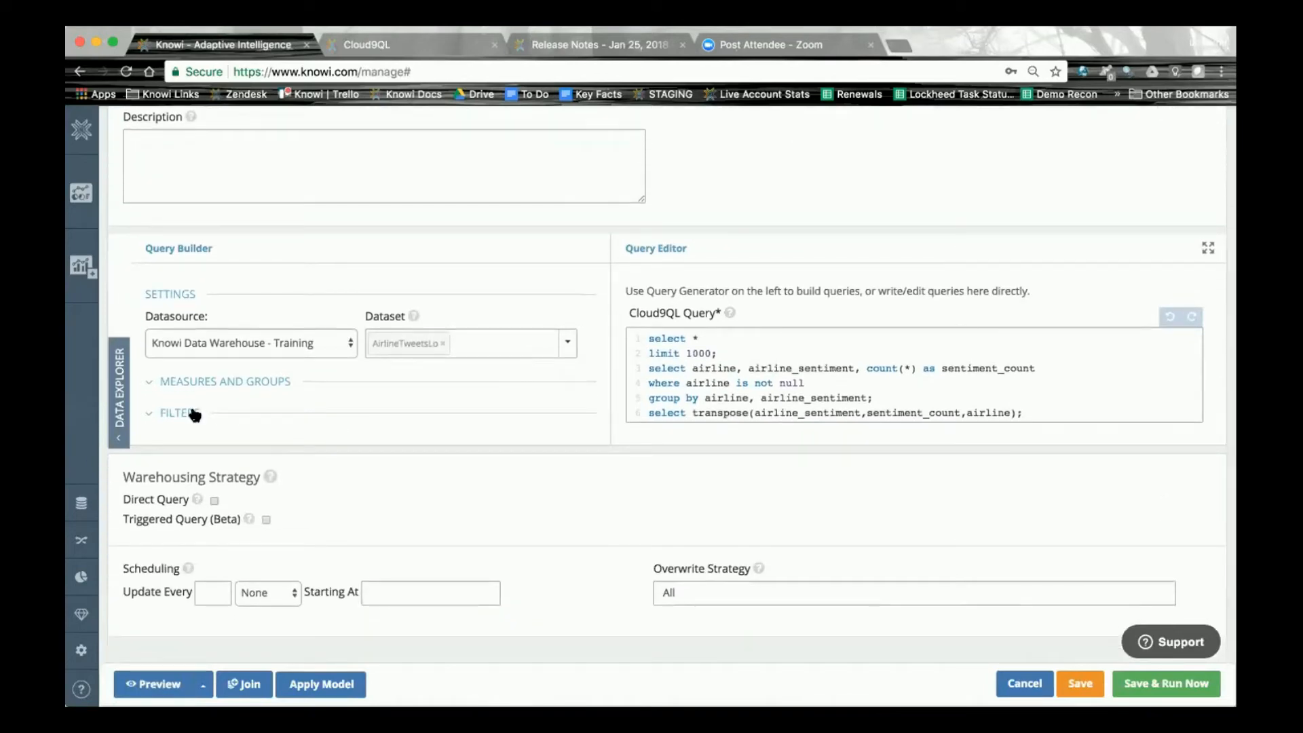
left_click(193, 413)
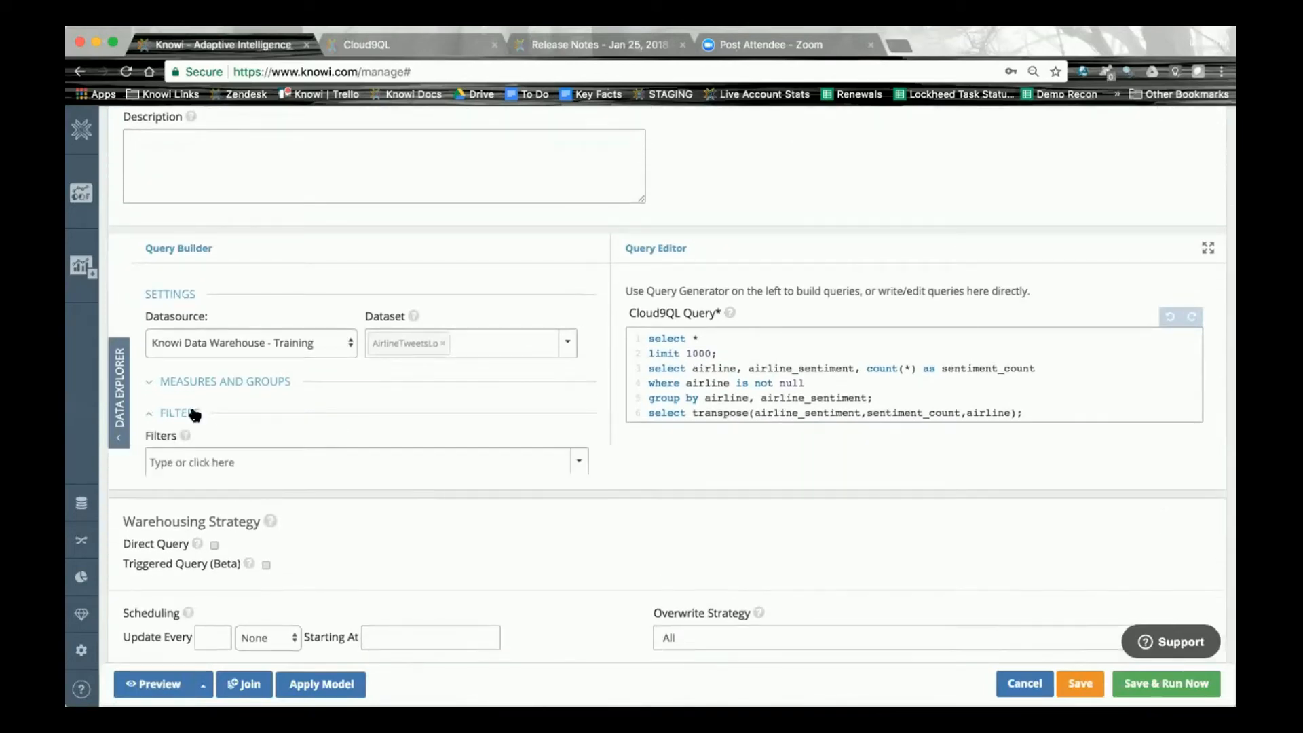
left_click(579, 463)
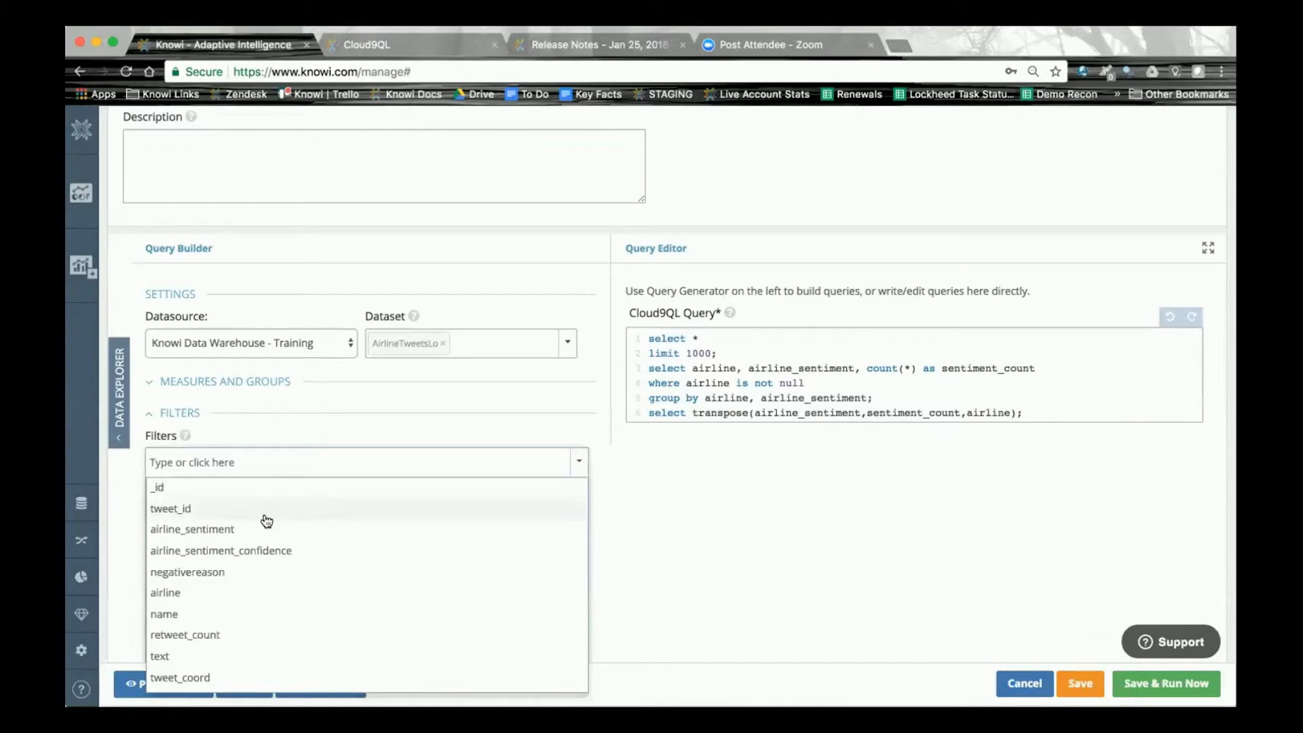
left_click(228, 529)
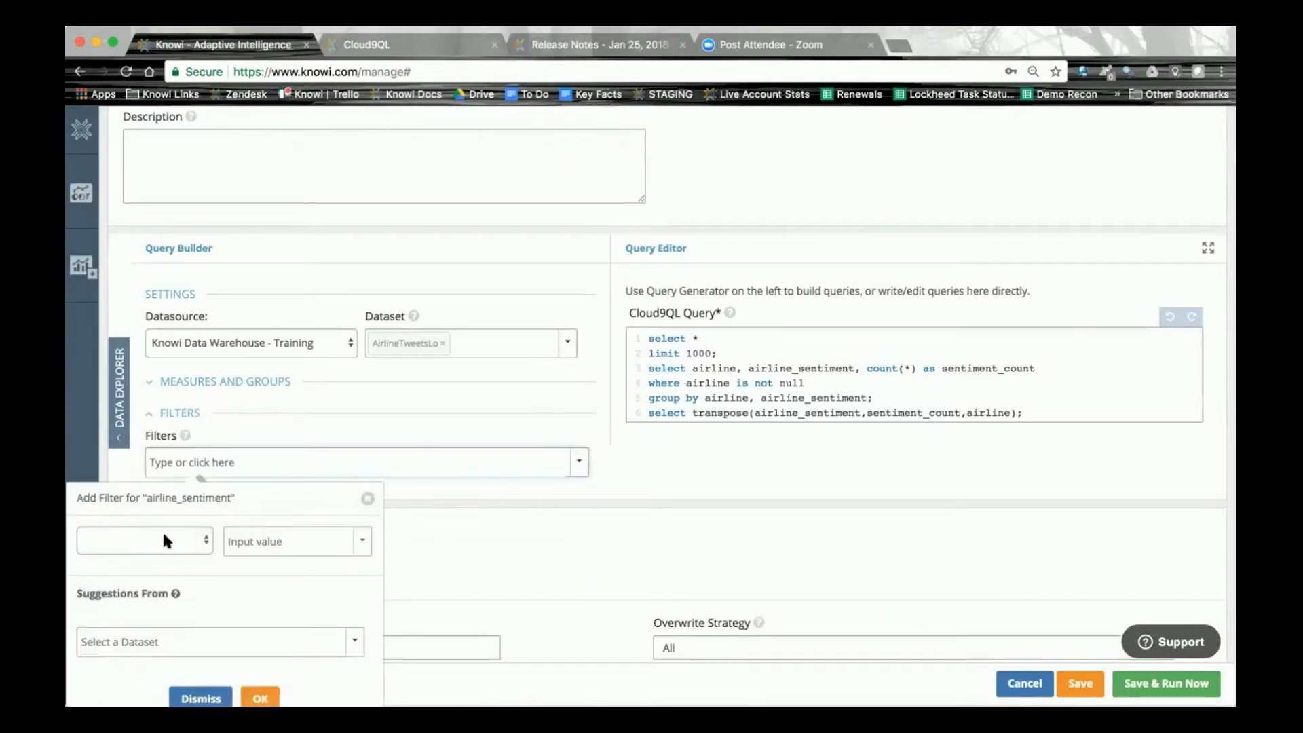
left_click(198, 536)
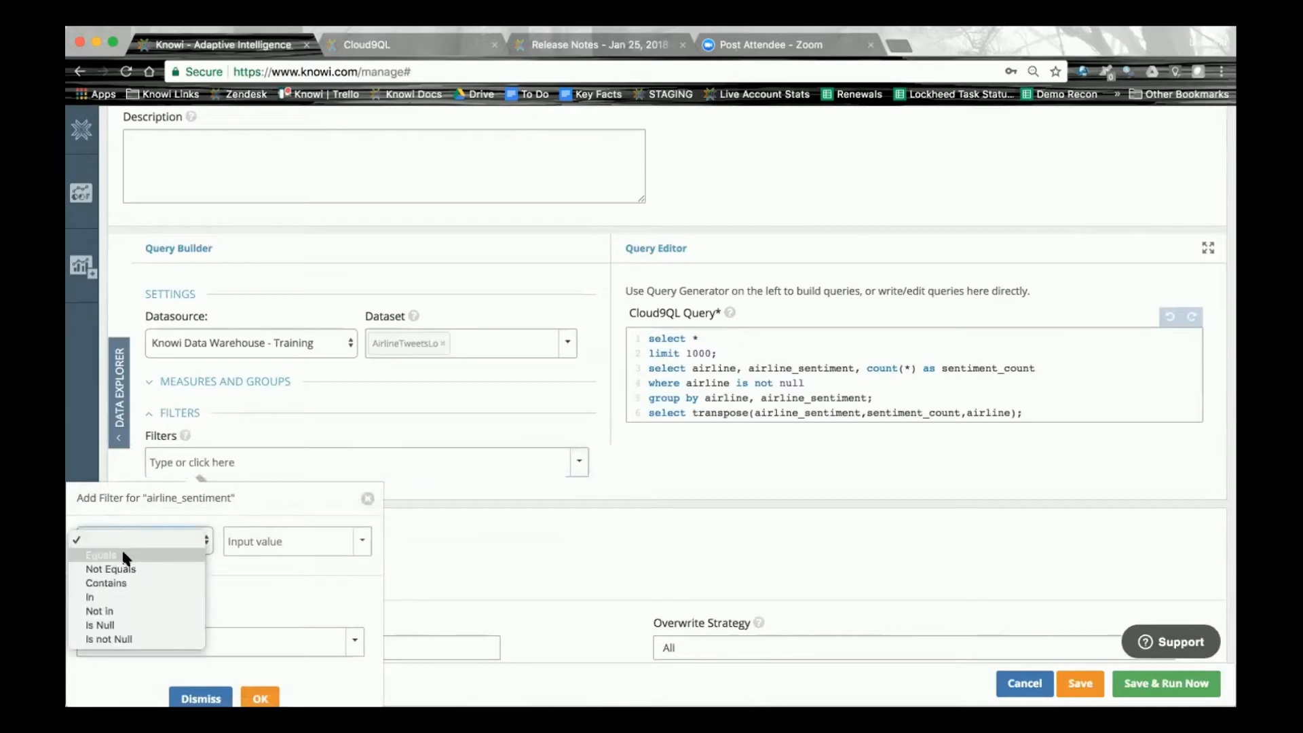
left_click(126, 550)
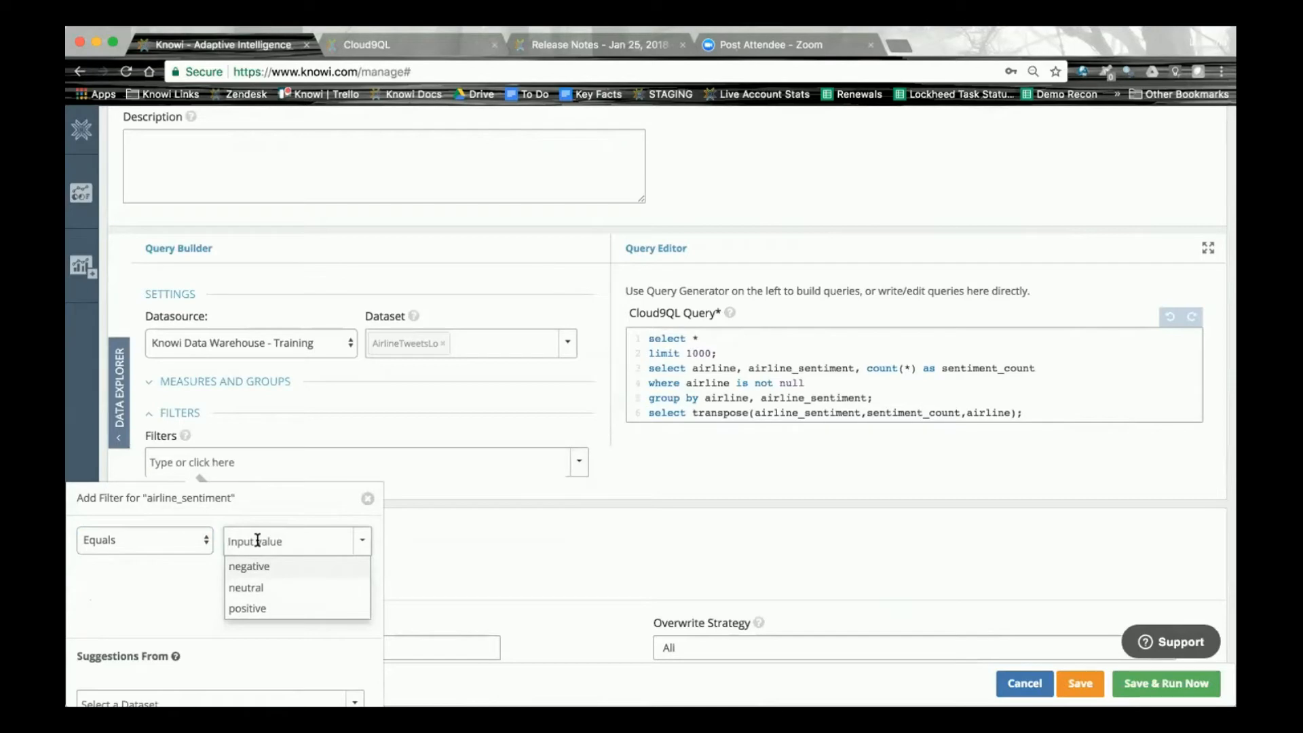
Examine the suggested values for the airline_sentiment filter and discard the filter without adding it.
scroll(404, 546, "down", 3)
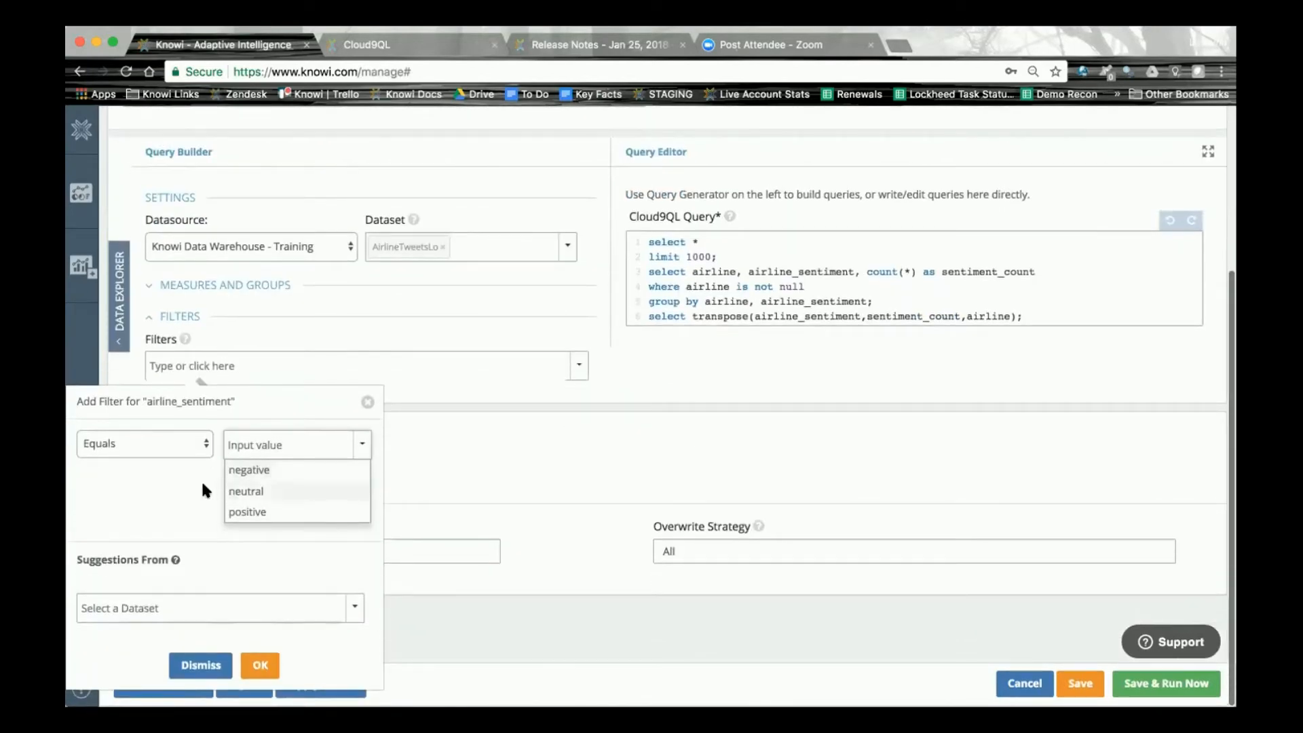
left_click(203, 483)
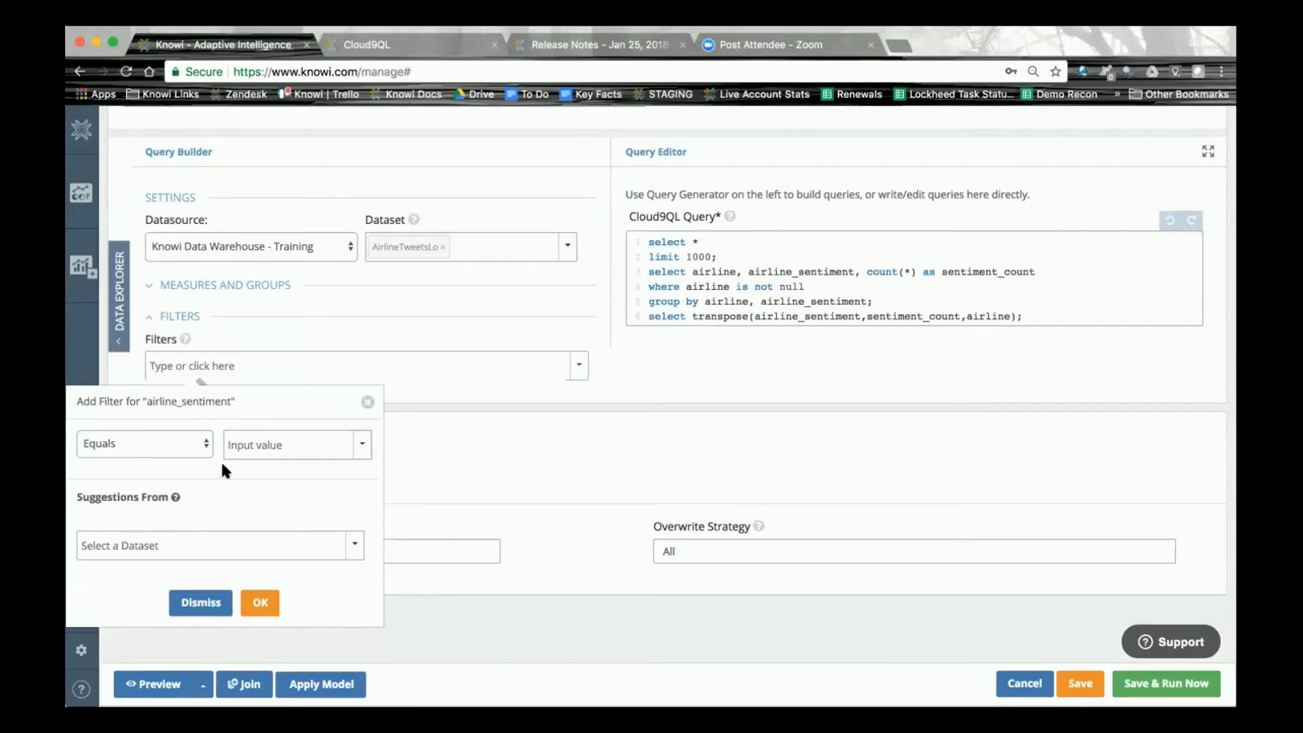
left_click(273, 445)
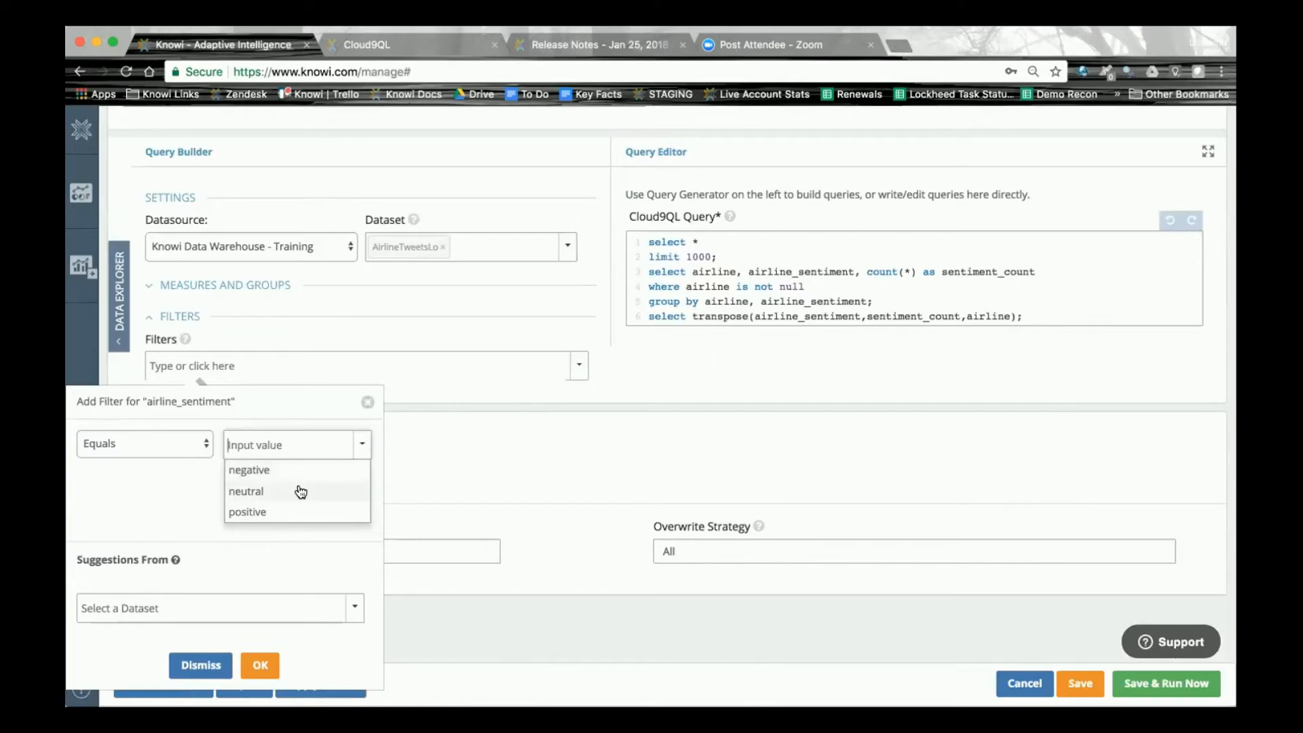
left_click(193, 474)
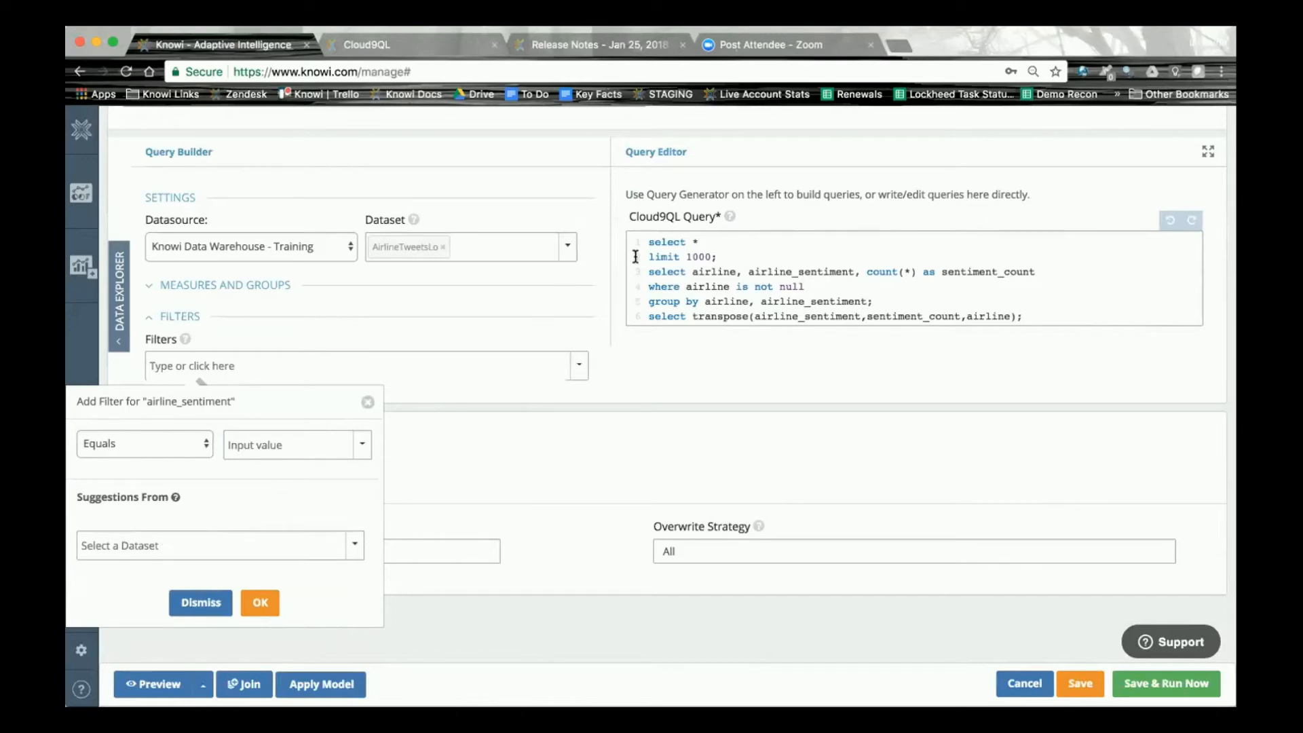
left_click(367, 402)
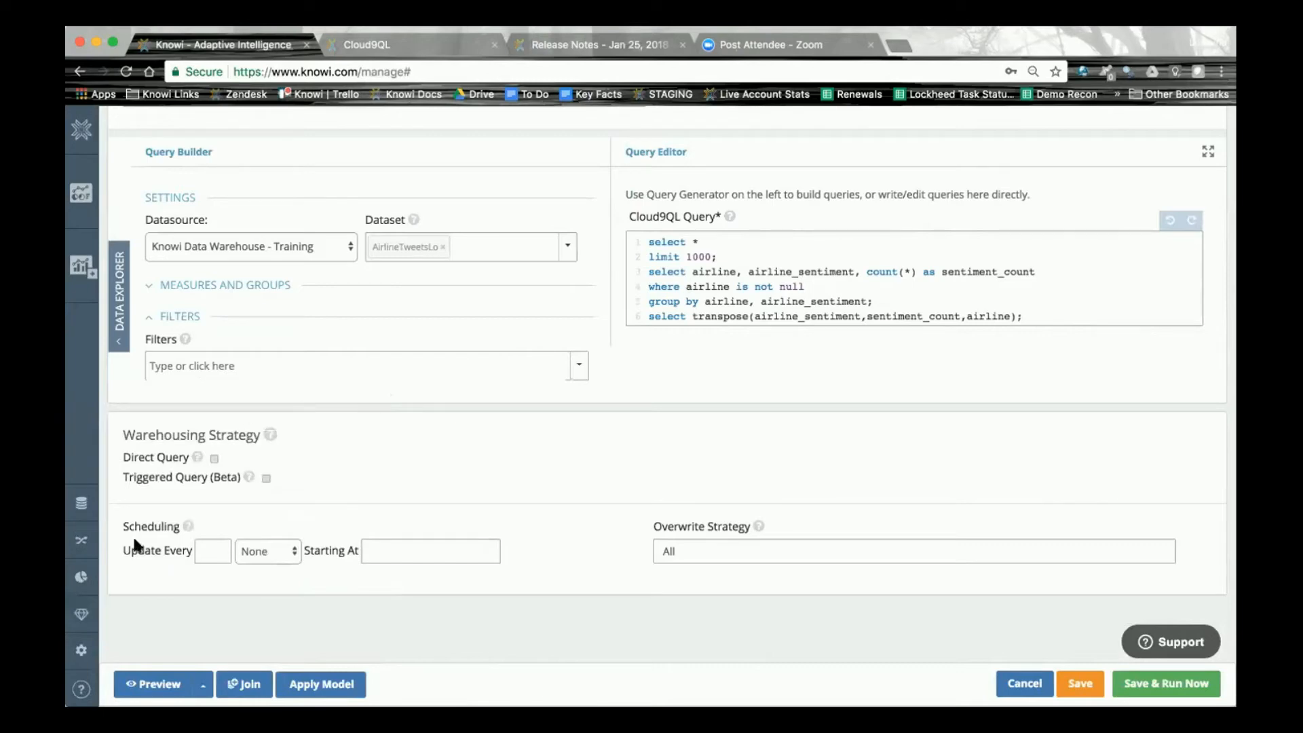
Open the Elasticsearch Cluster datasource for editing and enable ACL (Beta) on it.
left_click(83, 542)
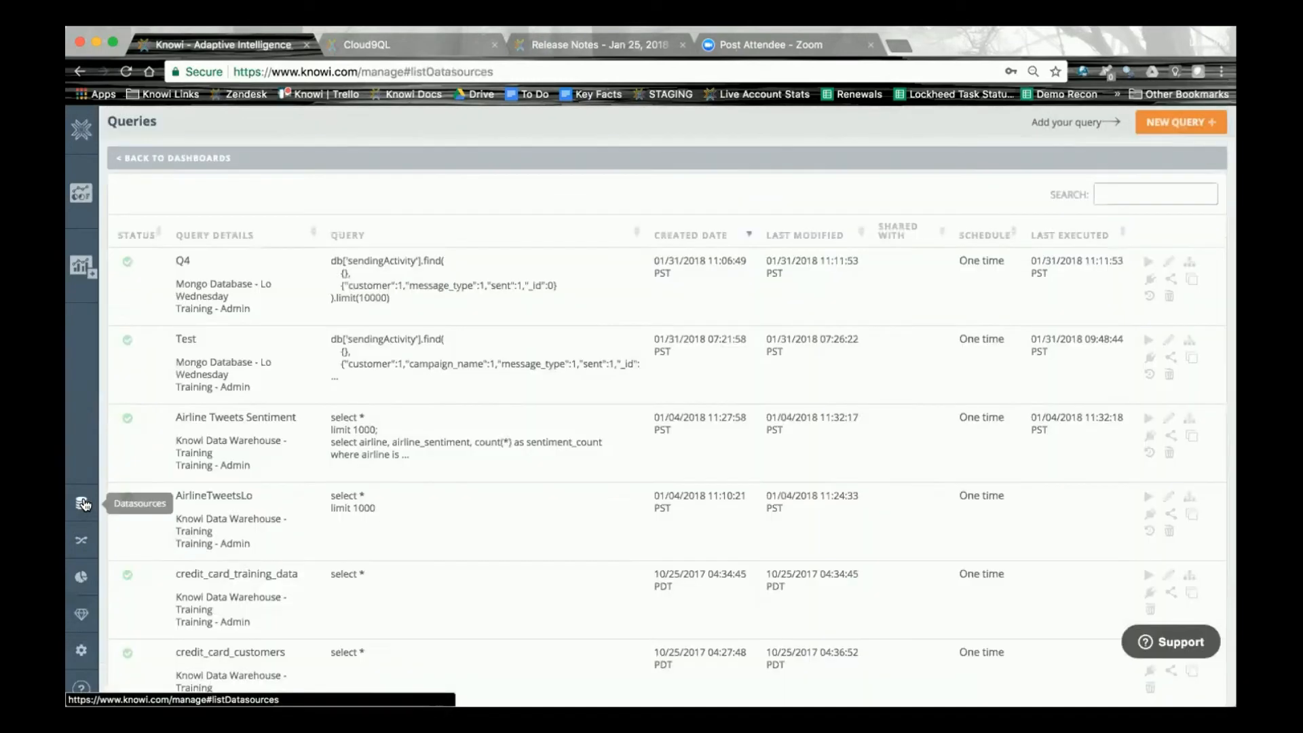
left_click(82, 503)
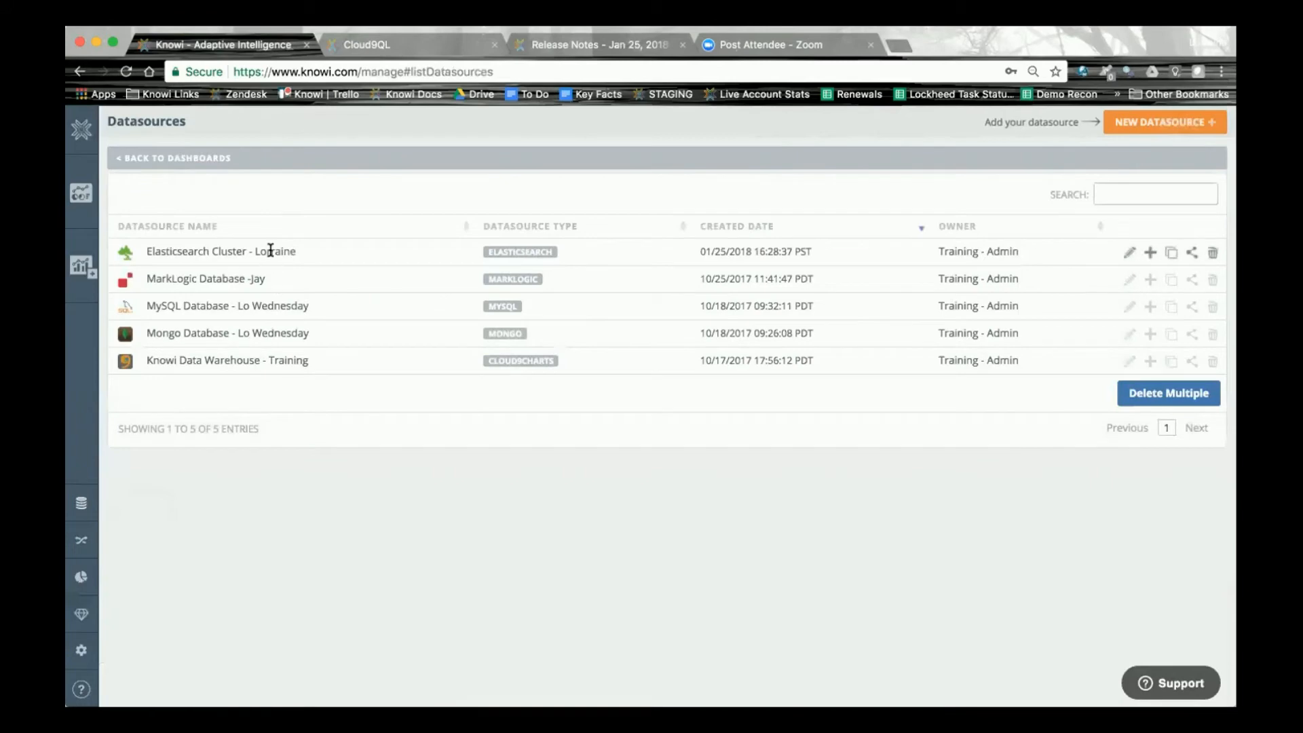
left_click(1128, 252)
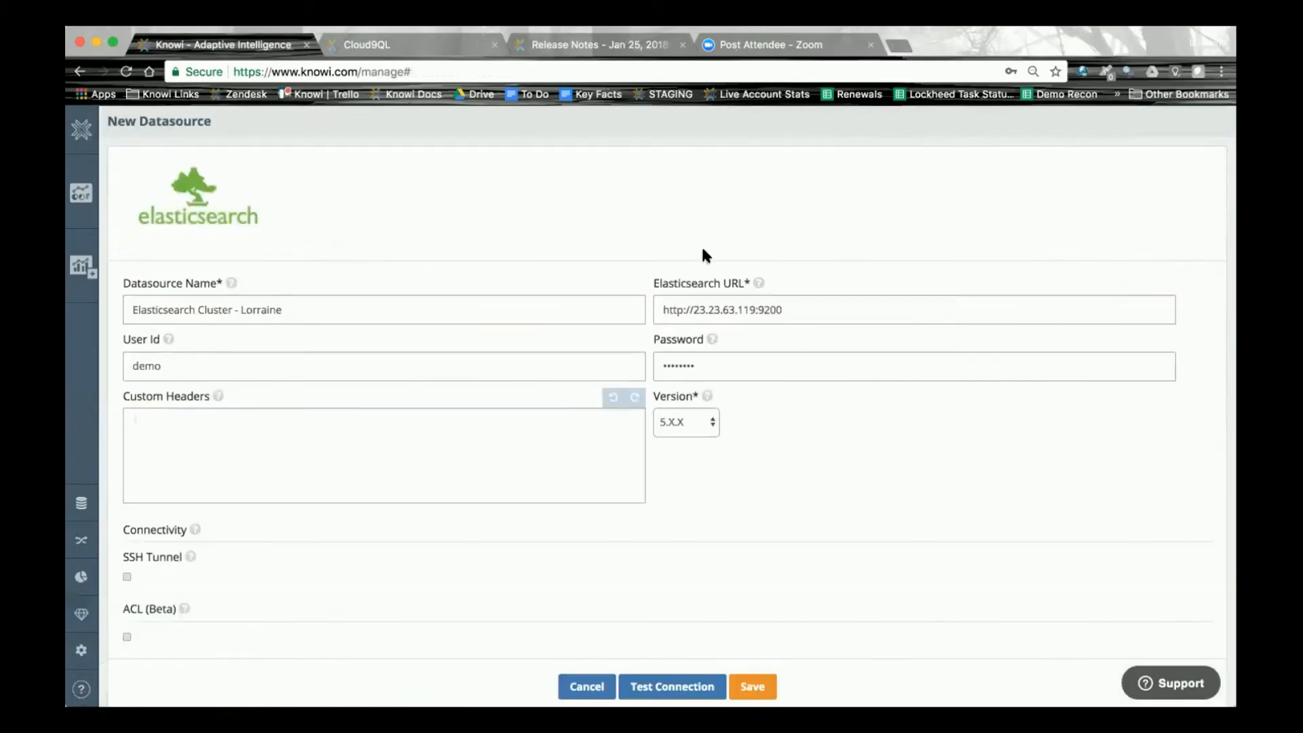
scroll(655, 526, "down", 2)
scroll(657, 528, "down", 1)
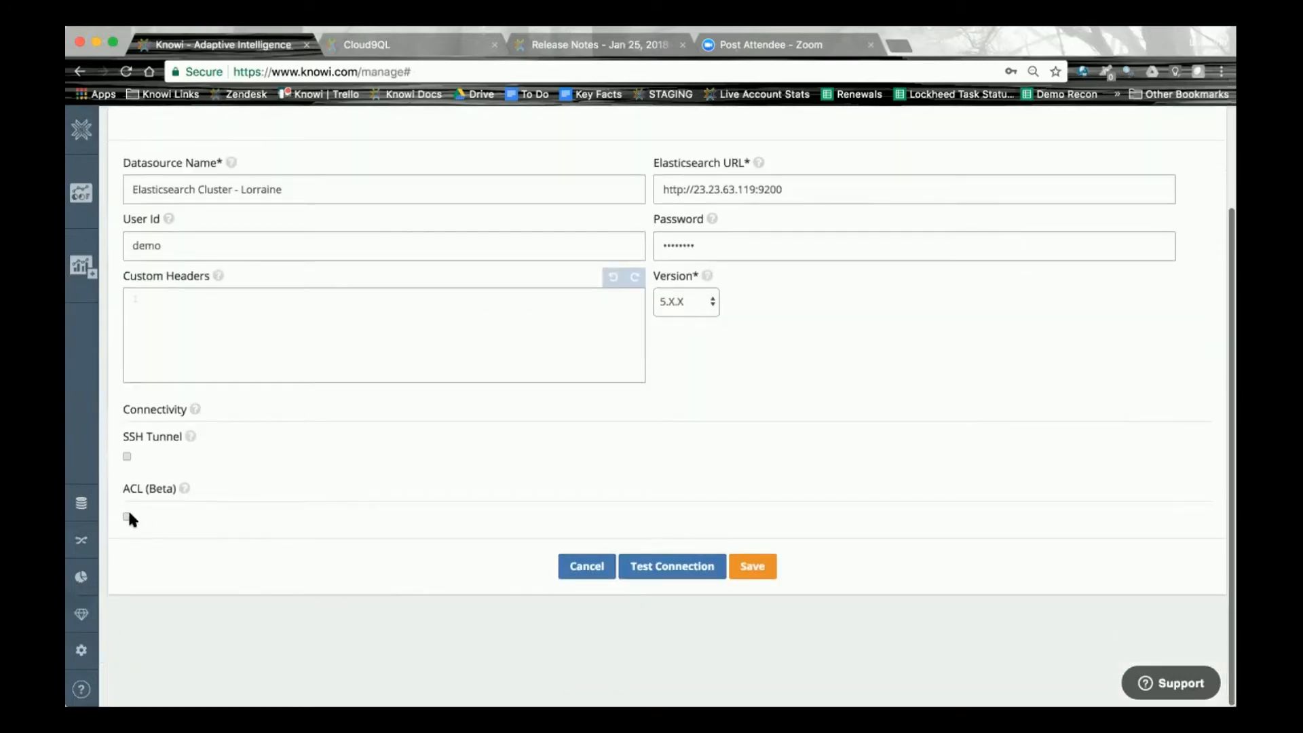
left_click(126, 515)
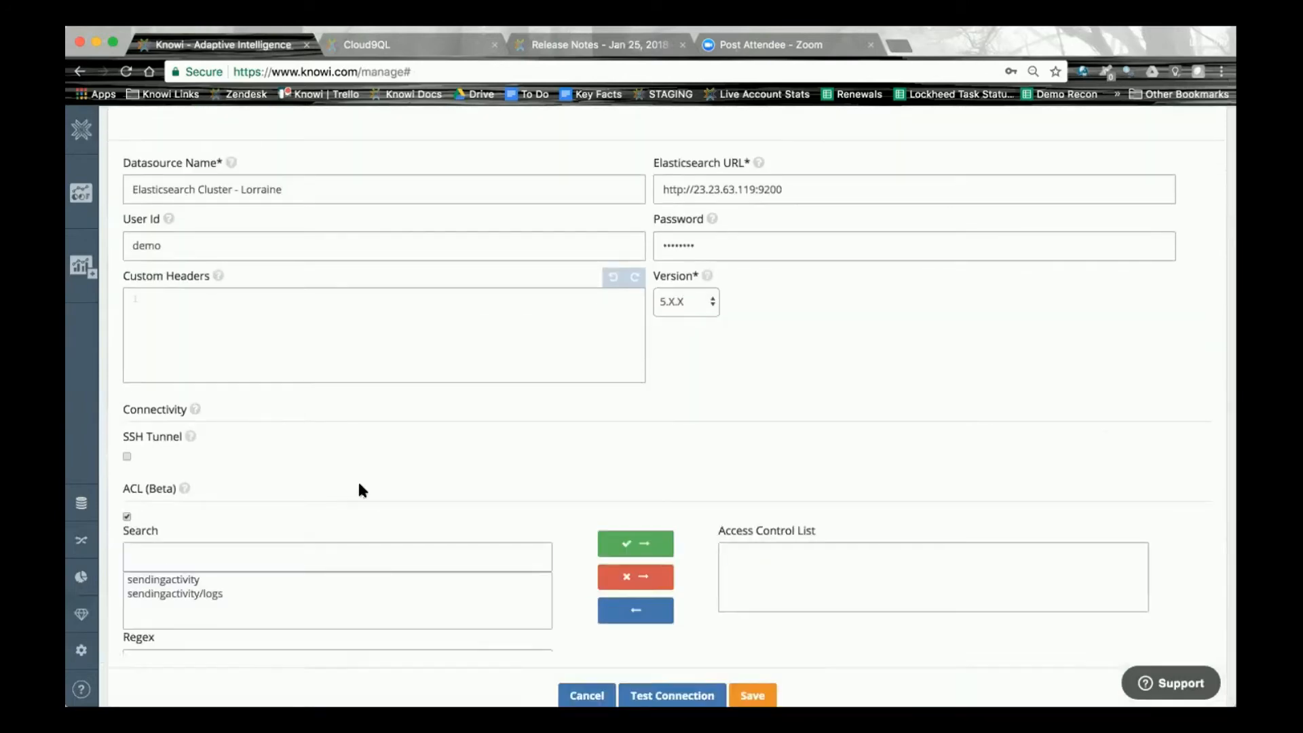
Set the datasource's Access Control List to allow sendingactivity and deny sendingactivity/logs.
scroll(380, 483, "down", 1)
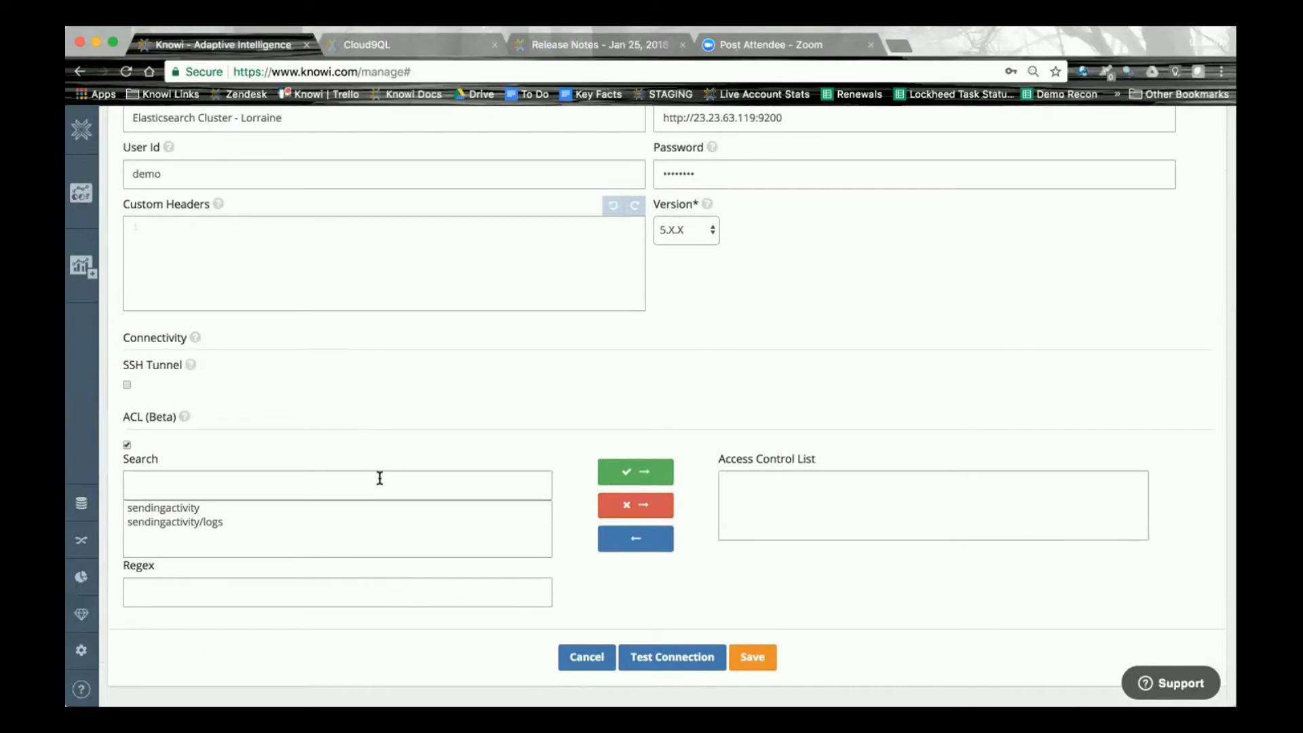
scroll(379, 478, "down", 1)
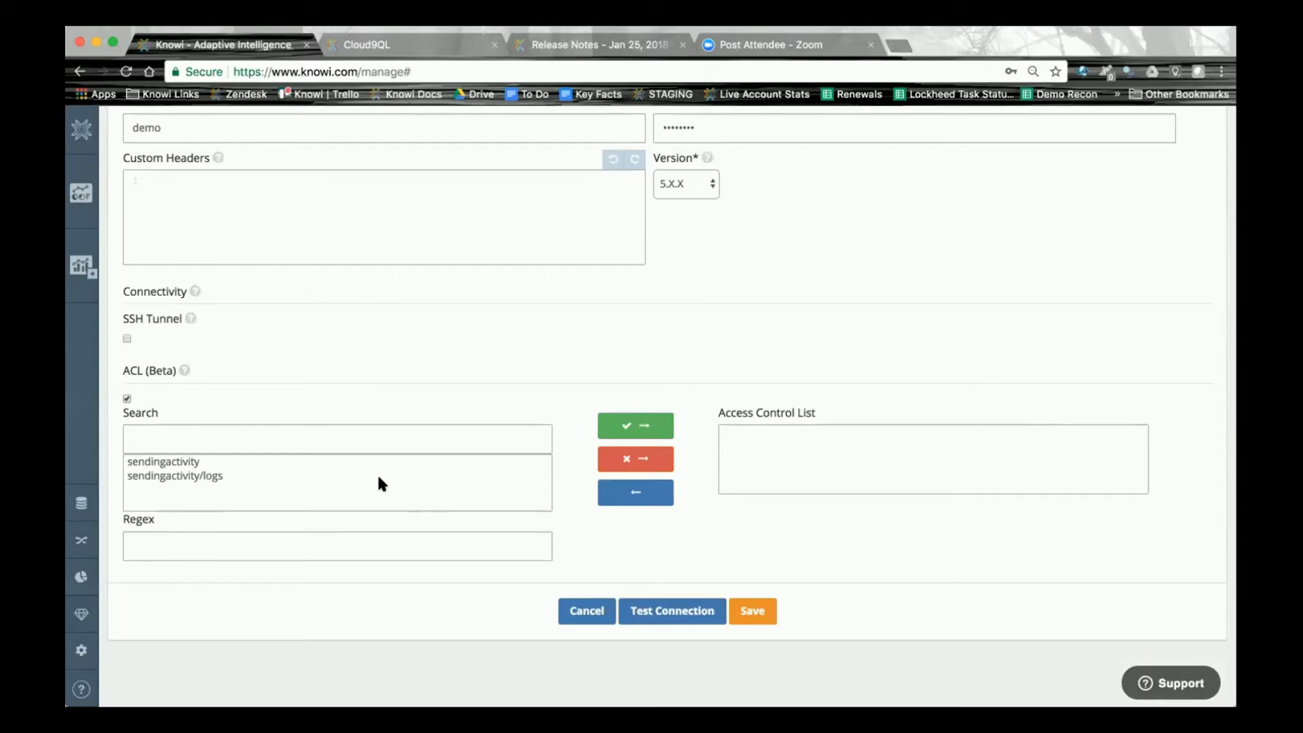
left_click(187, 464)
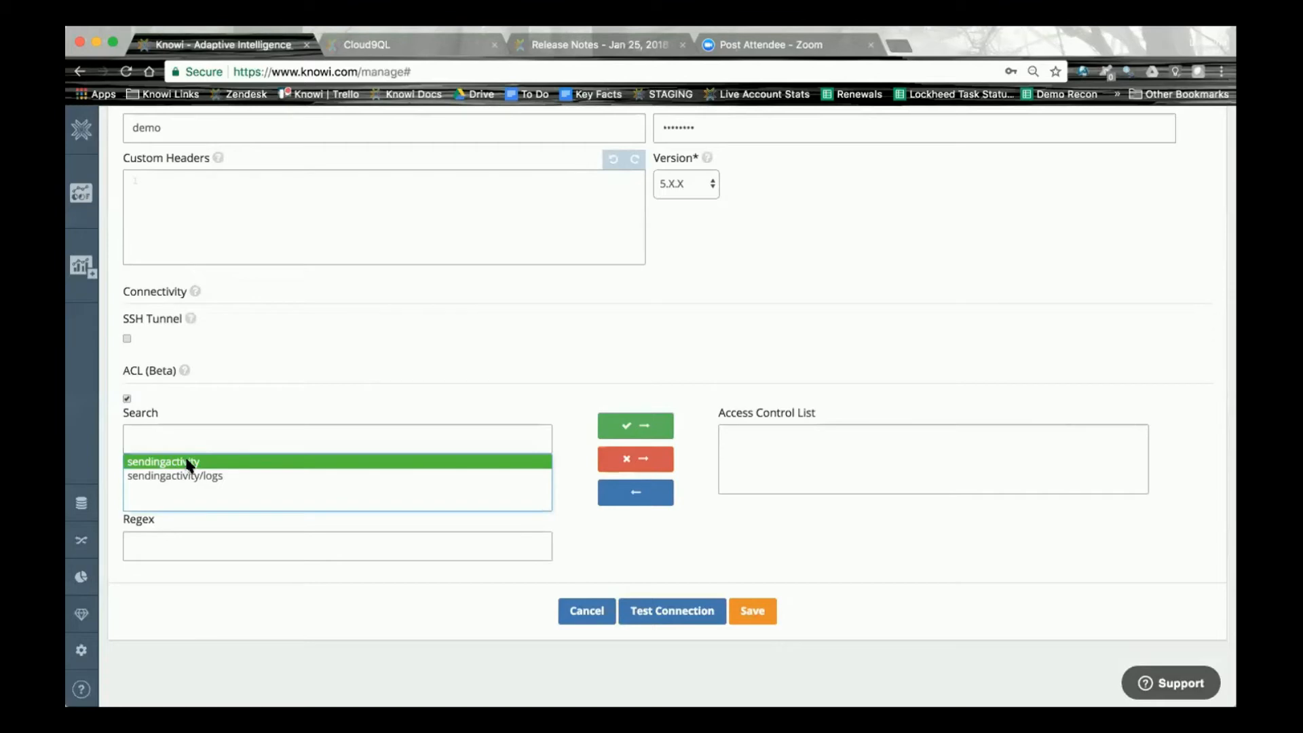
left_click(648, 426)
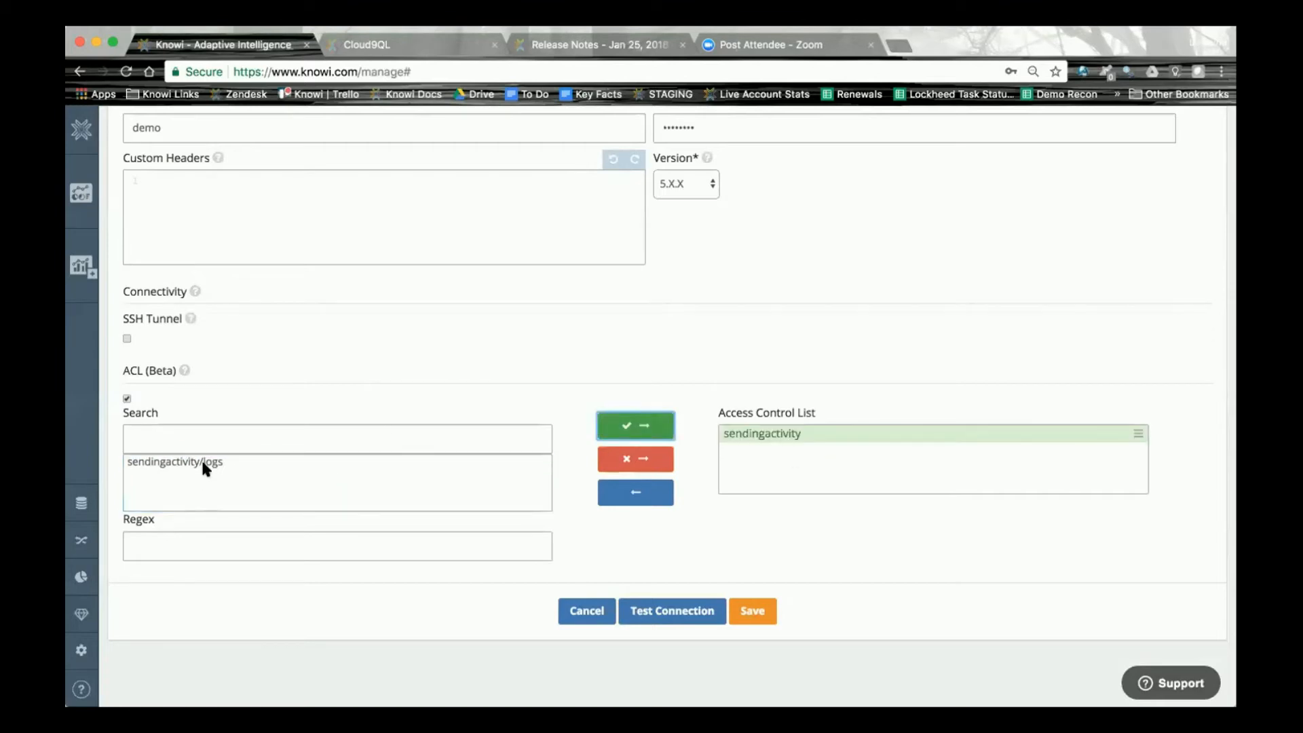
left_click(202, 462)
left_click(619, 458)
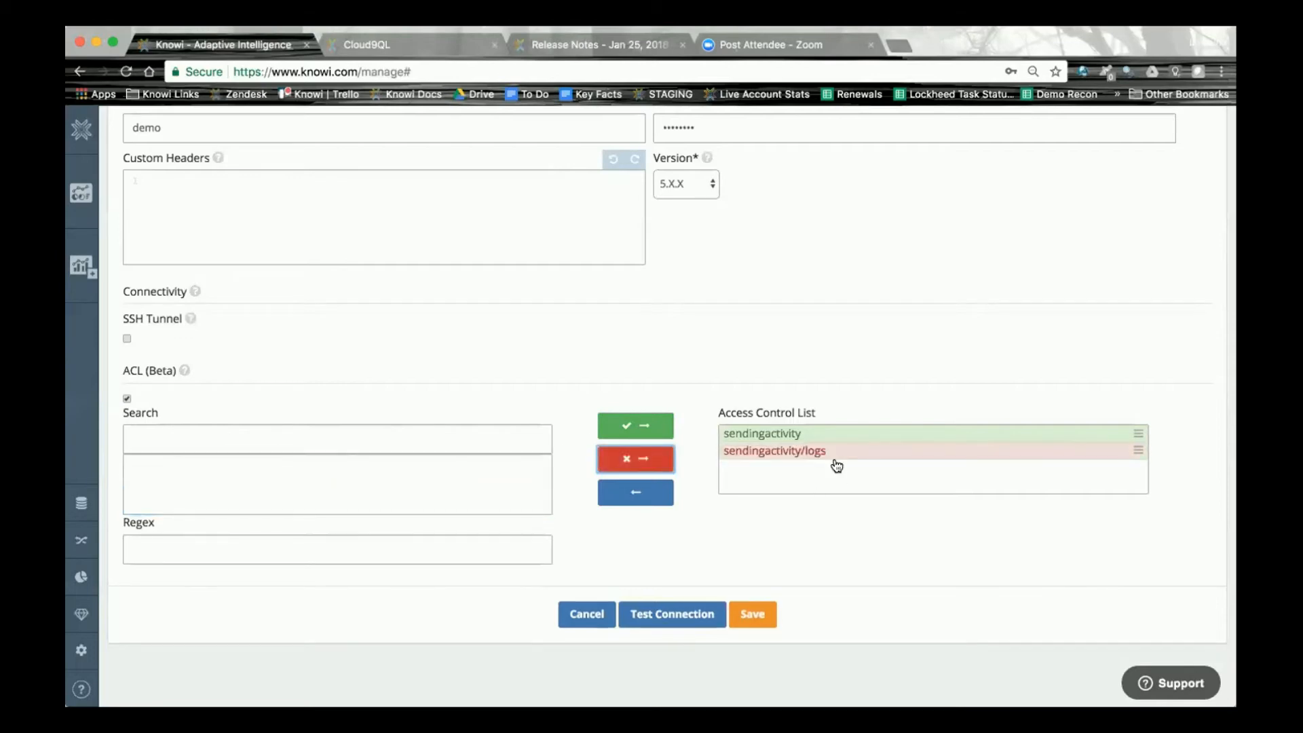
Remove sendingactivity/logs and sendingactivity from the datasource's Access Control List.
left_click(753, 450)
left_click(654, 492)
left_click(757, 433)
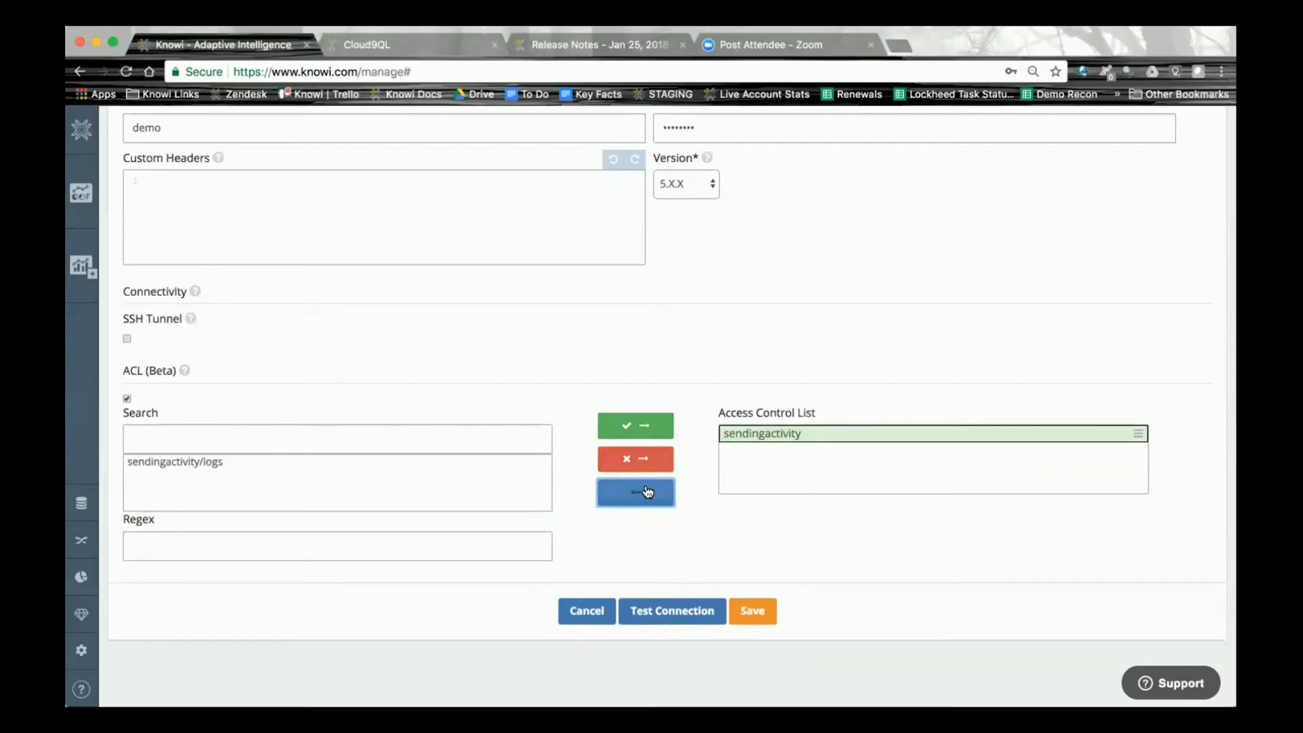
left_click(651, 492)
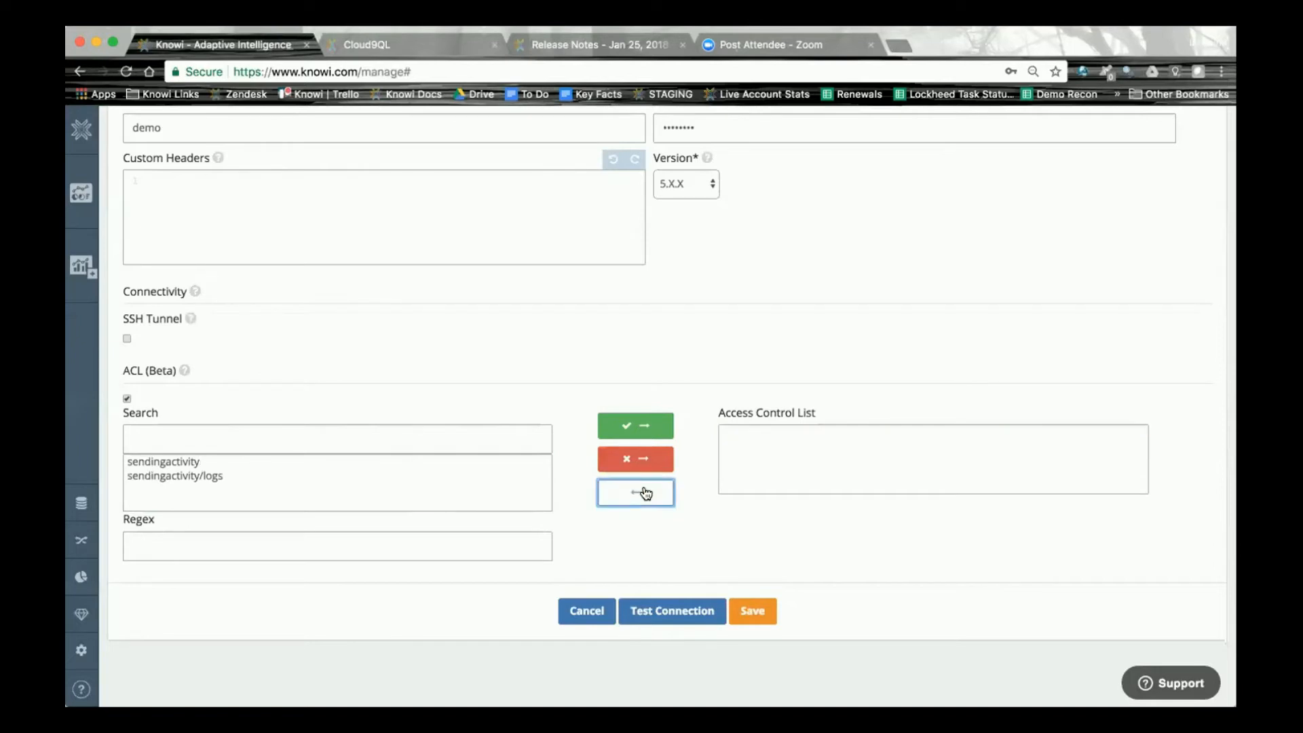
Go to the Alerts page and start a new trigger notification.
left_click(84, 649)
left_click(160, 575)
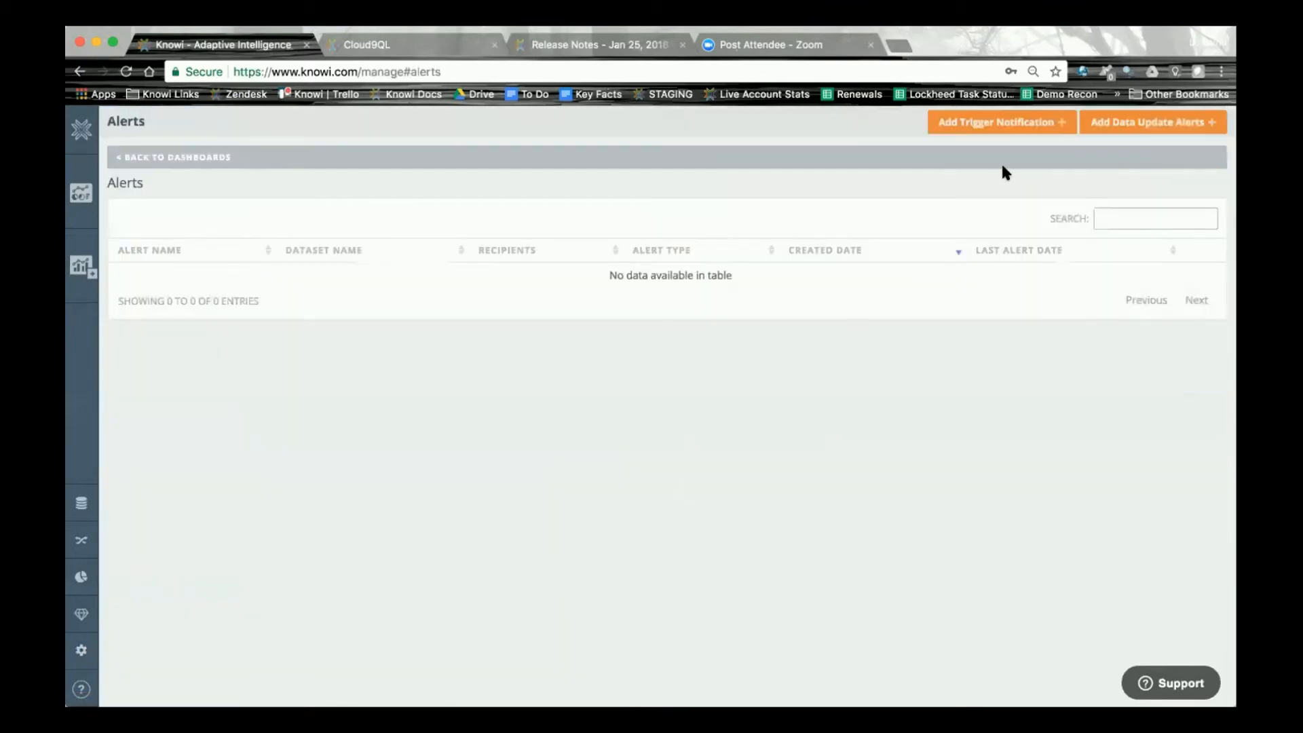
left_click(964, 124)
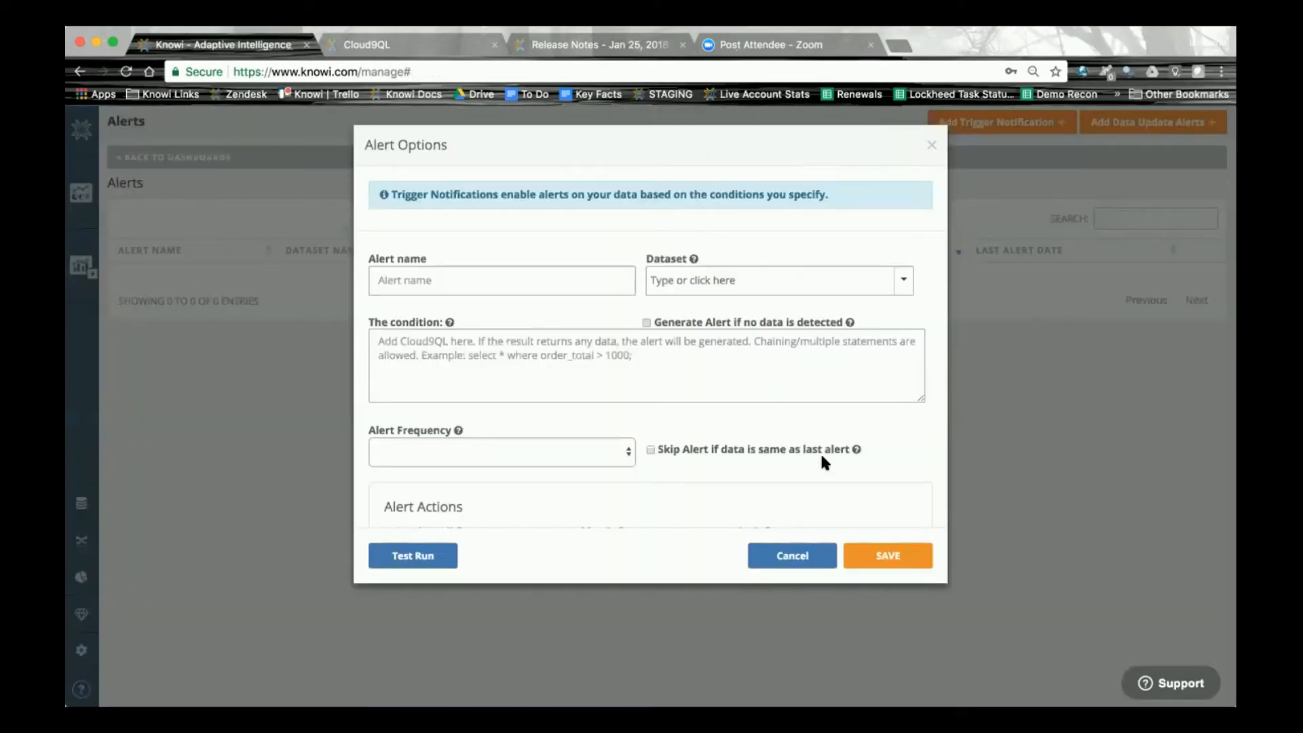
Examine the trigger notification's condition, frequency, alert action, email template and CSV attachment options, and close the form without saving.
scroll(821, 457, "down", 5)
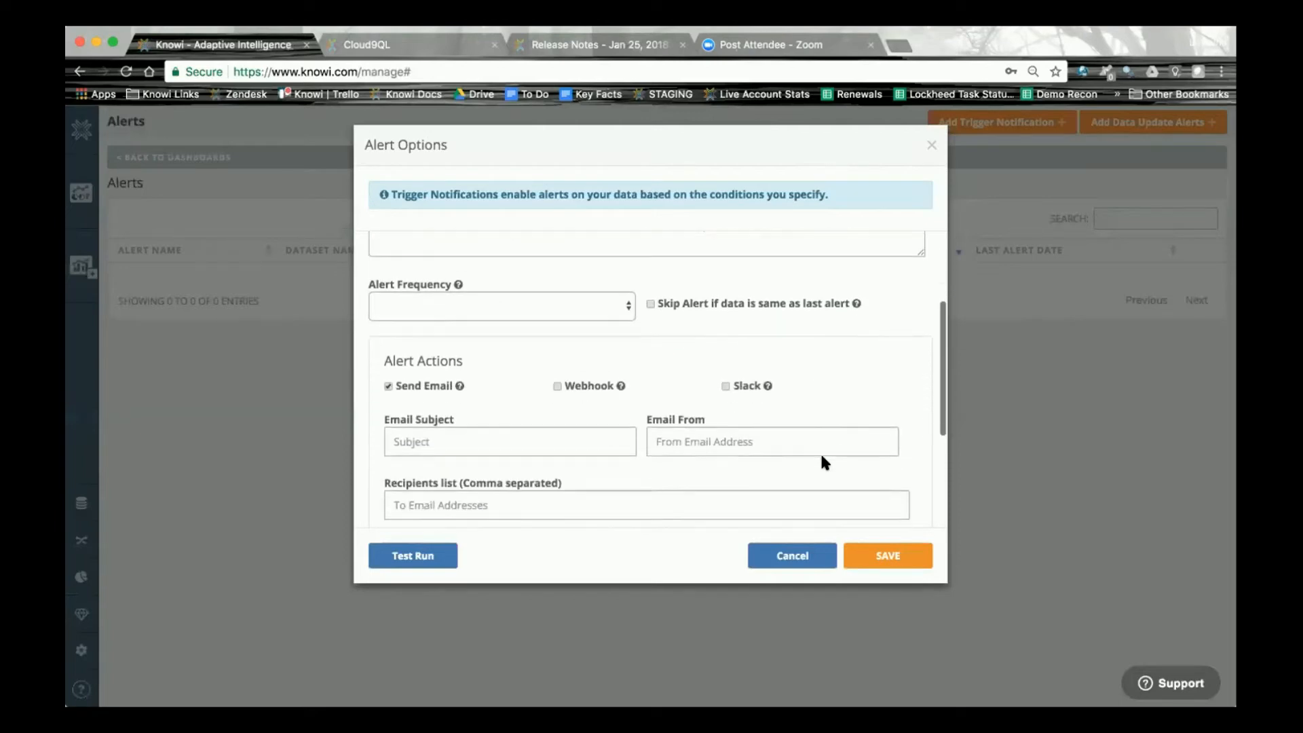
scroll(745, 261, "up", 5)
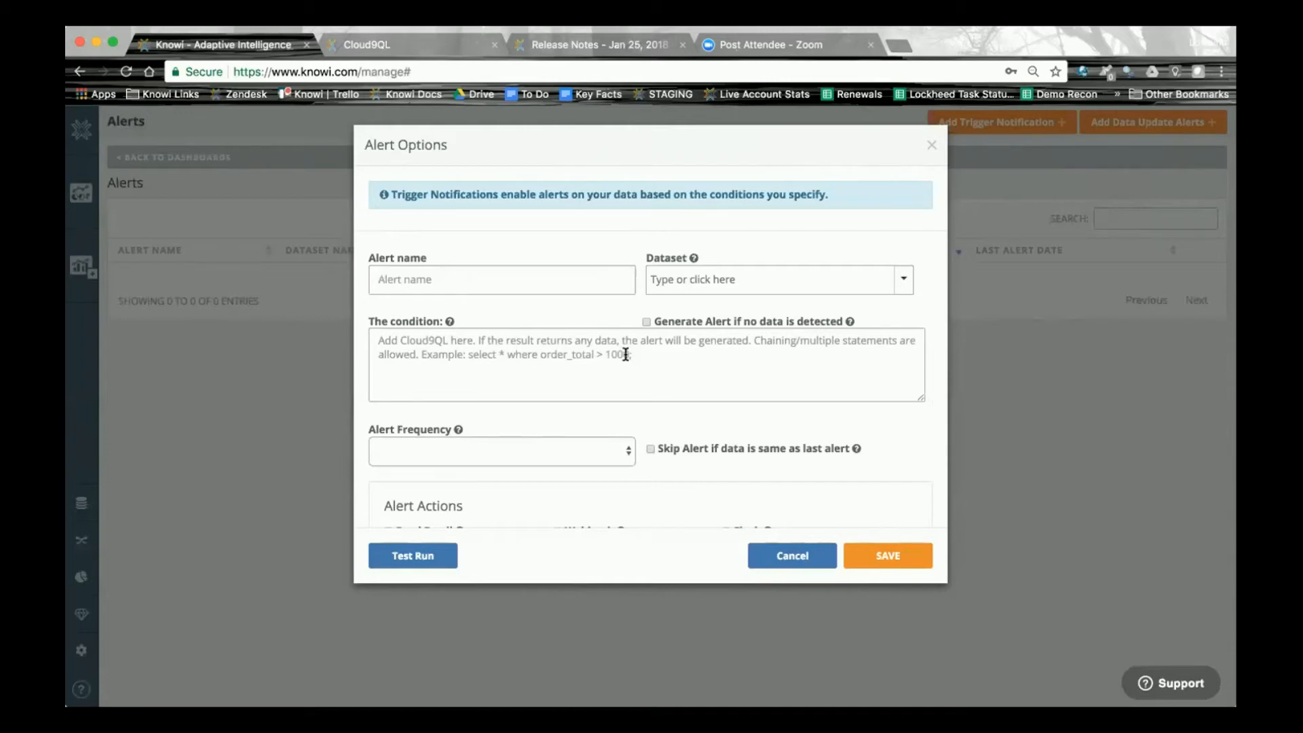
scroll(625, 356, "down", 2)
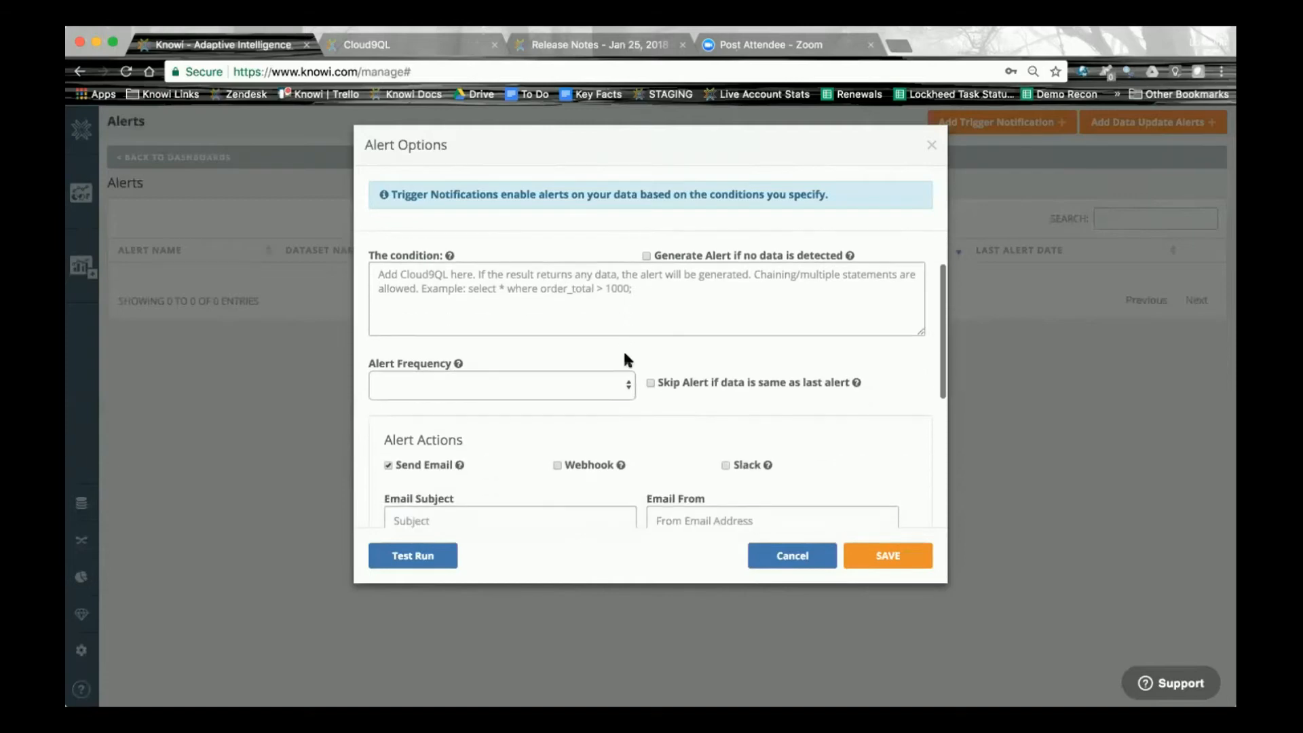
scroll(623, 356, "down", 3)
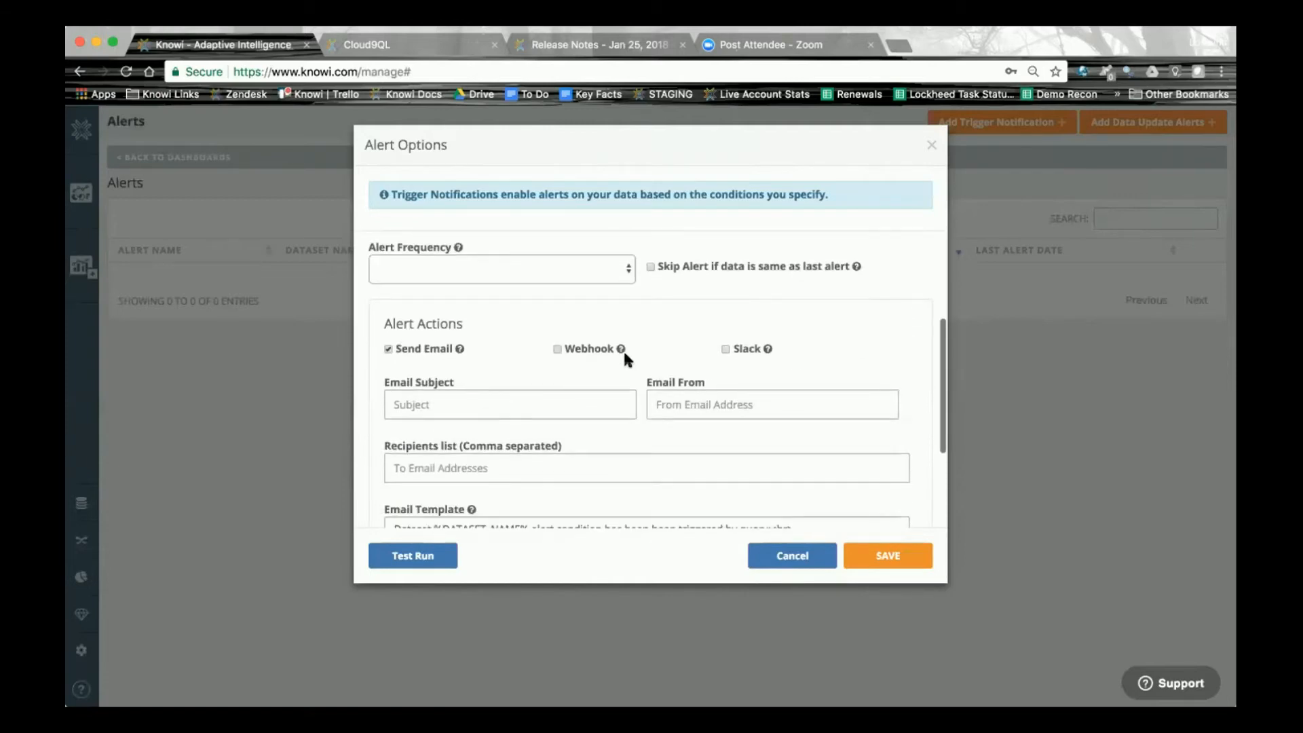
scroll(409, 346, "down", 4)
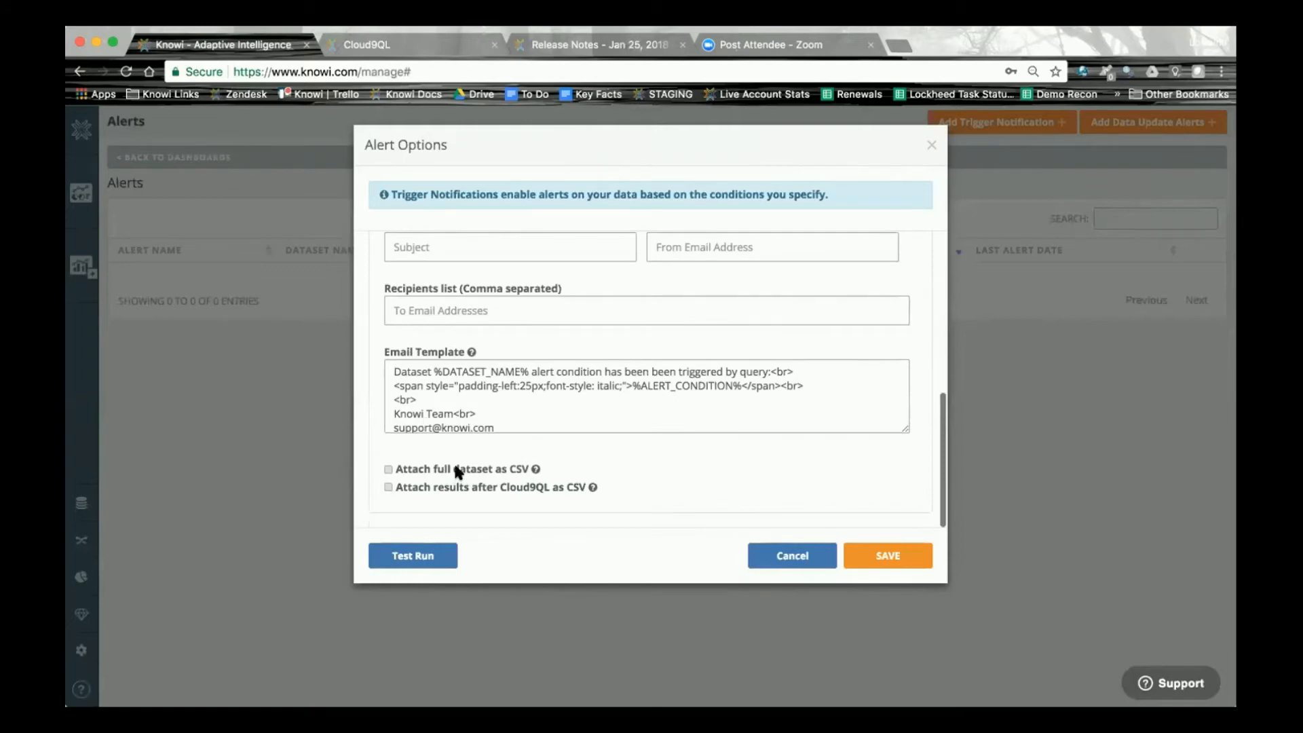
scroll(457, 472, "up", 4)
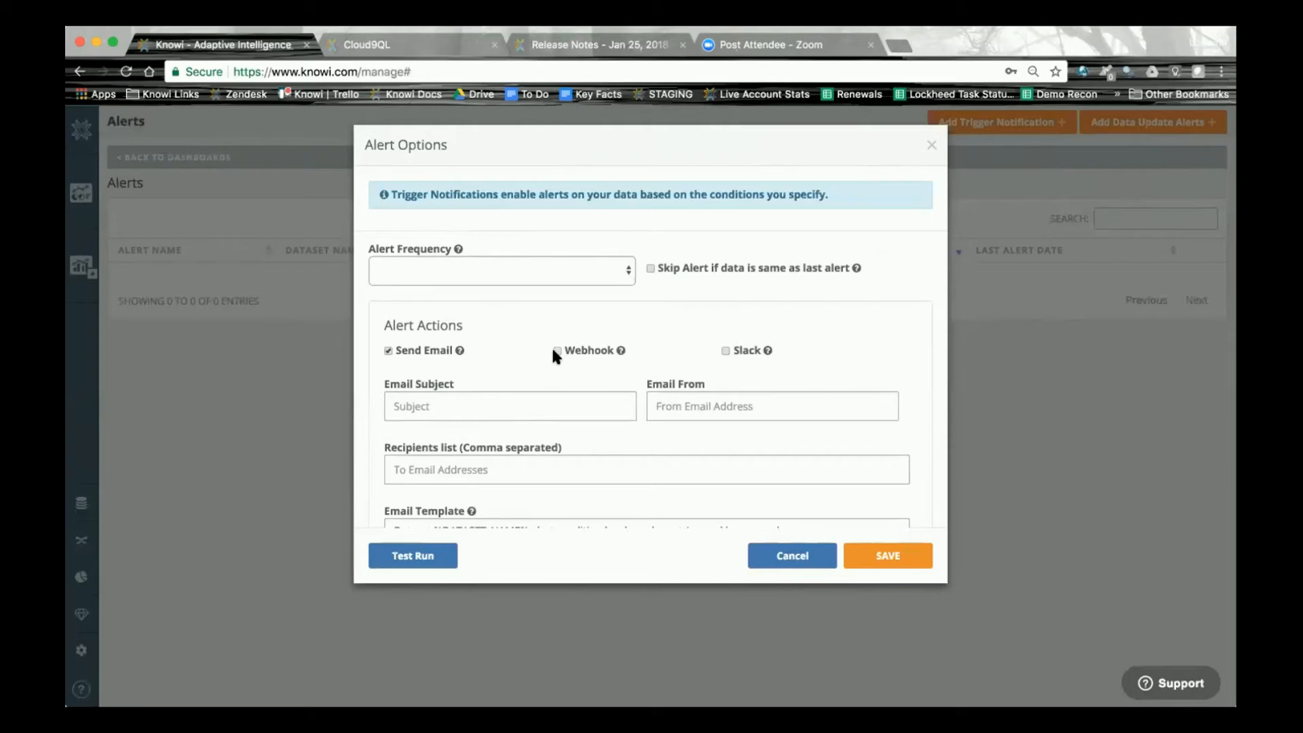
scroll(553, 350, "down", 3)
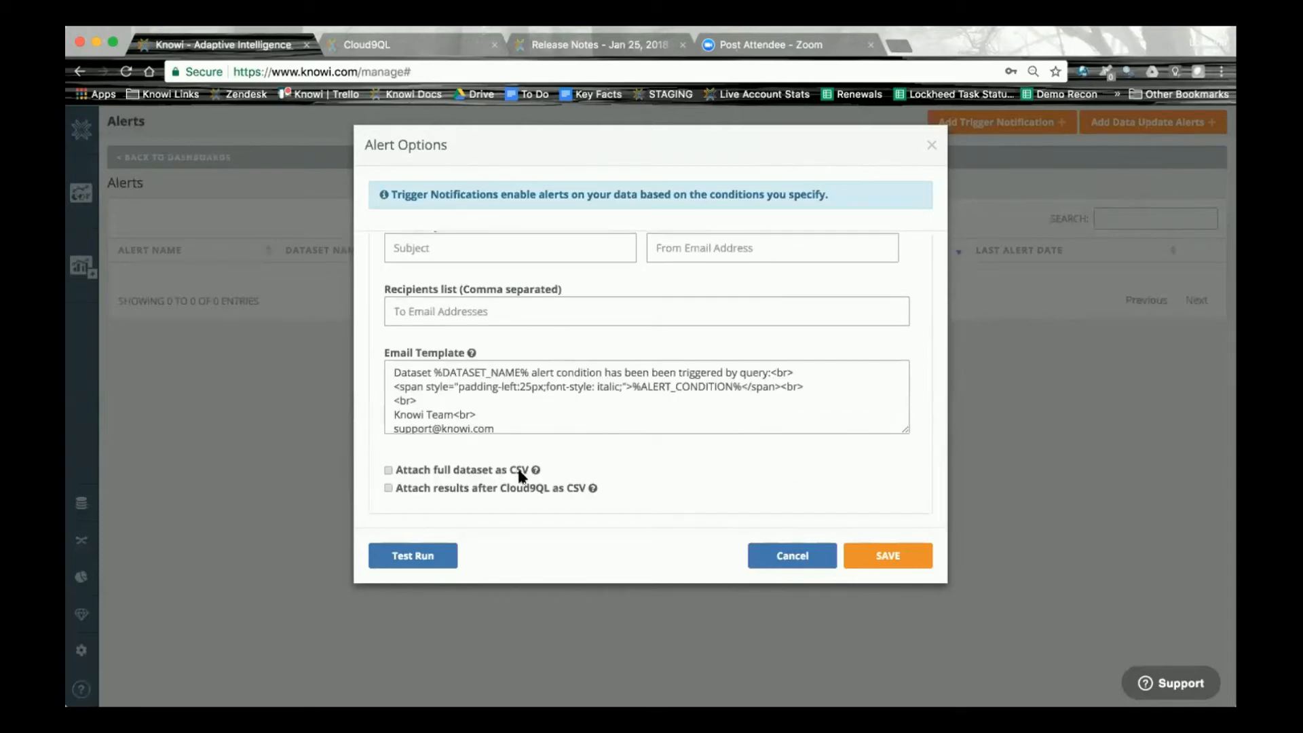
scroll(593, 421, "up", 4)
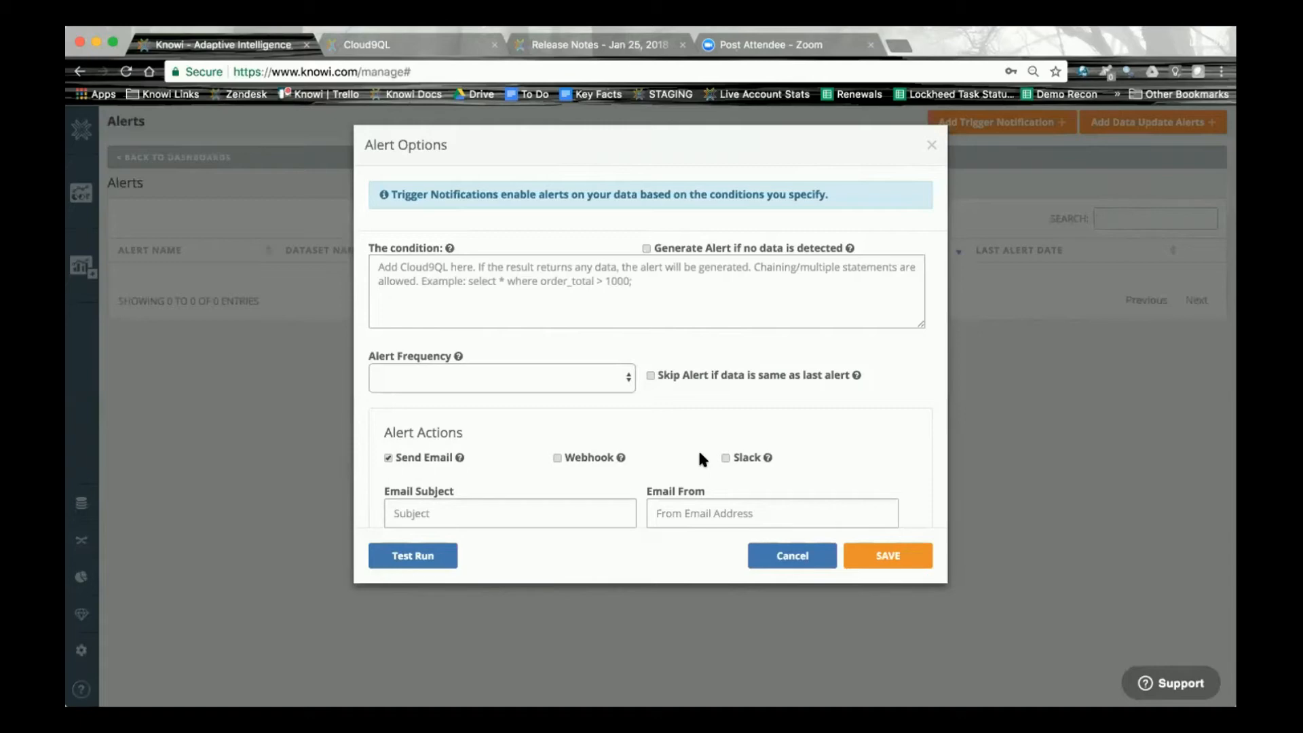
scroll(705, 451, "down", 2)
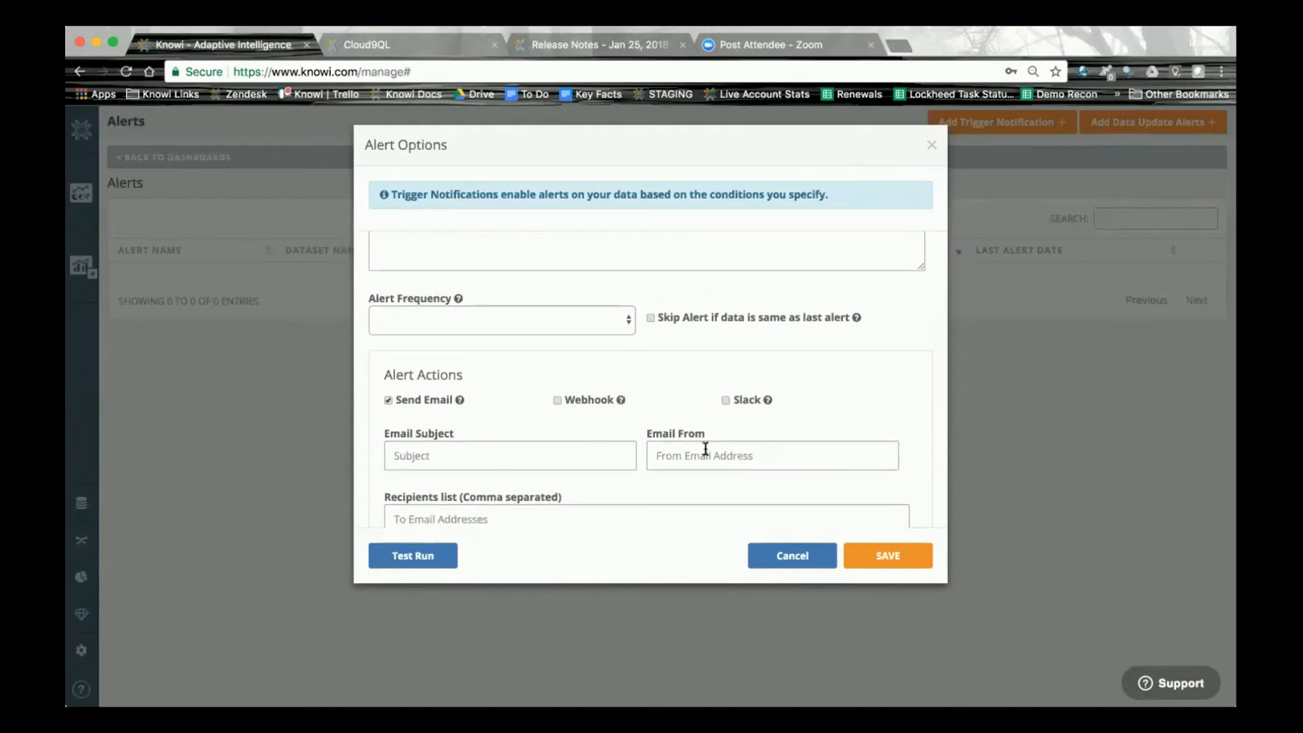
scroll(649, 385, "down", 6)
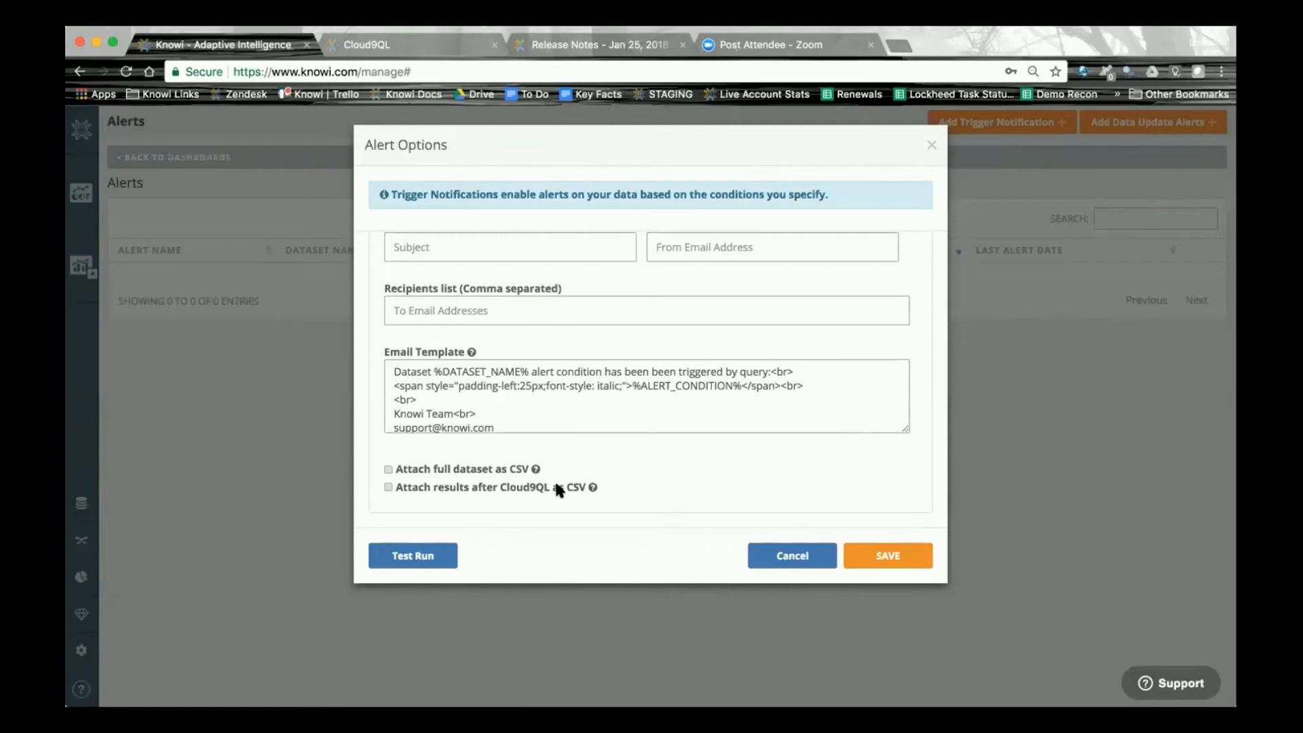
left_click(931, 144)
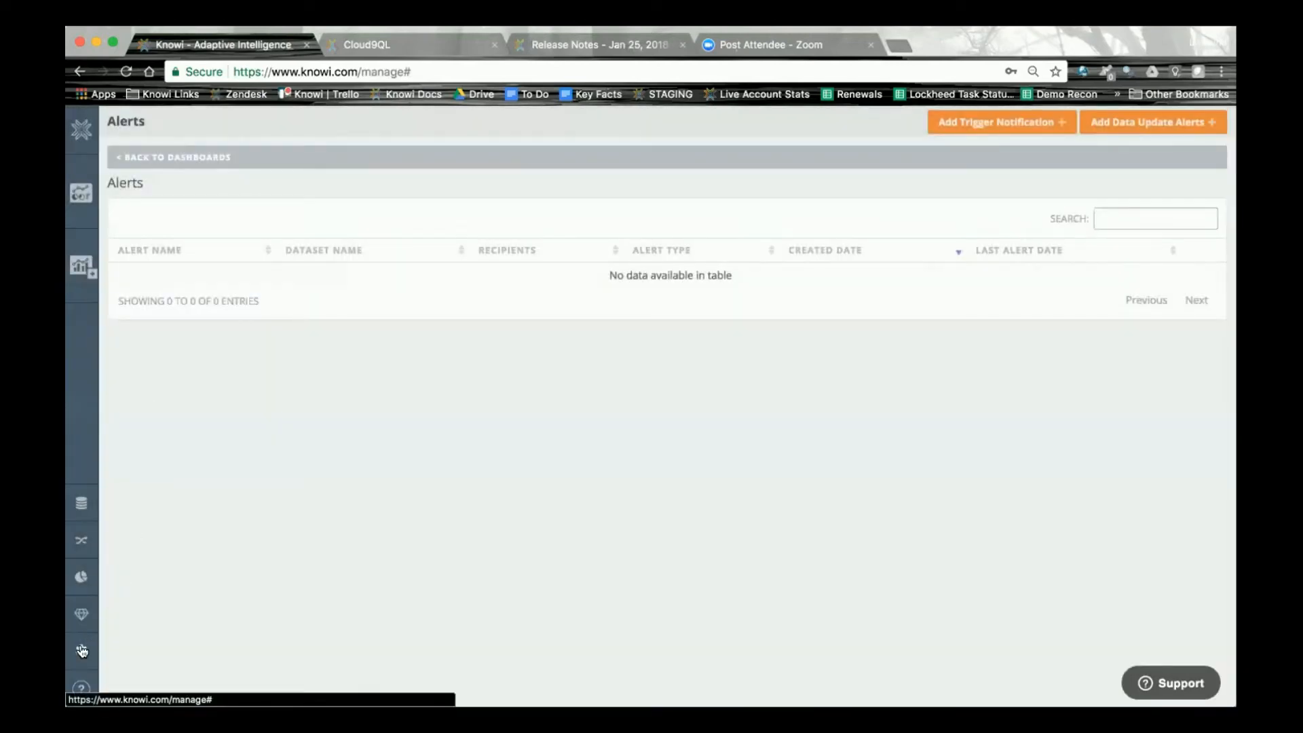
Start a new email report from the Email Reports page and add a filter row to it.
left_click(82, 650)
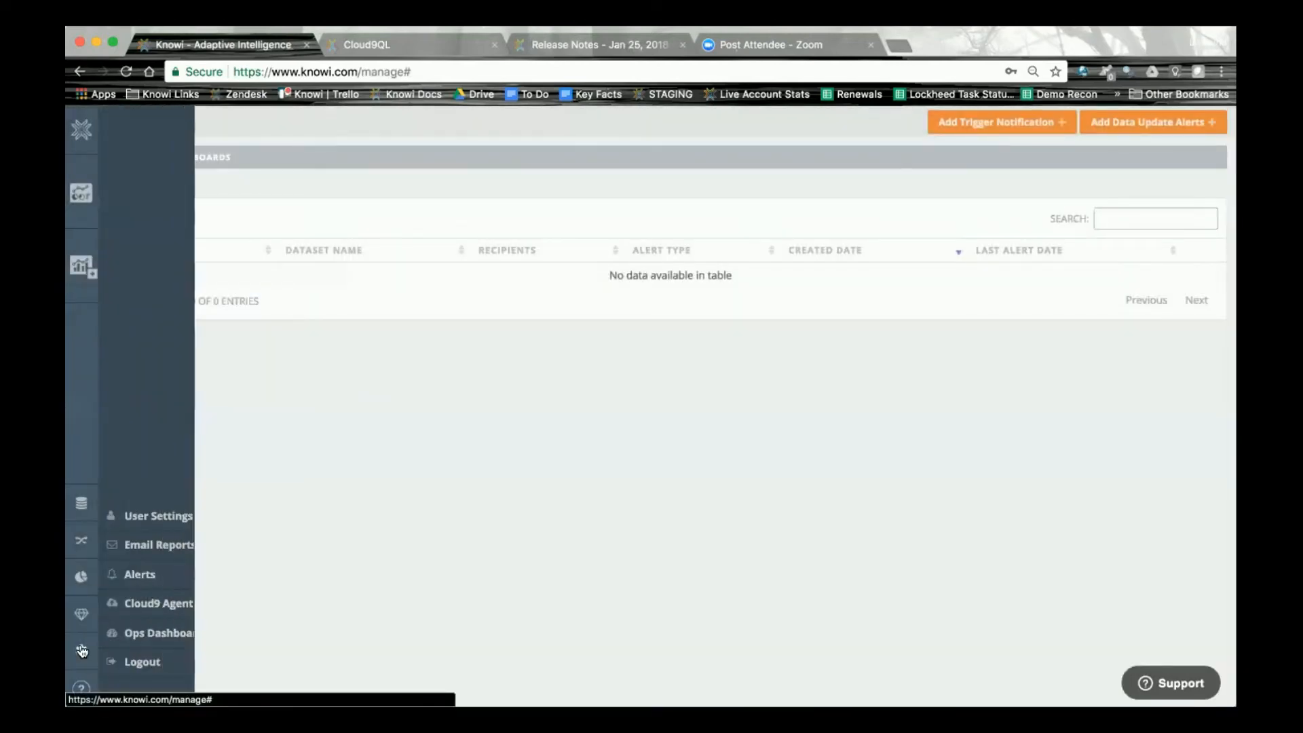
left_click(161, 547)
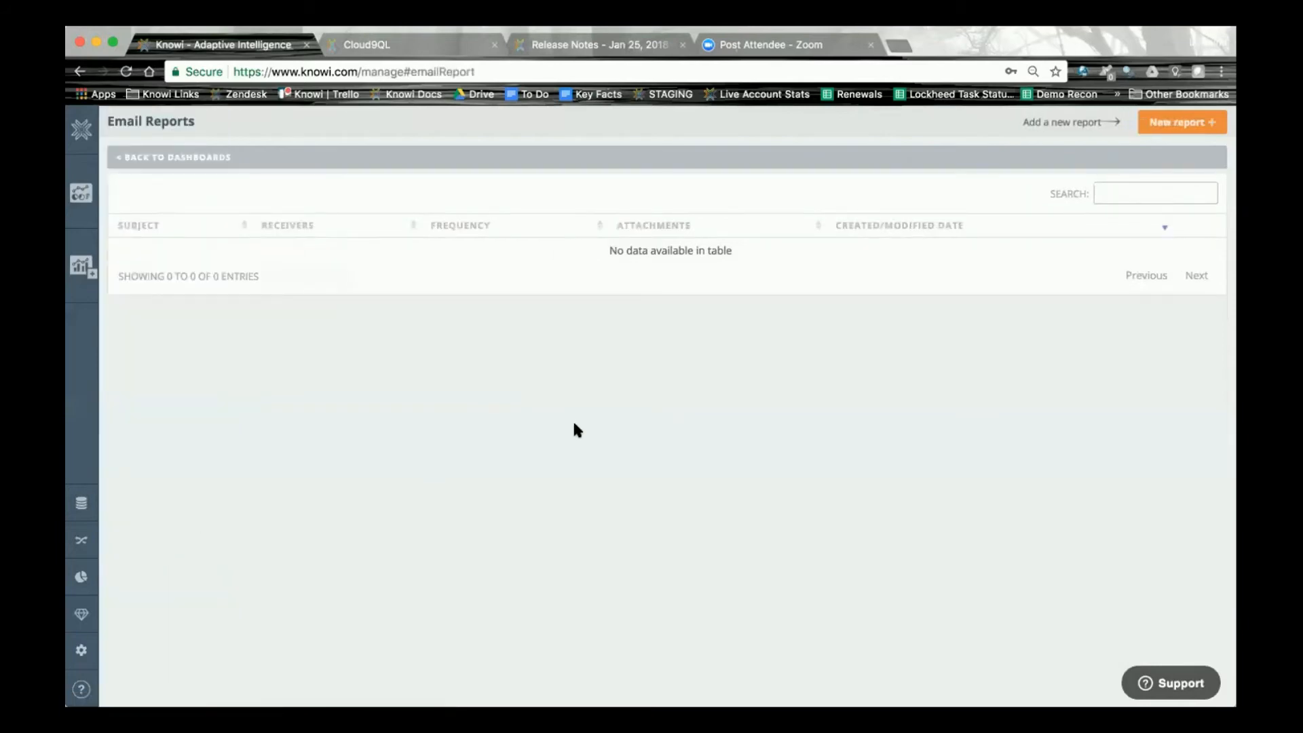
left_click(1179, 122)
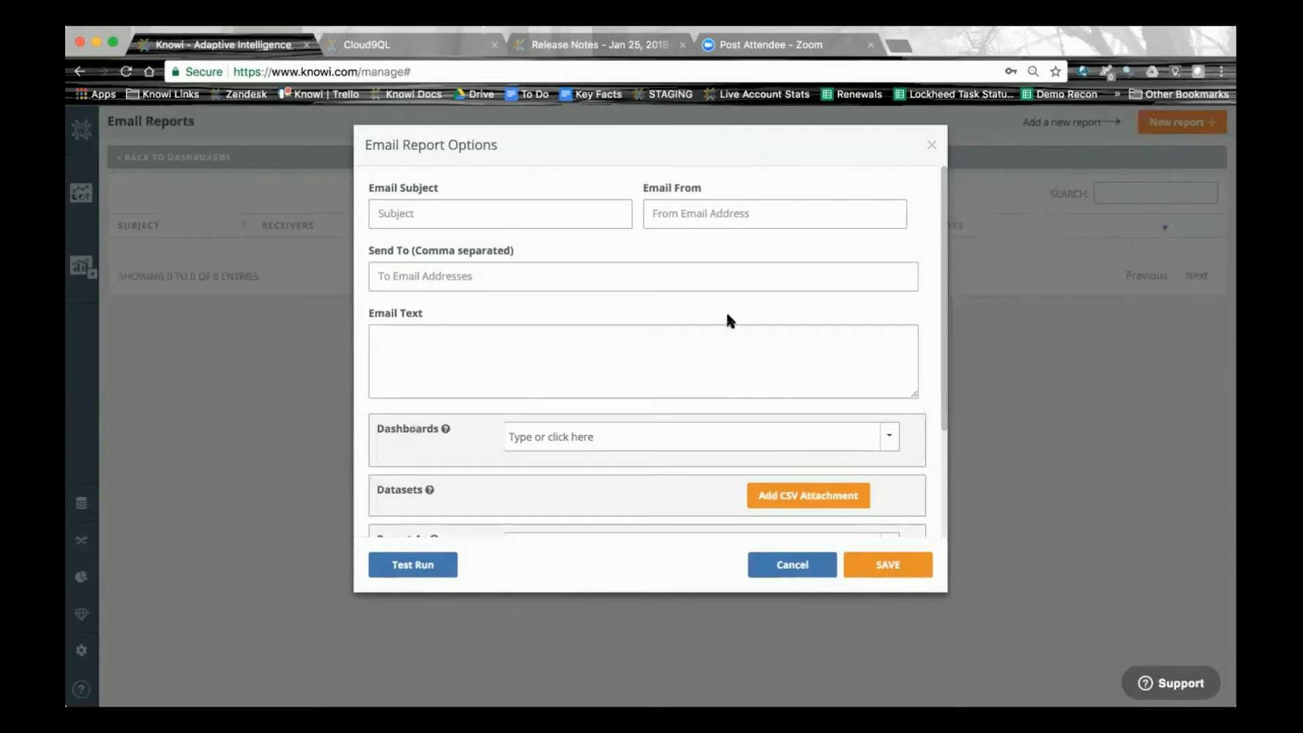
scroll(728, 319, "down", 3)
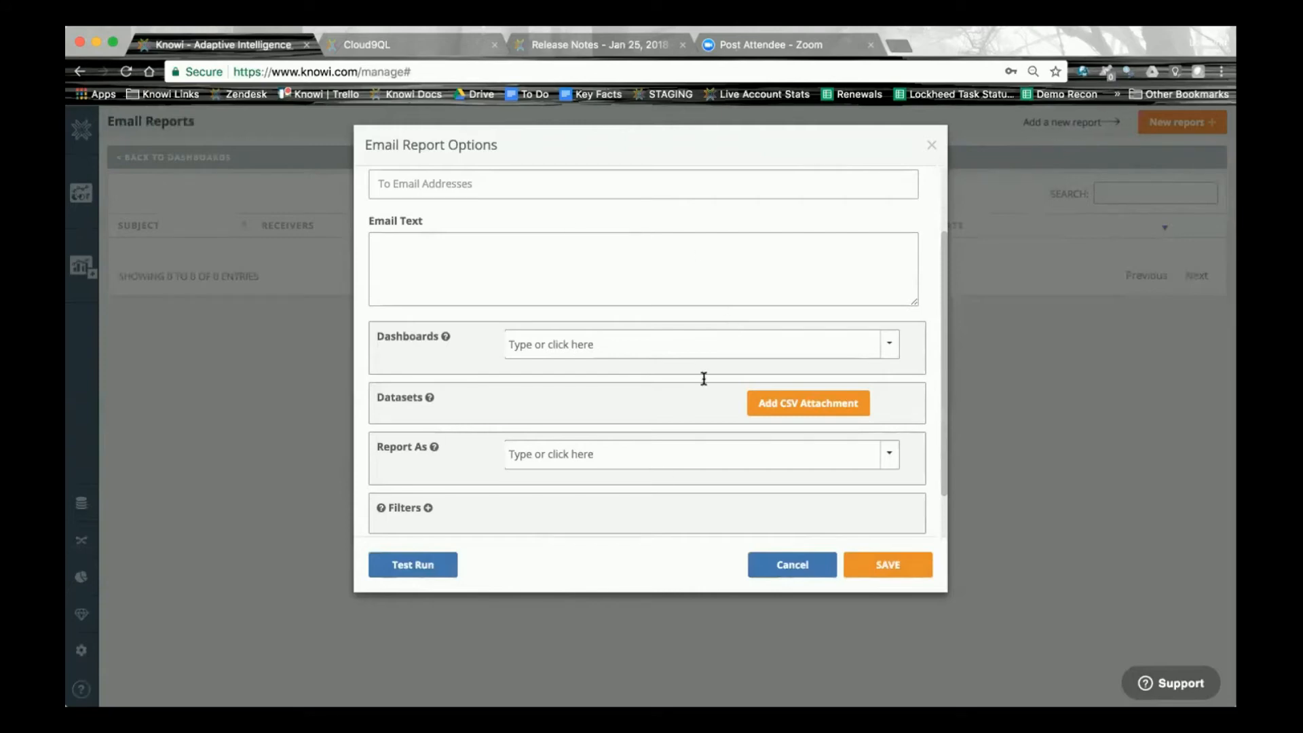
left_click(427, 509)
scroll(455, 506, "down", 3)
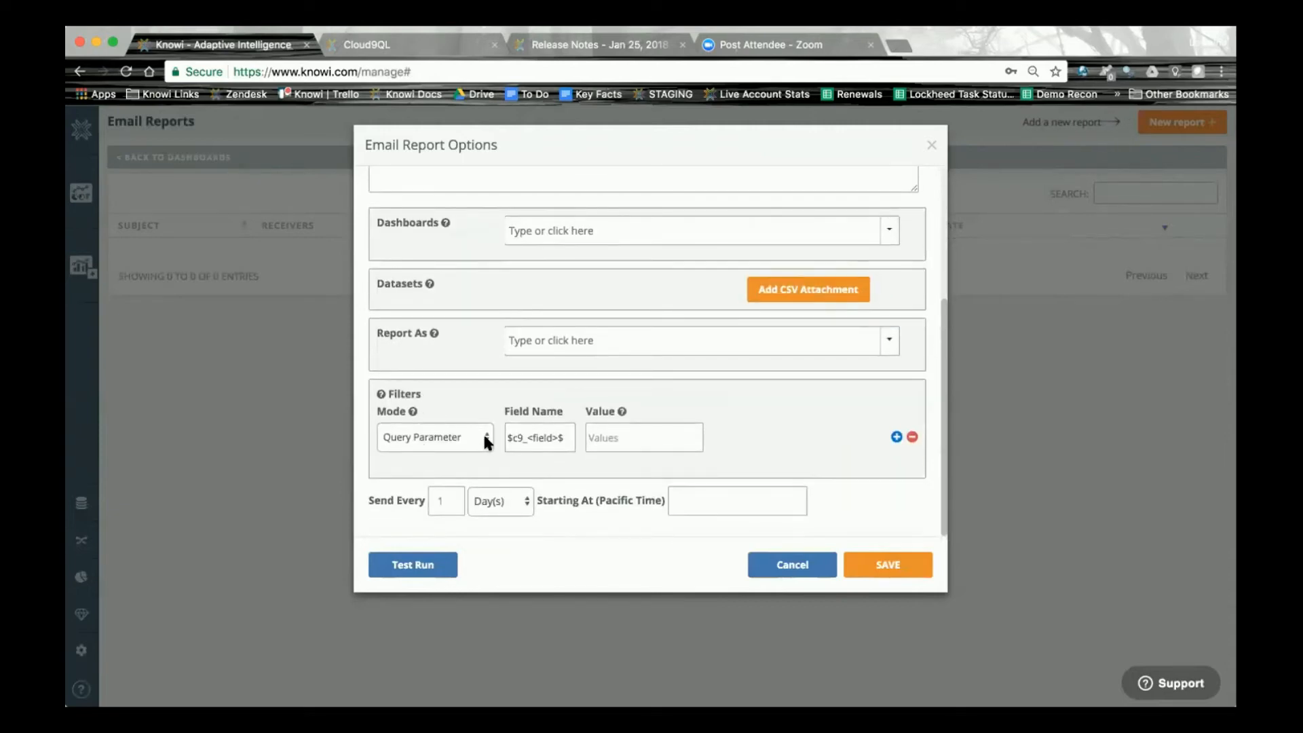
Switch the report filter's mode to Filter on Query Results and back to Query Parameter.
left_click(482, 432)
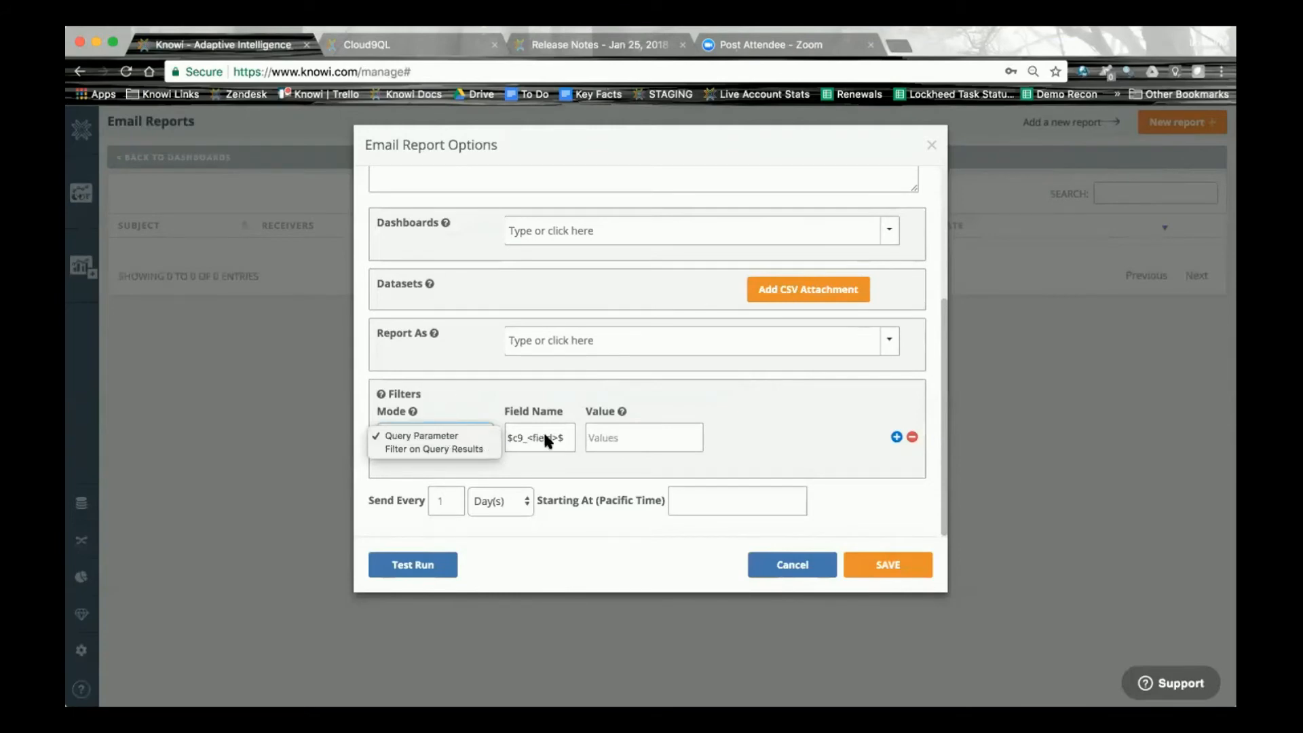
left_click(458, 448)
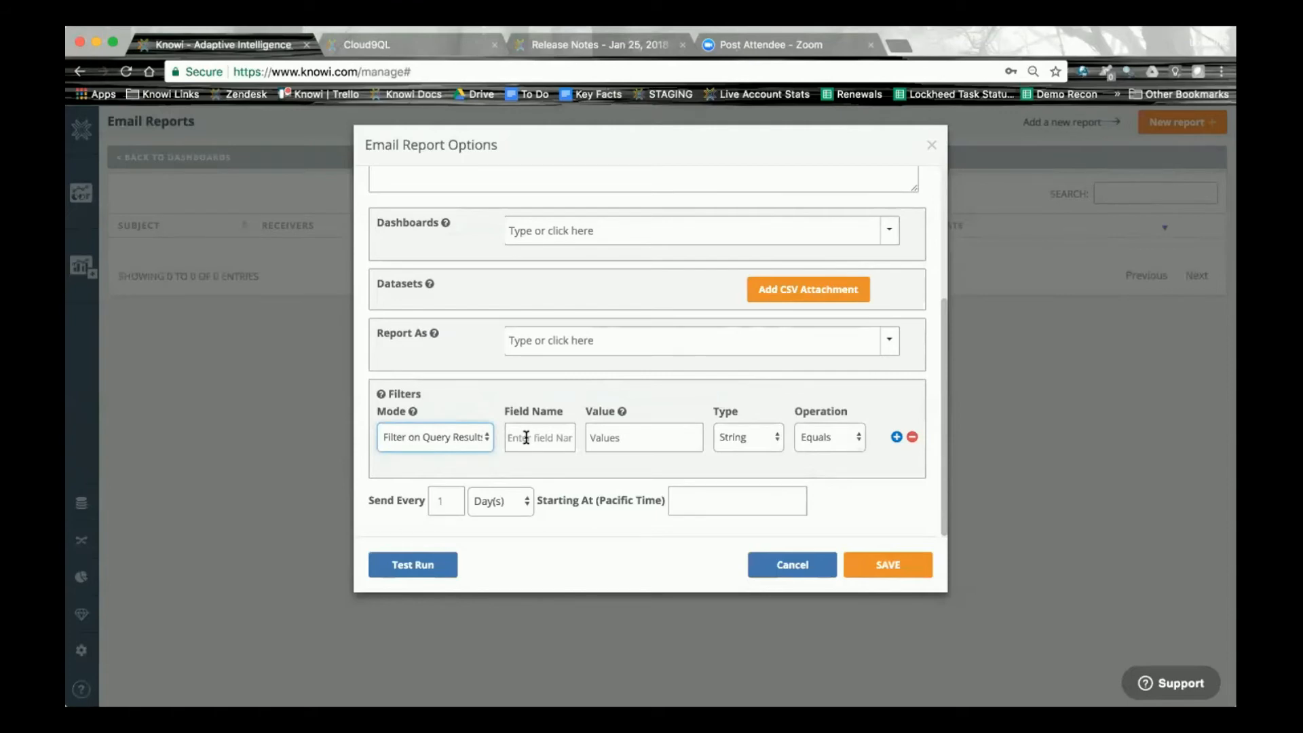
left_click(483, 427)
left_click(458, 422)
Set the report filter's field name to $sales_region$ with the value west, and close the report form without saving.
left_click_drag(556, 437, 511, 437)
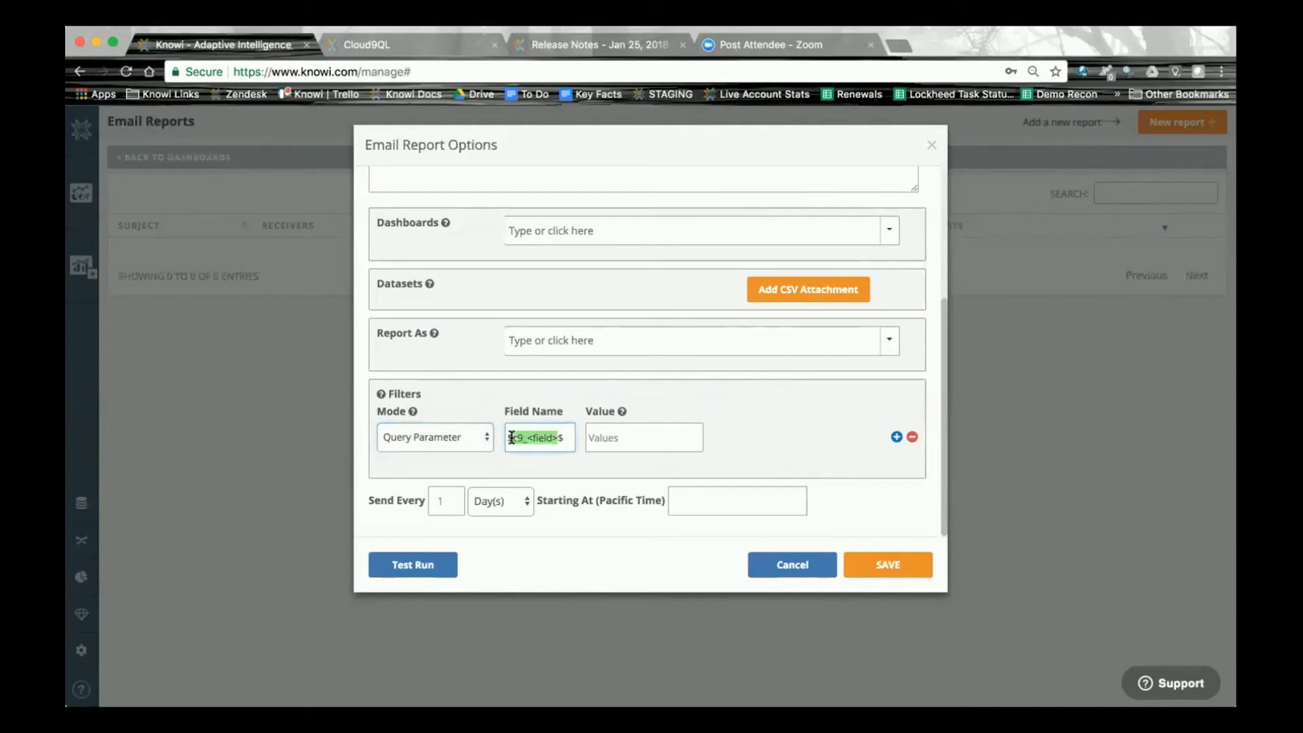
type("sales_region$")
left_click(657, 439)
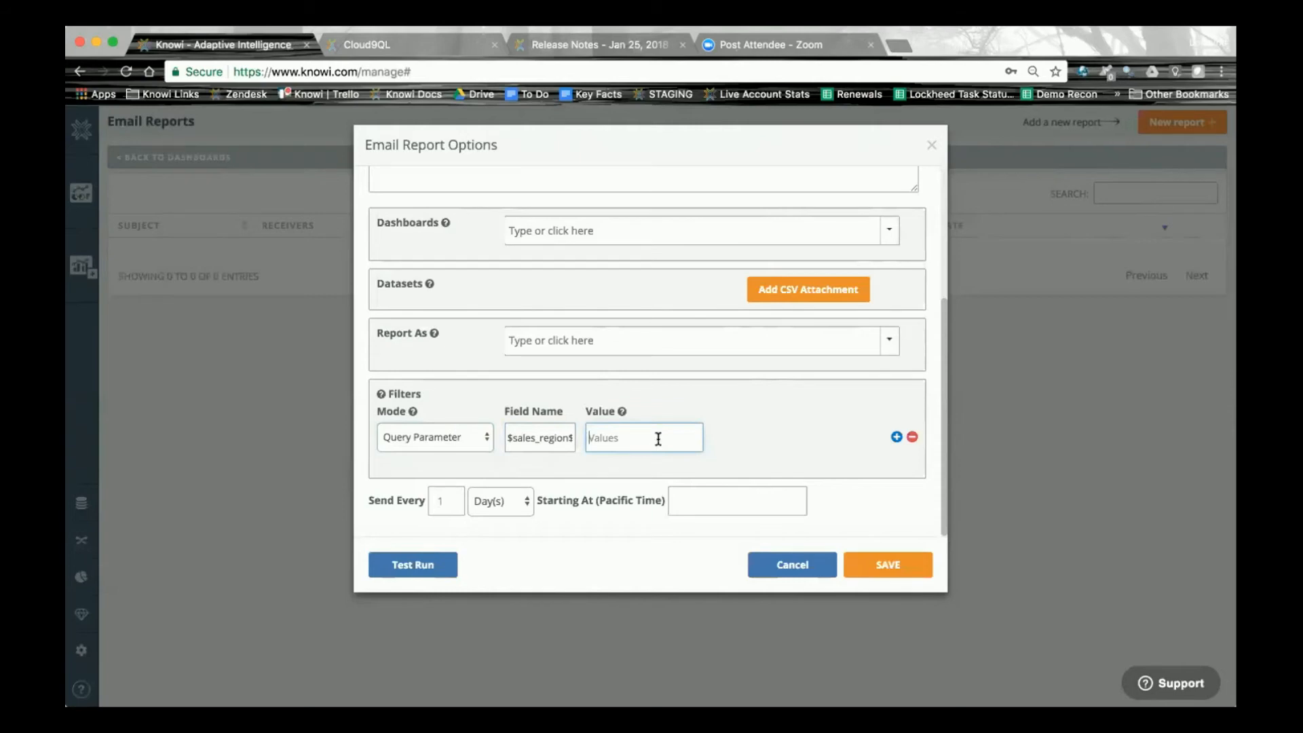
type("west")
left_click(928, 145)
Open the Training Dashboard and analyze its Airline Tweets 2015 (conditional format) widget.
left_click(81, 195)
left_click(139, 233)
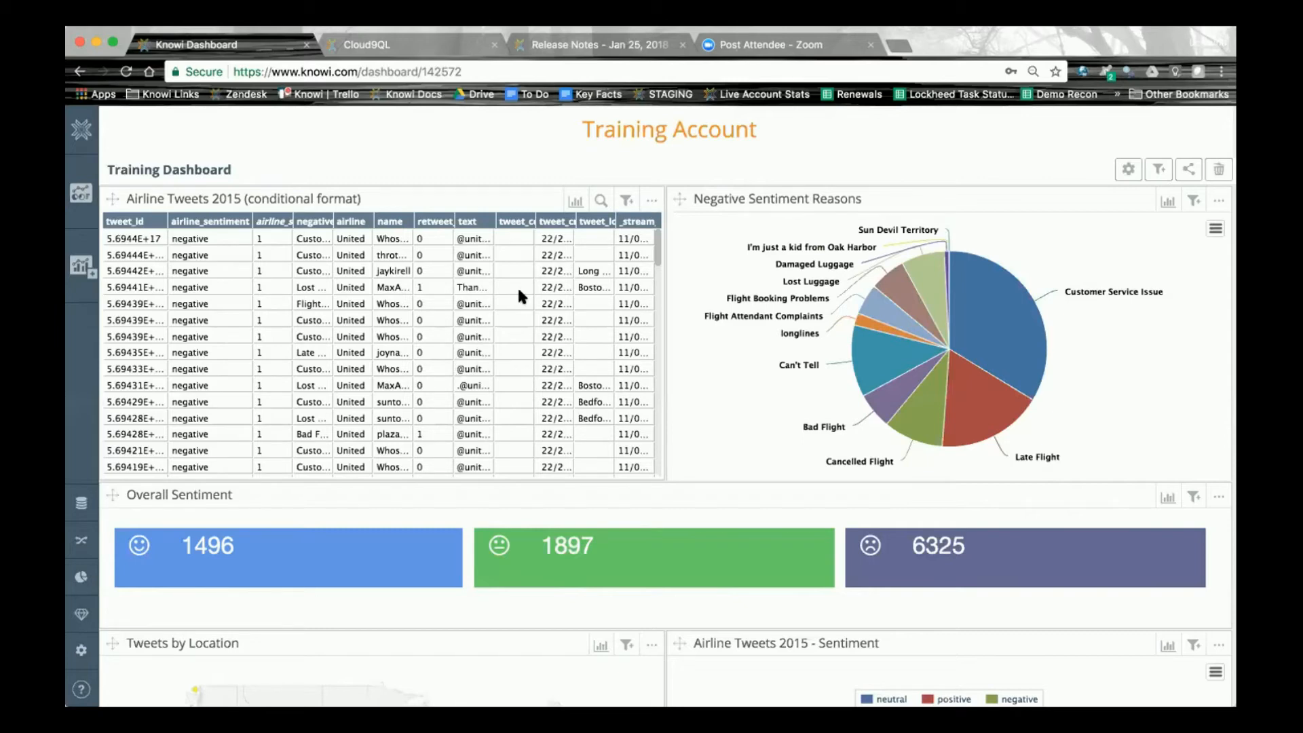
left_click(652, 201)
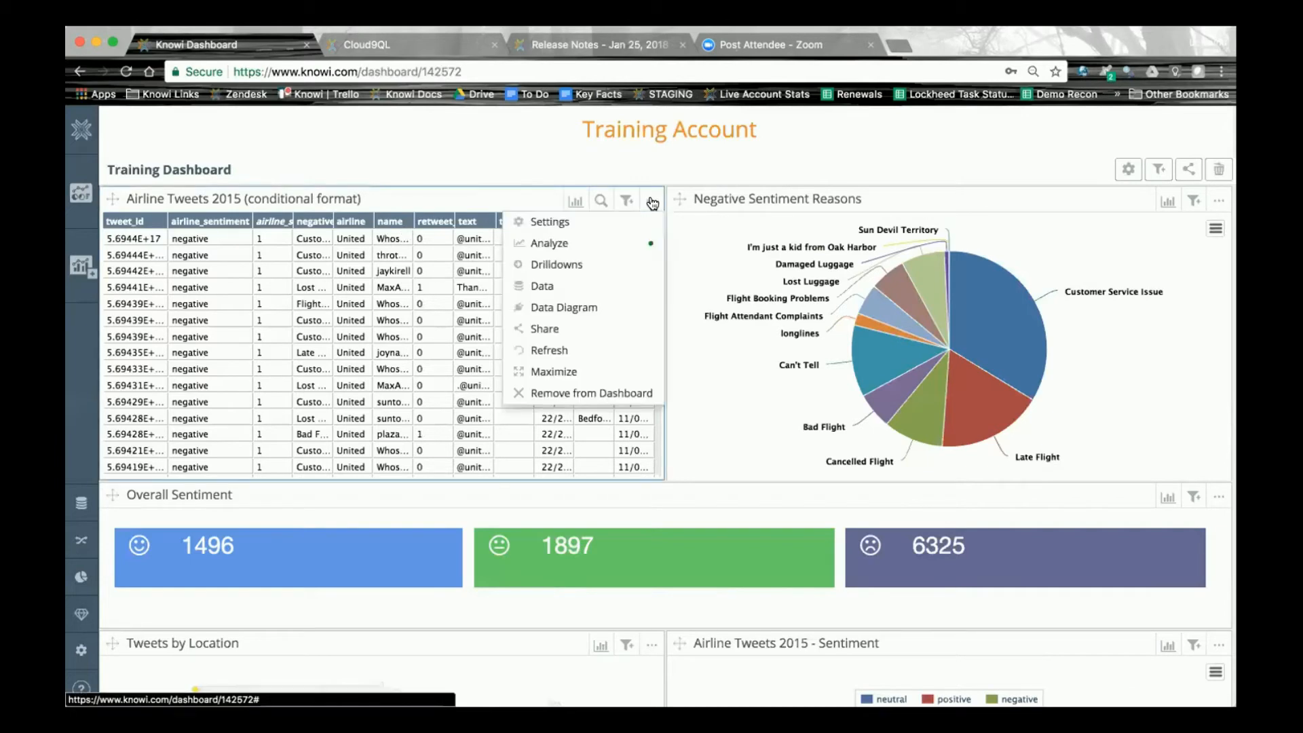
left_click(544, 243)
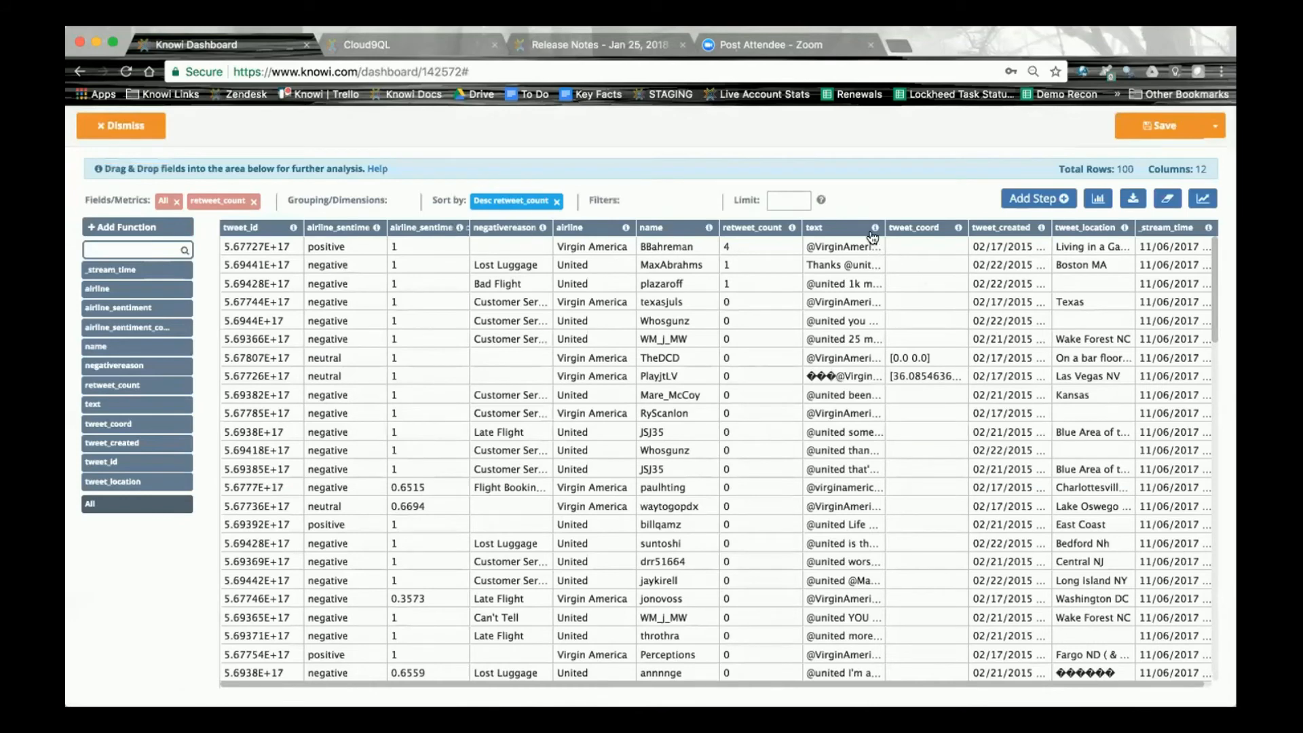
Examine the column statistics for retweet_count and airline_sentiment_confidence, closing each summary.
left_click(791, 229)
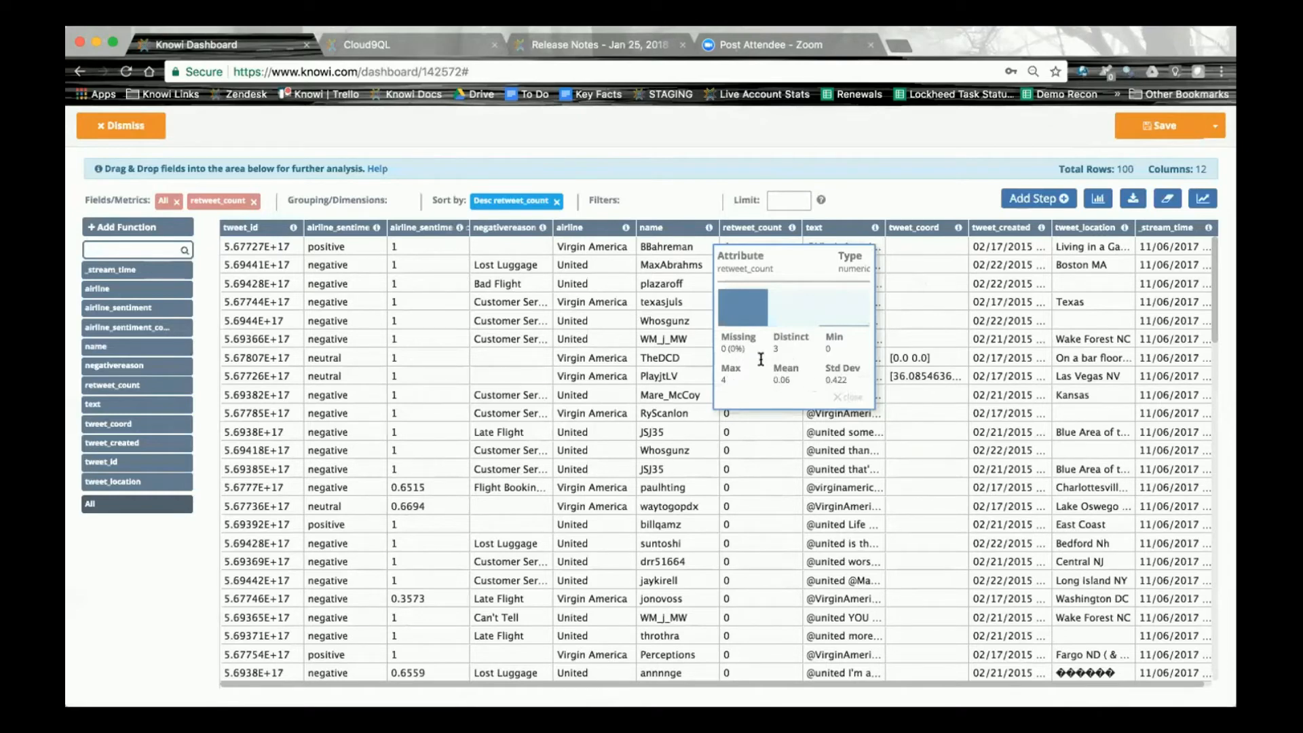
left_click(840, 397)
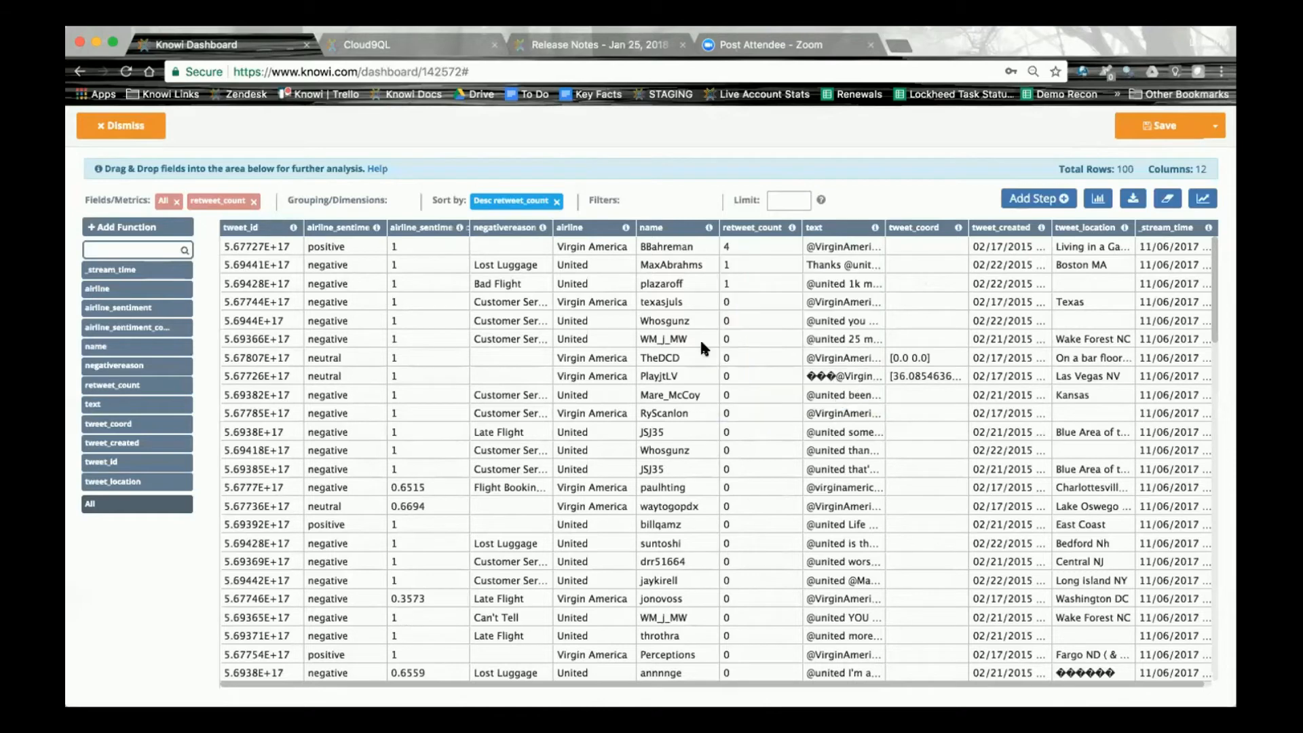
left_click(459, 227)
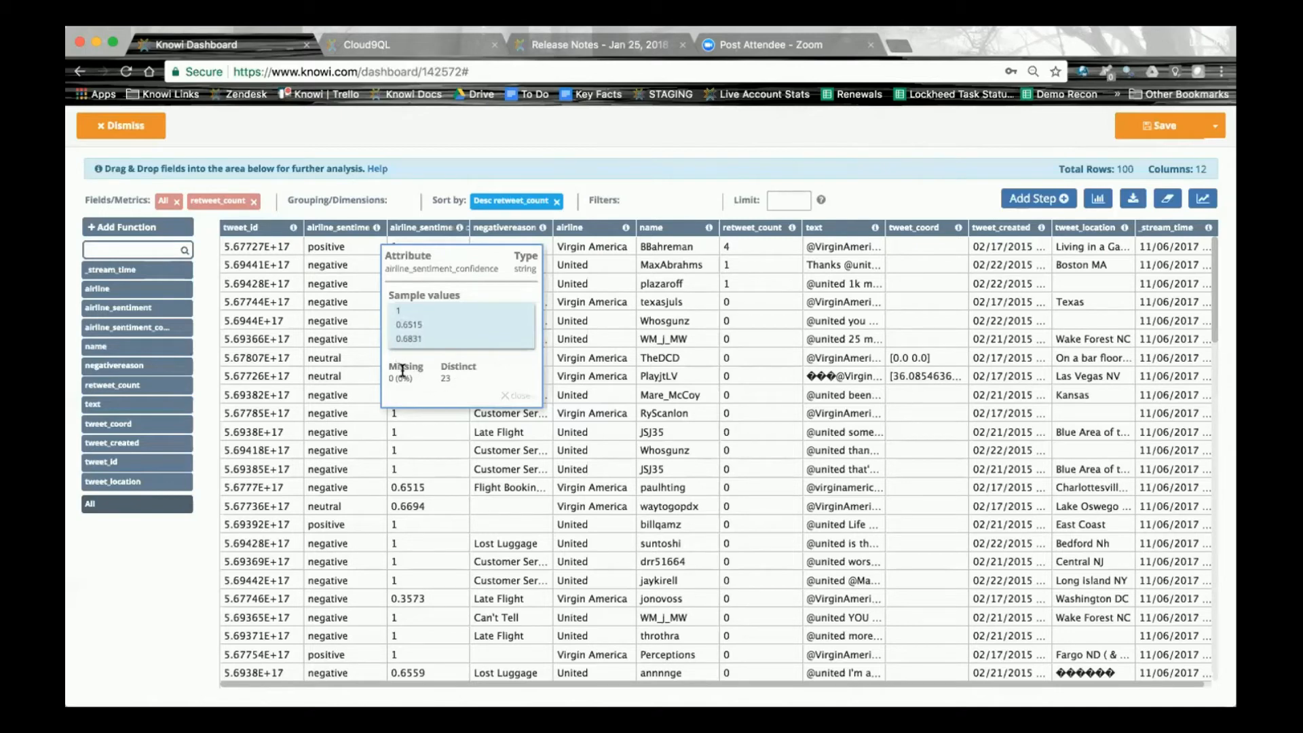
left_click(502, 397)
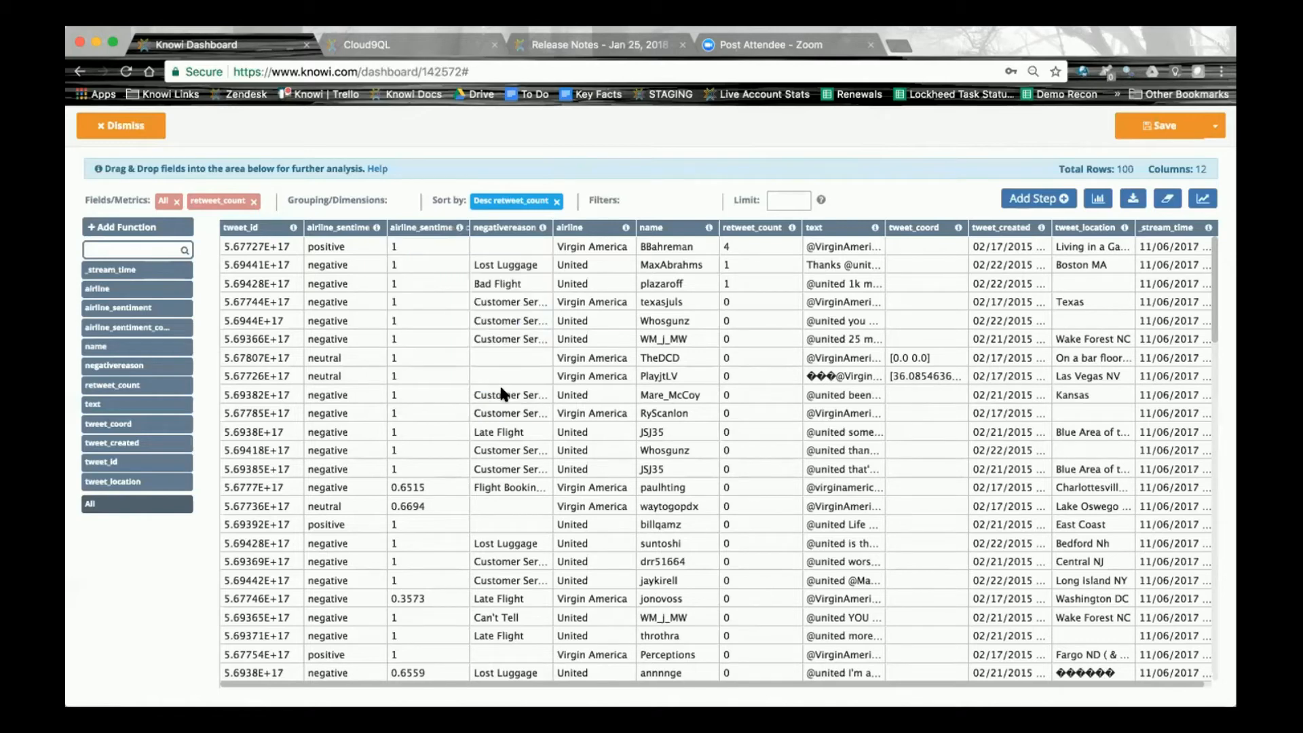
Open the widget's visualization settings and review its data grid options, including row colors, cell padding, grouping and aggregation.
left_click(1202, 201)
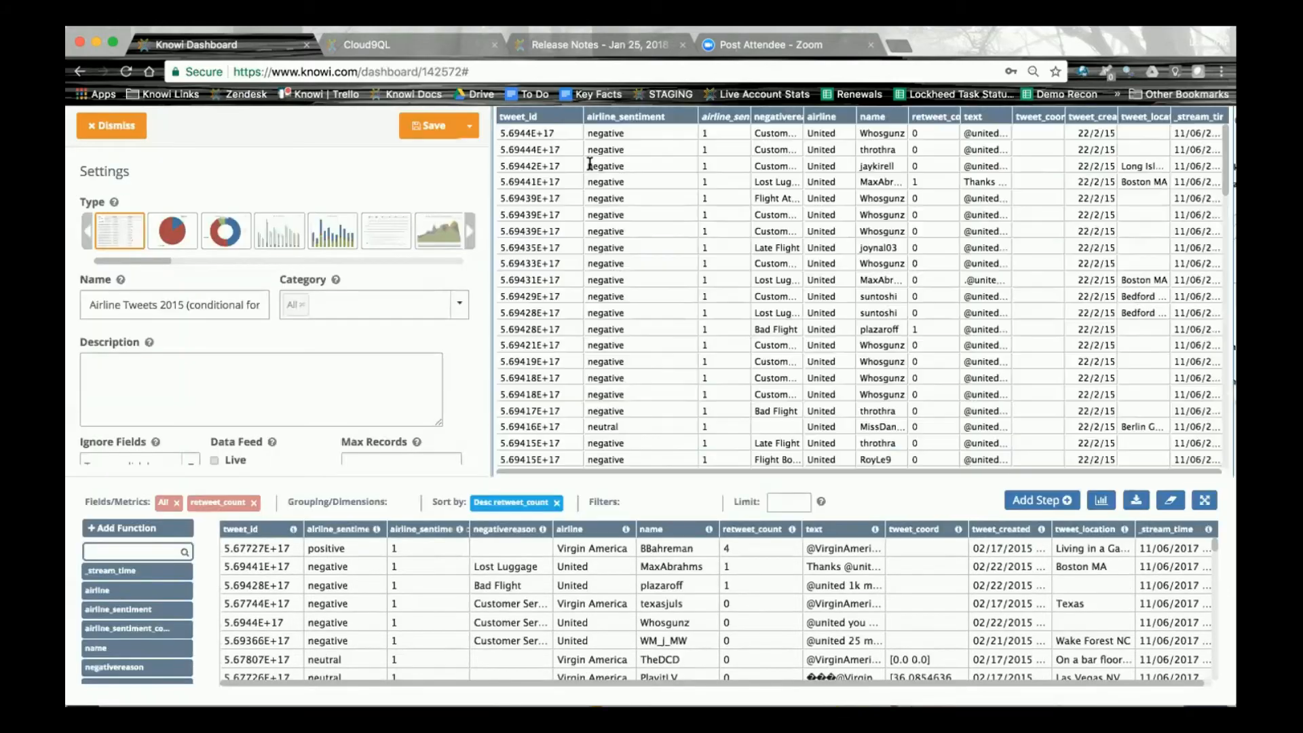
scroll(465, 375, "down", 10)
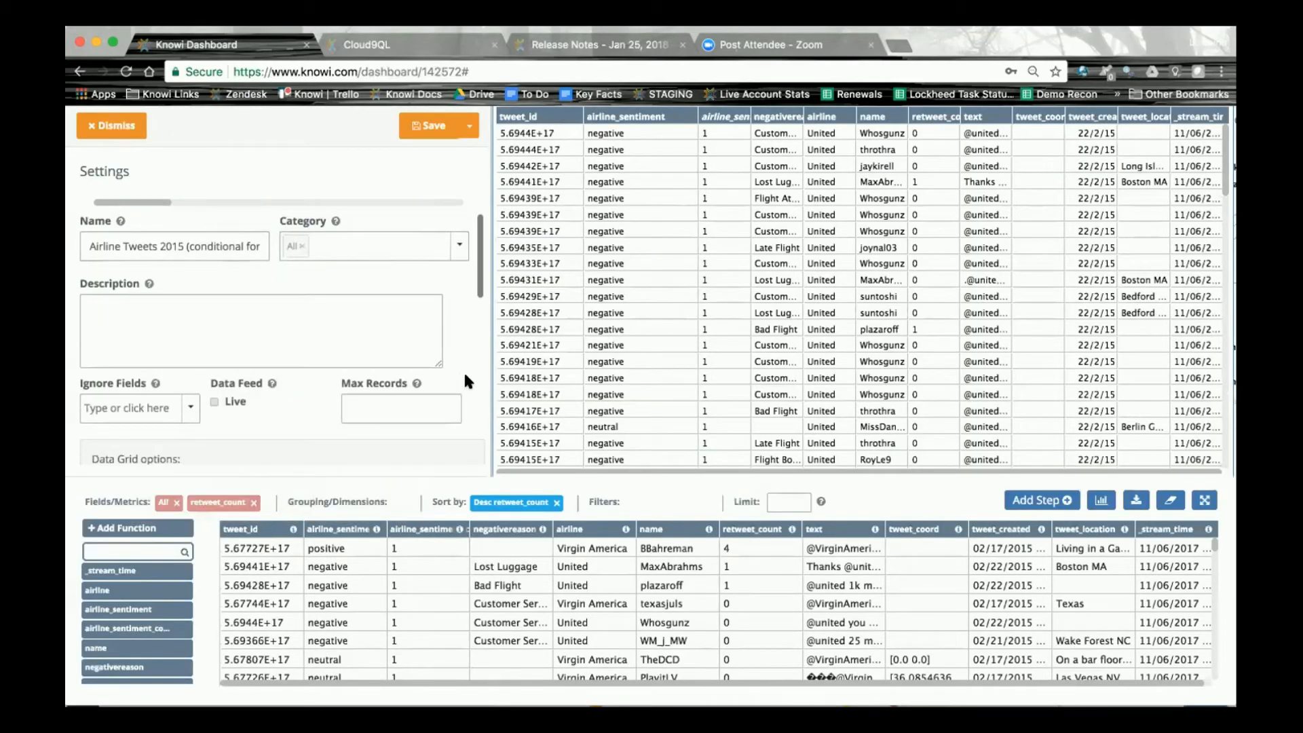
scroll(465, 378, "down", 3)
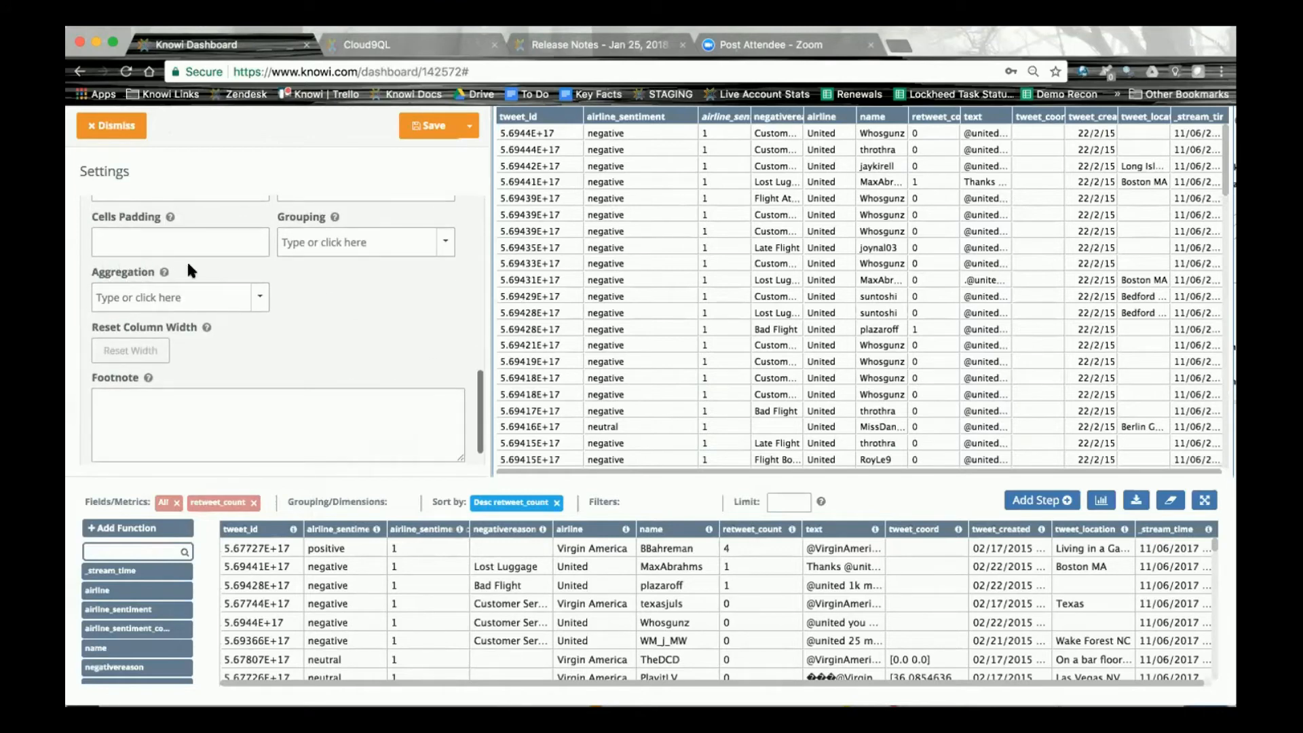
scroll(362, 304, "up", 3)
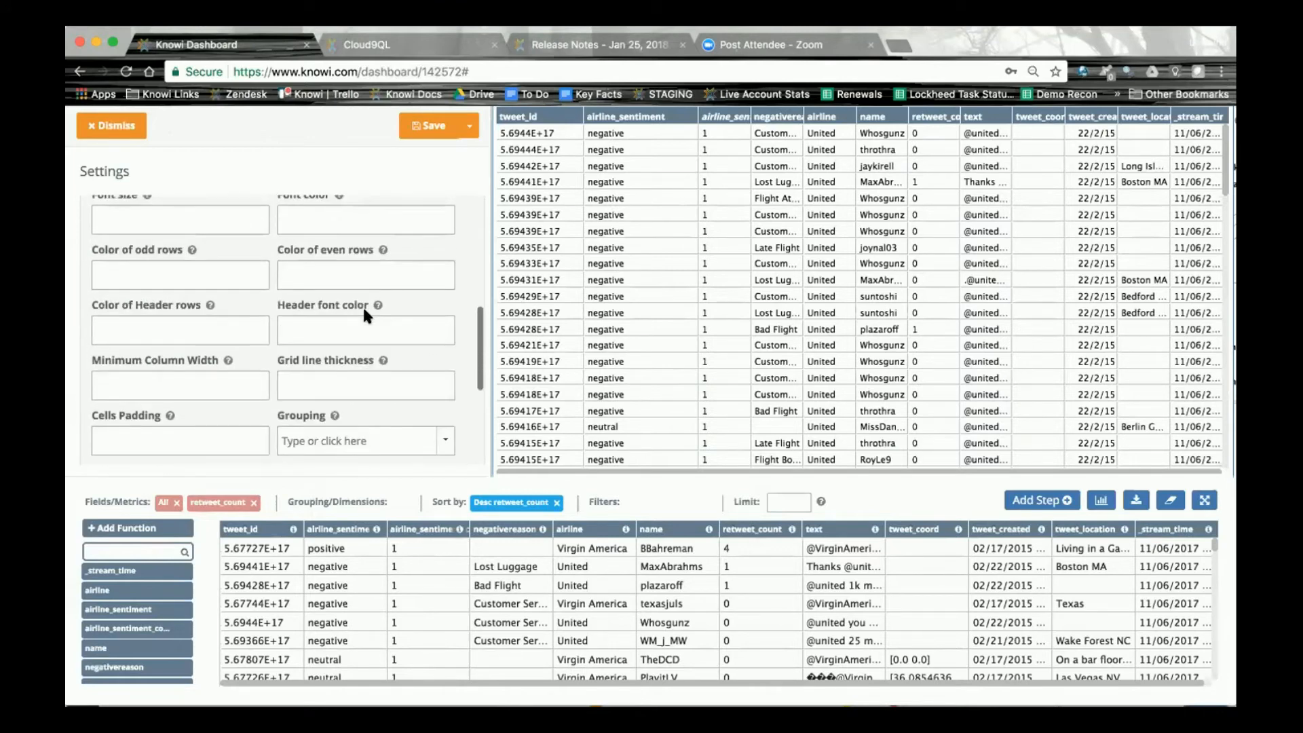
scroll(362, 304, "down", 3)
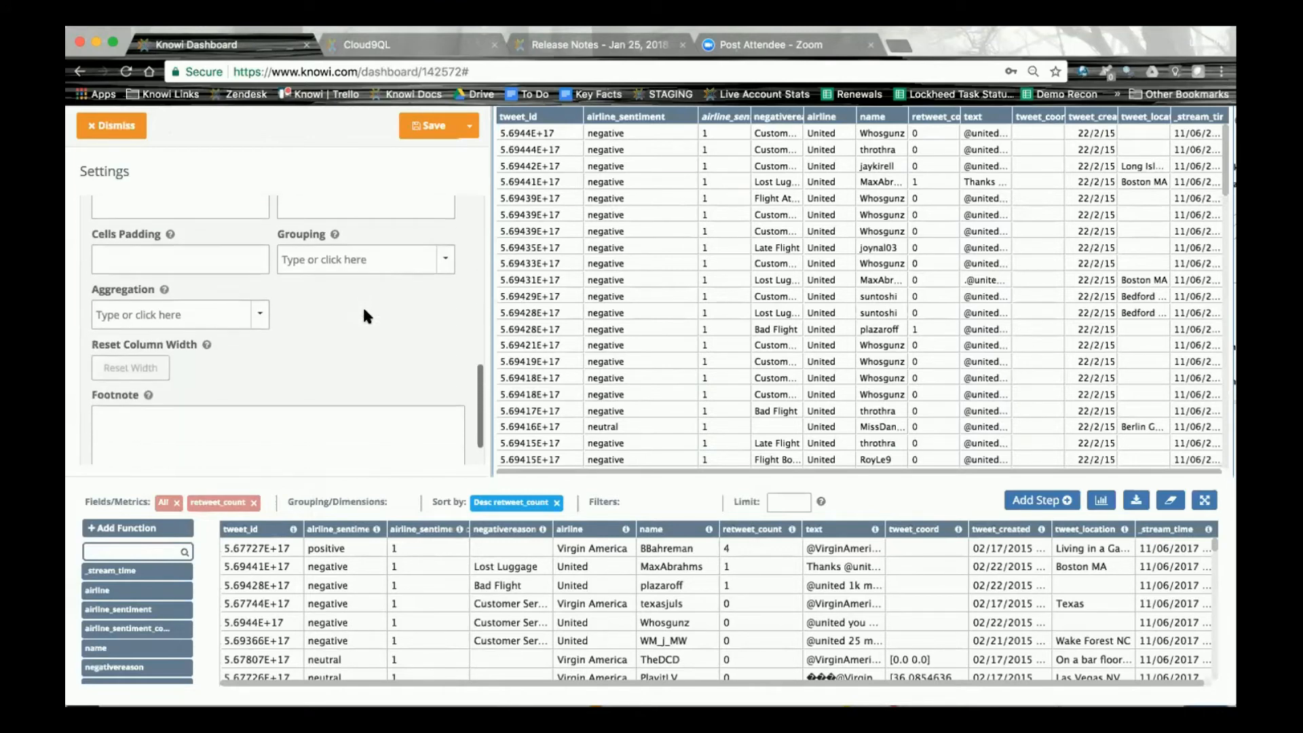
Add a Count aggregation on tweet_id, return to the dashboard and view the last rows of the Airline Tweets grid.
left_click(258, 314)
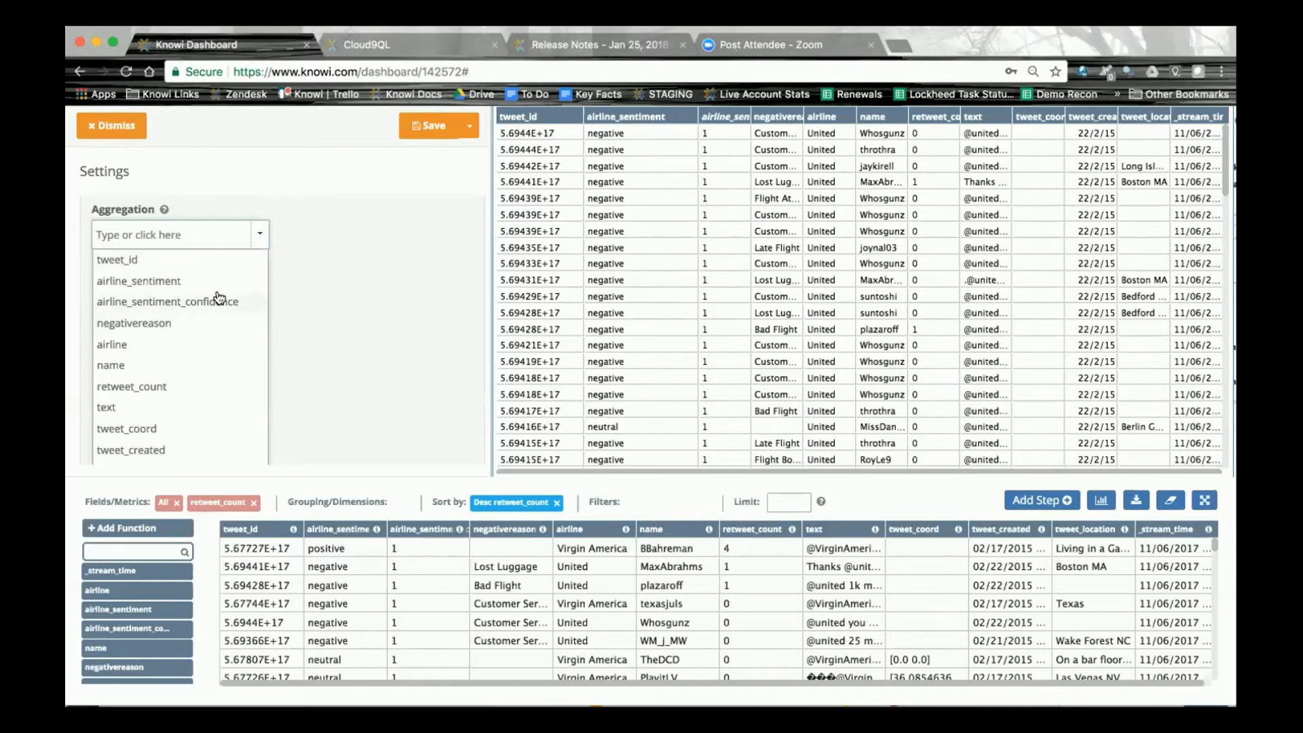
left_click(122, 259)
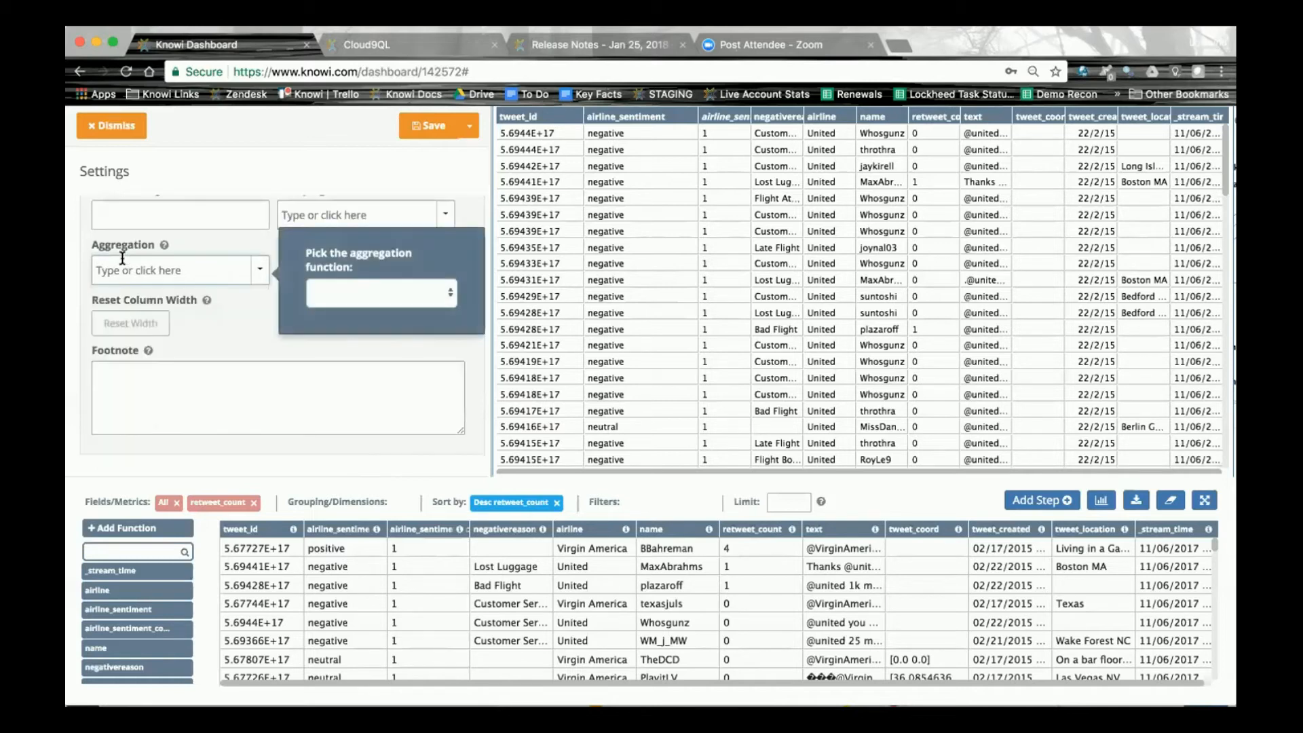
left_click(450, 298)
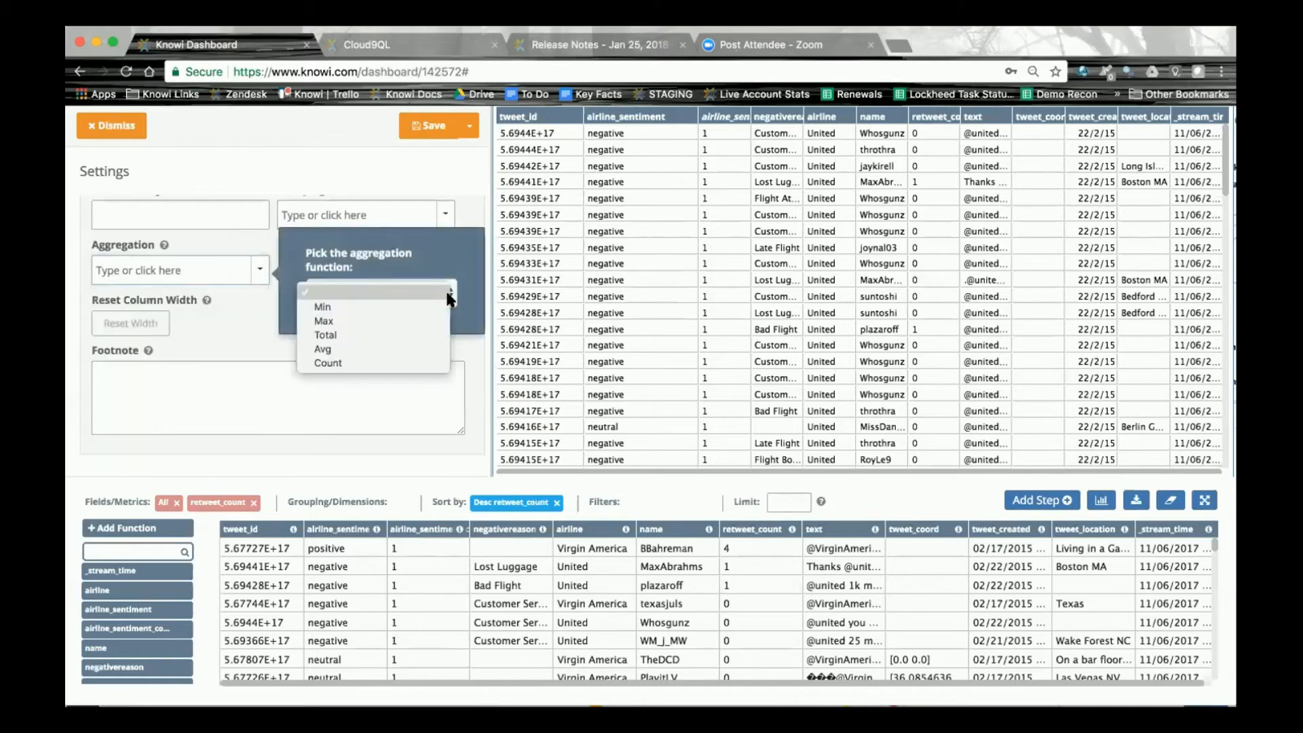
left_click(339, 359)
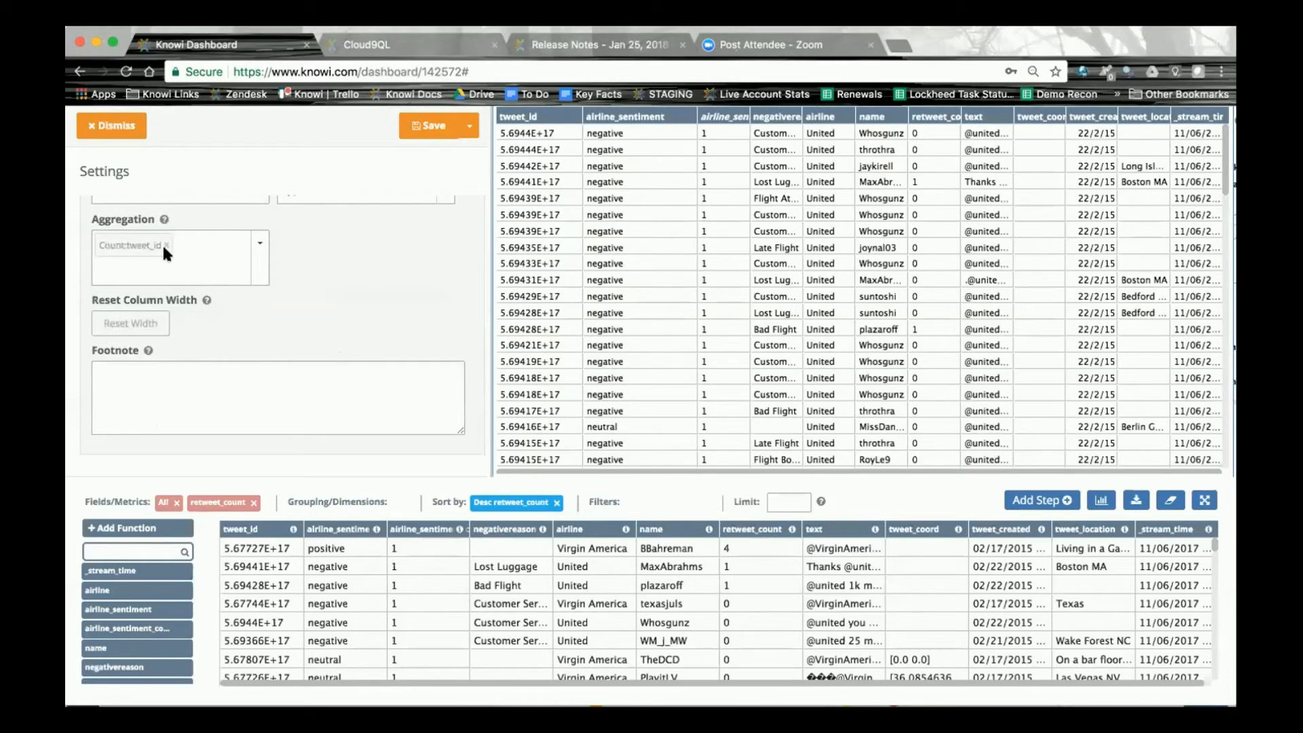
left_click(129, 129)
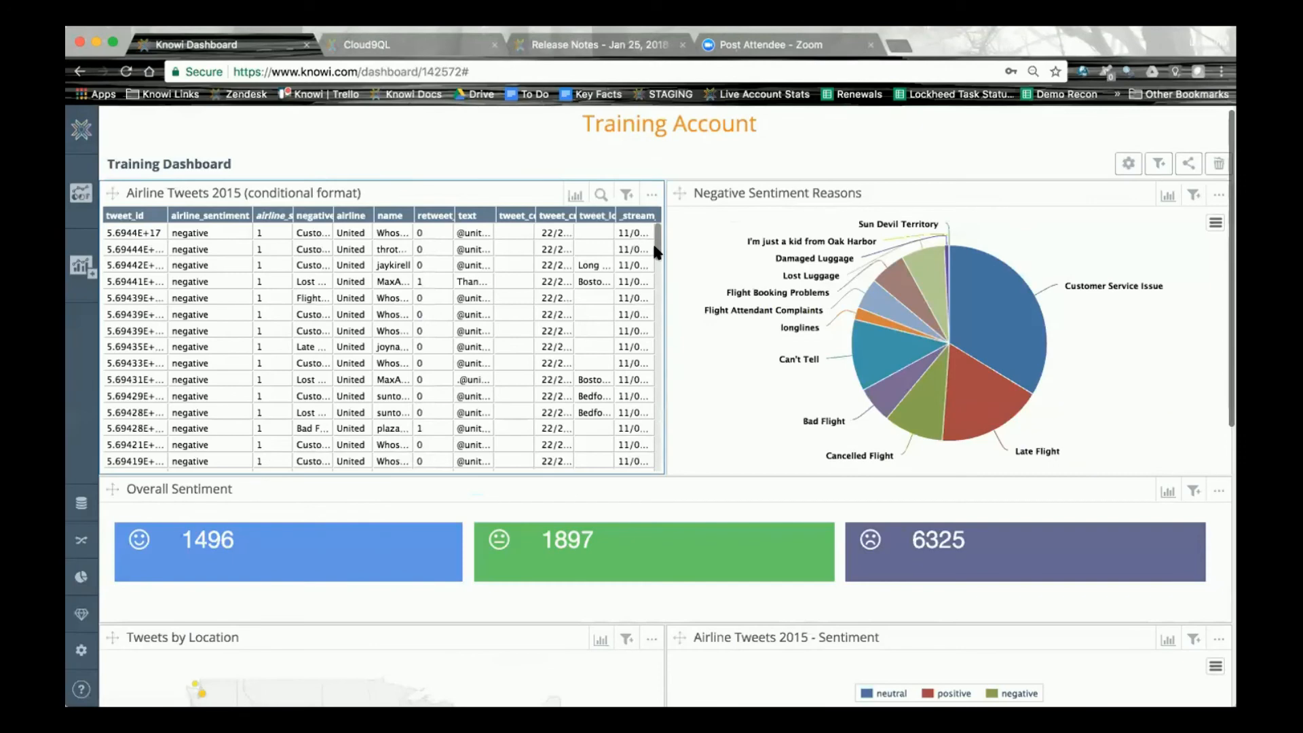
left_click_drag(653, 241, 654, 470)
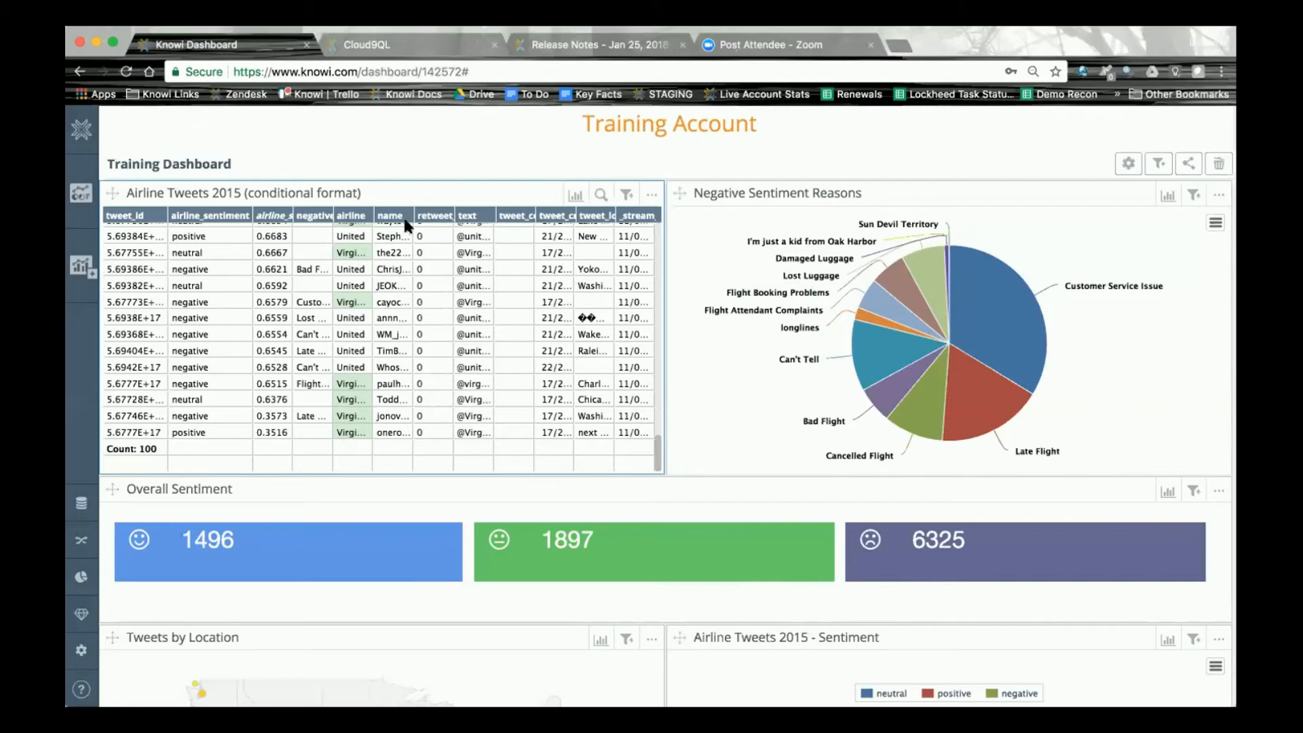
Review the date formats and format types available for the tweet_created column, and cancel without changes.
left_click(566, 217)
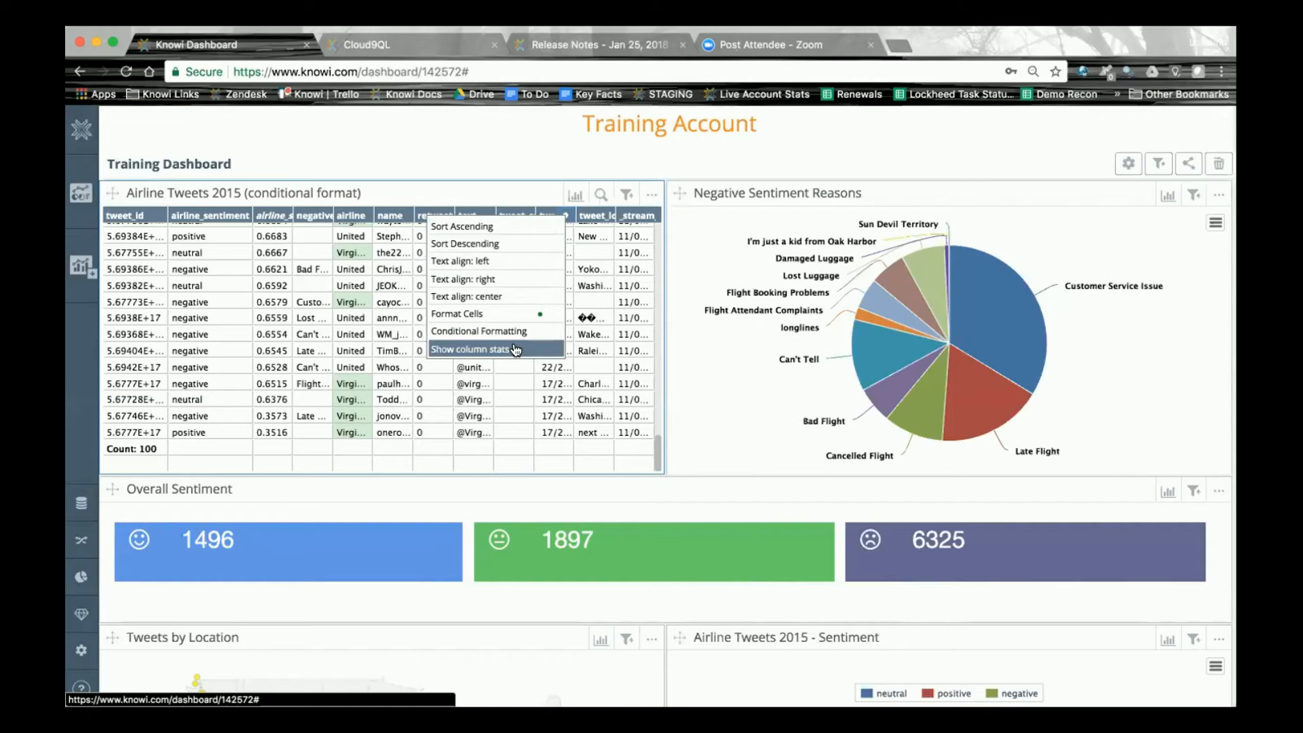
left_click(489, 314)
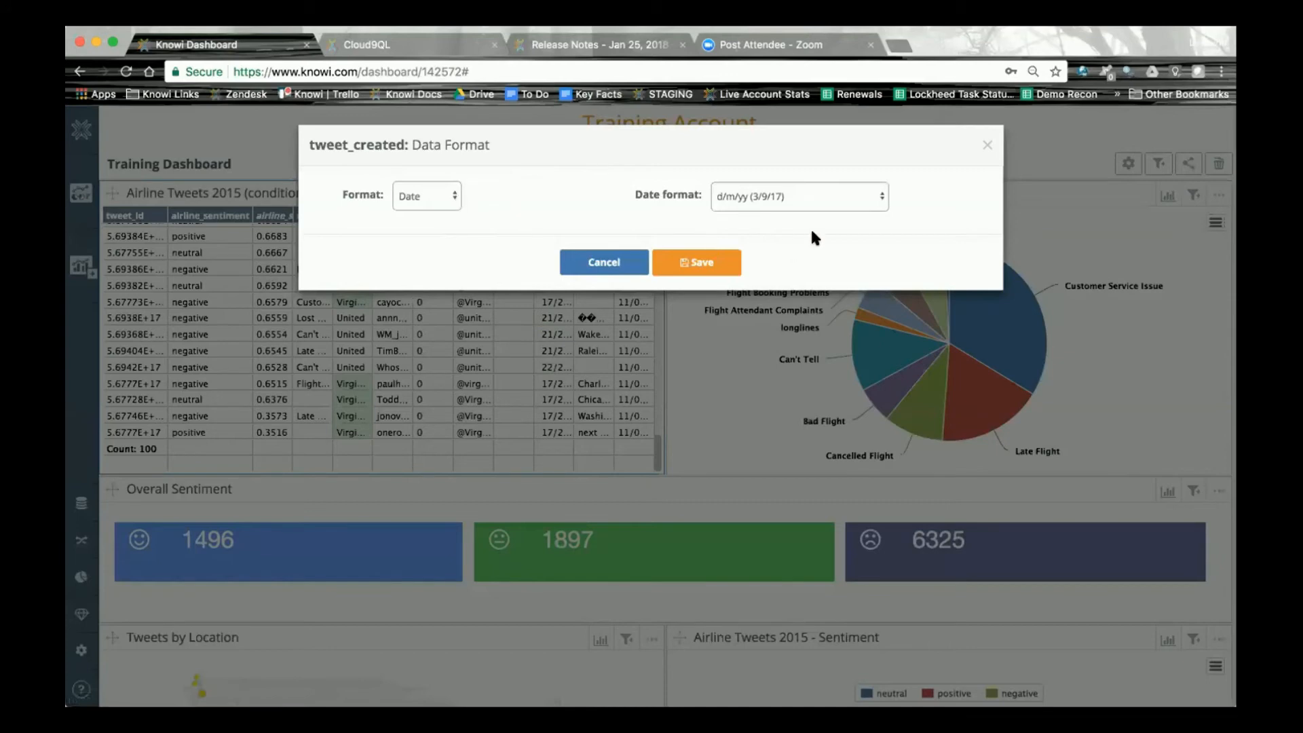
left_click(876, 194)
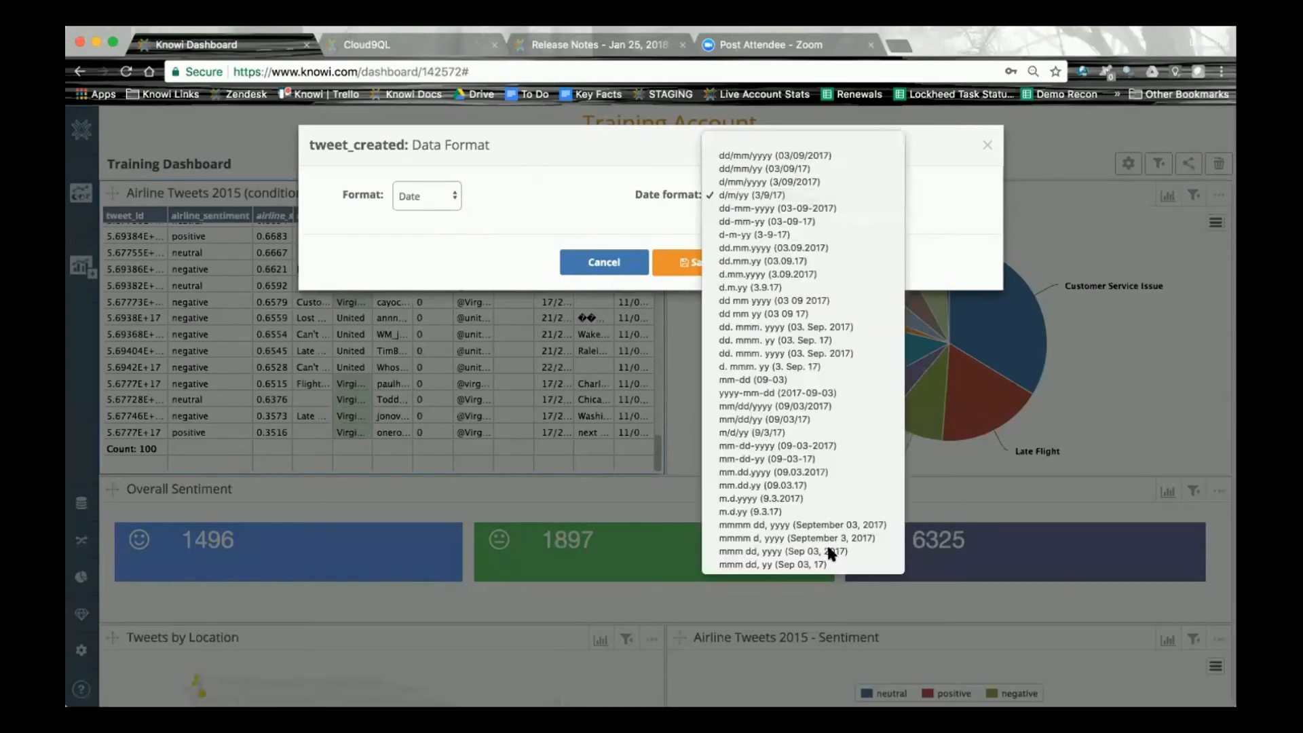
left_click(799, 193)
left_click(452, 201)
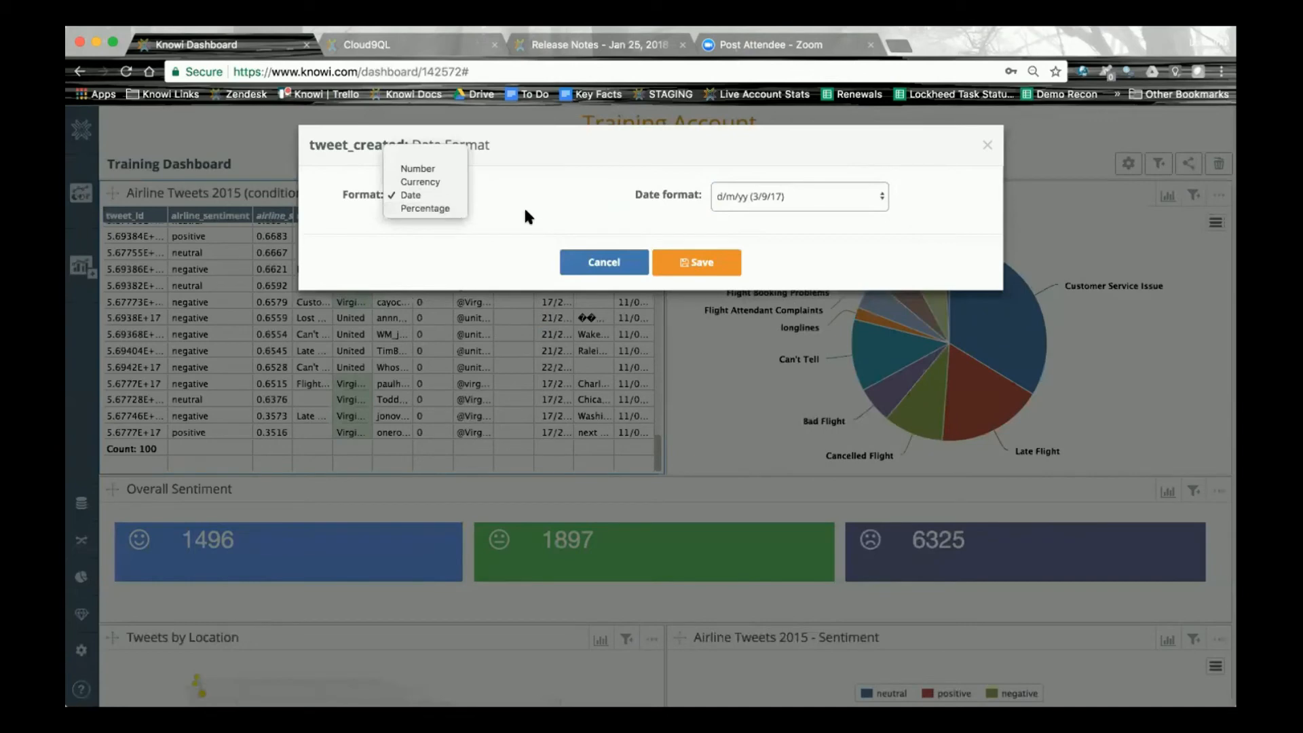
left_click(600, 271)
left_click(601, 270)
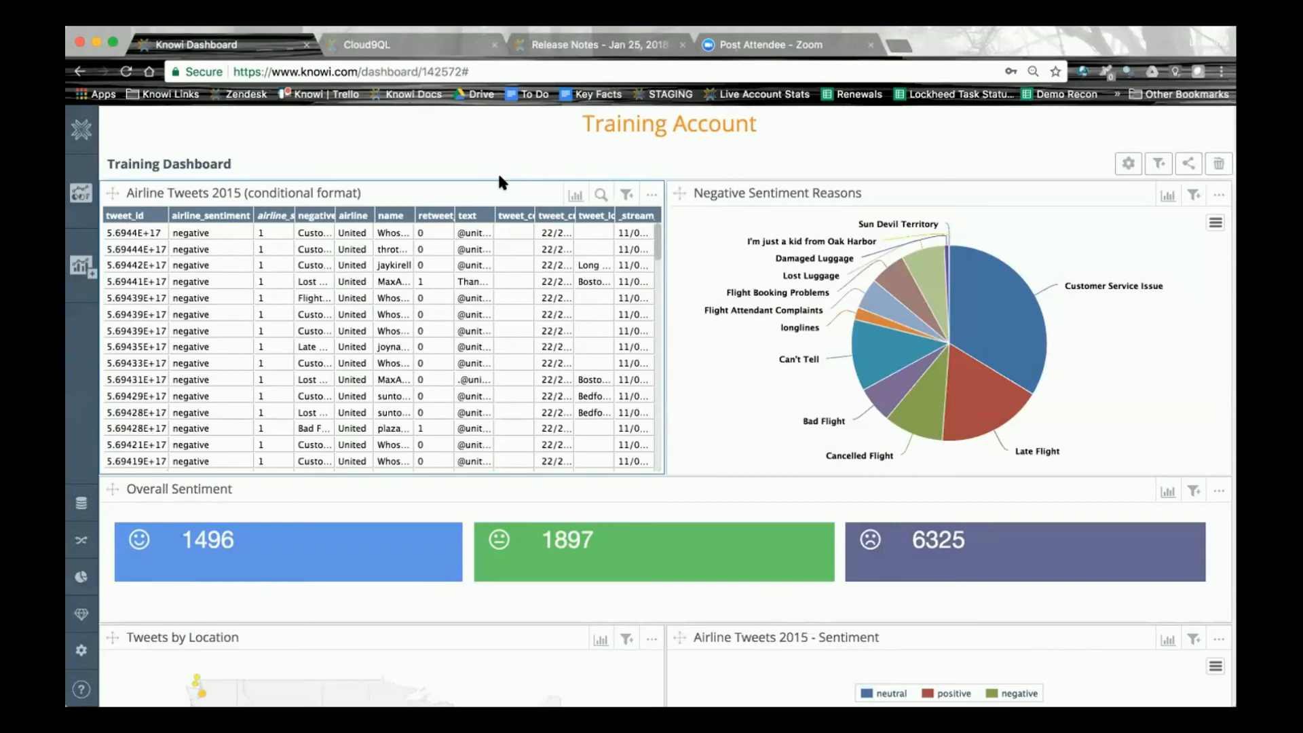
Maximize the Airline Tweets 2015 (conditional format) widget and narrow its tweet_id column.
left_click(653, 199)
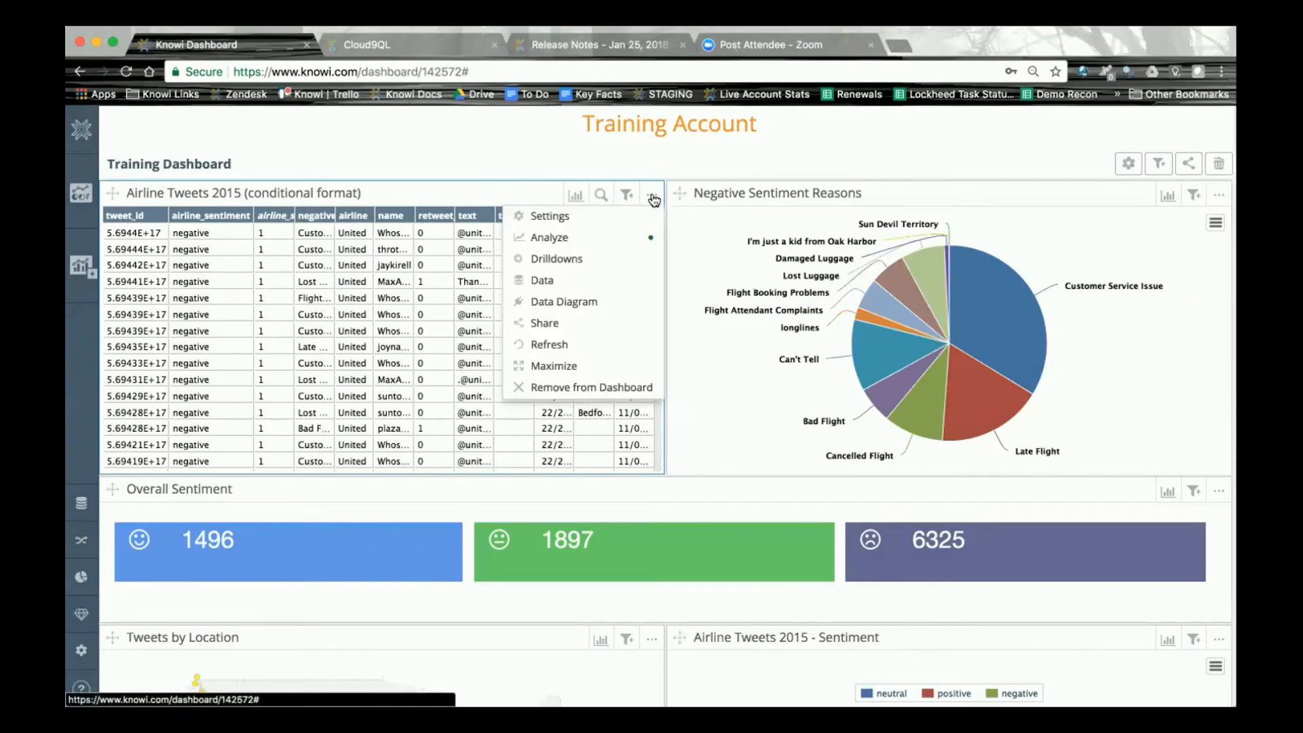
left_click(553, 383)
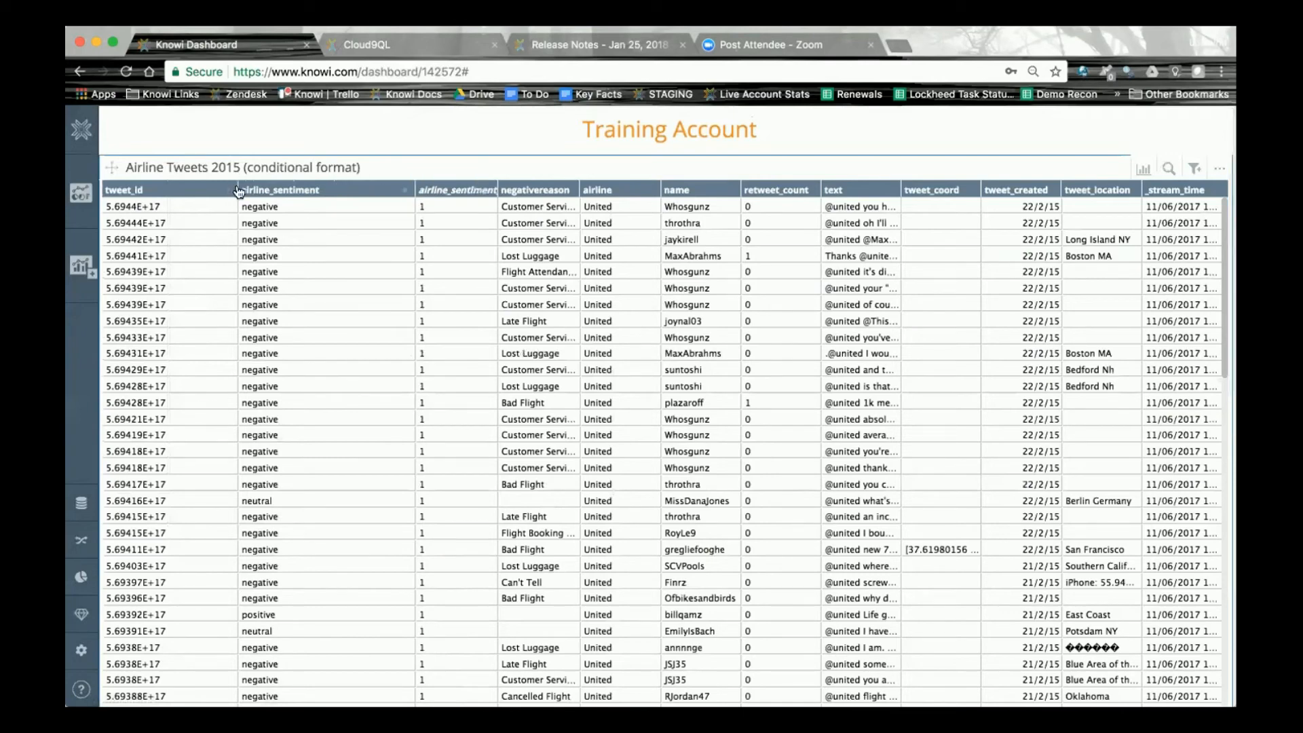
left_click_drag(232, 189, 177, 195)
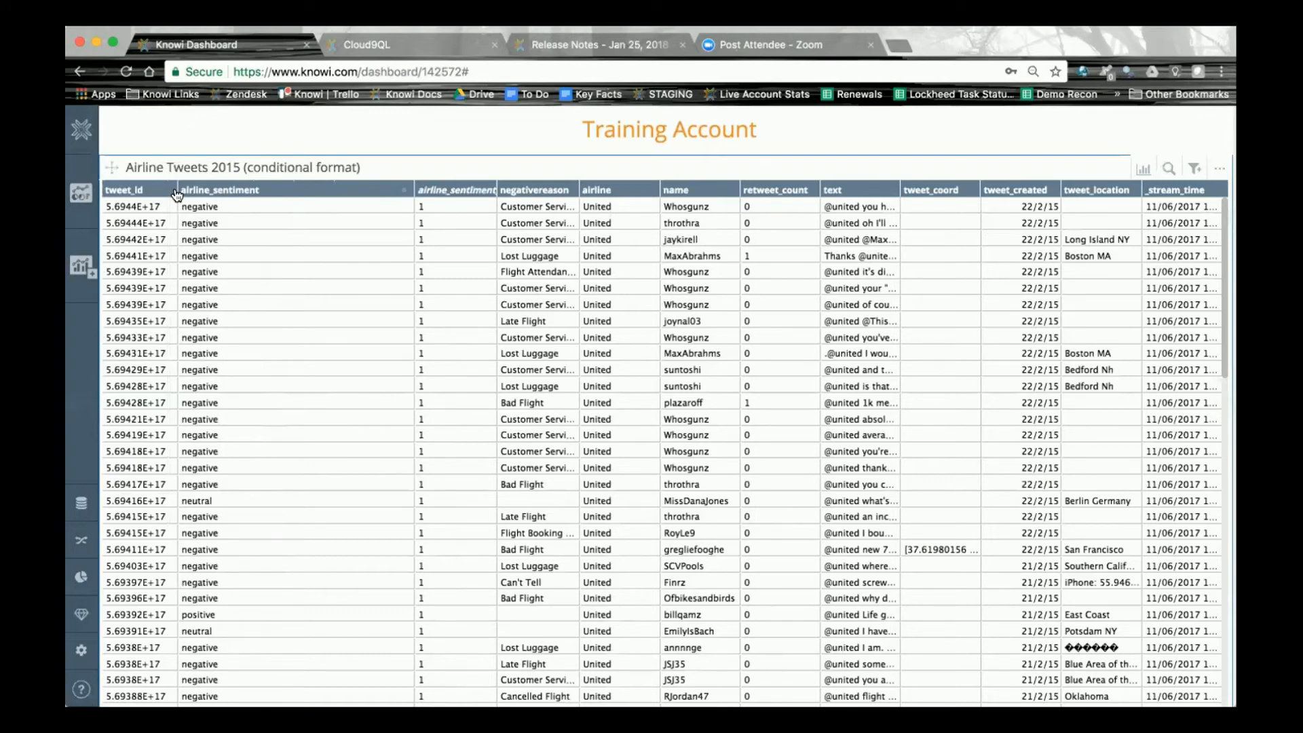
Review the conditional formatting conditions offered for the airline_sentiment column, and cancel without adding a rule.
left_click(403, 191)
left_click(343, 302)
left_click(508, 213)
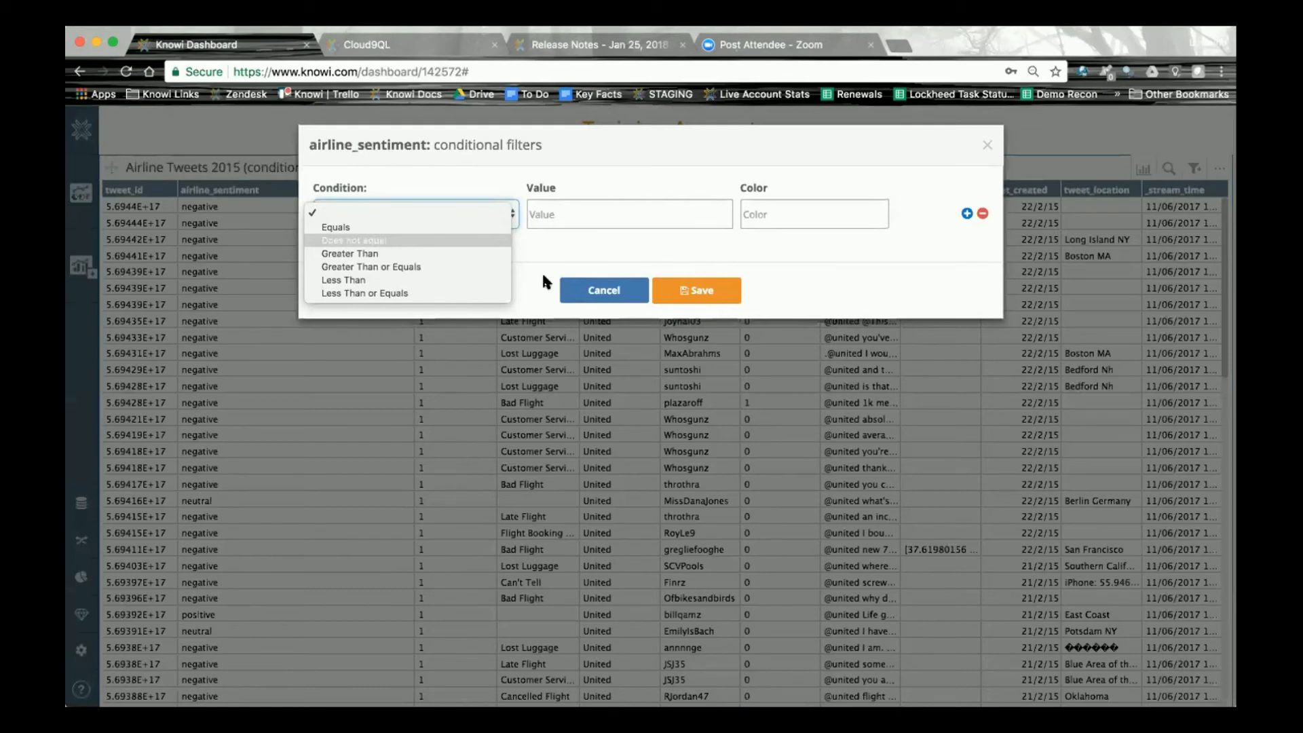
left_click(609, 294)
left_click(609, 293)
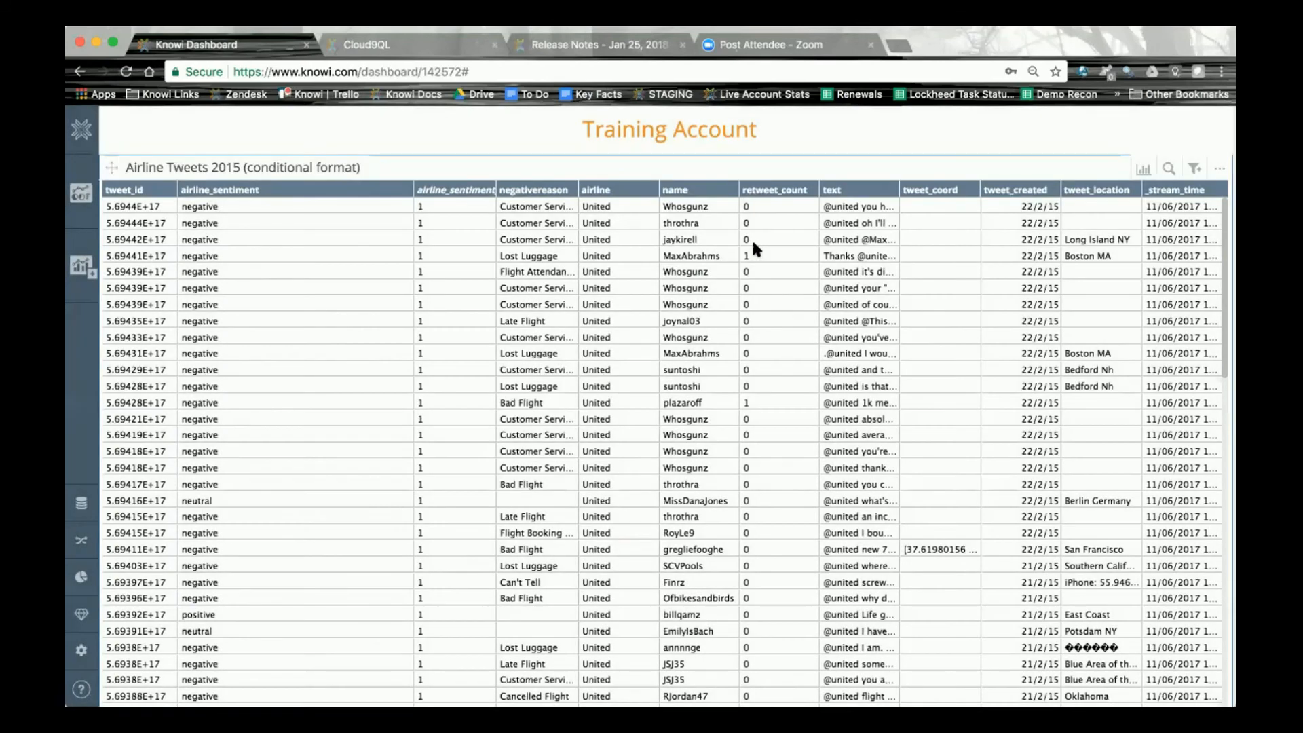
Add a conditional formatting rule to retweet_count that colors cells #00FFFF when the value does not equal 1.
left_click(809, 192)
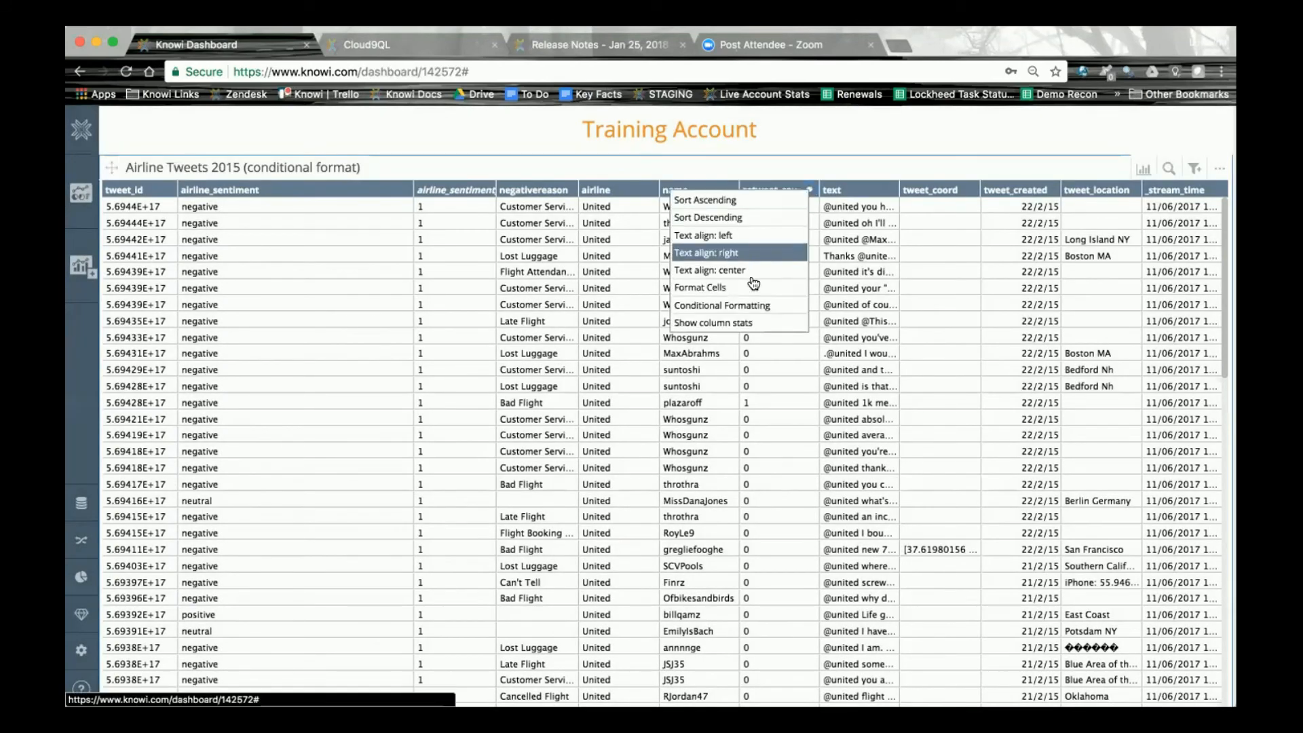
left_click(752, 305)
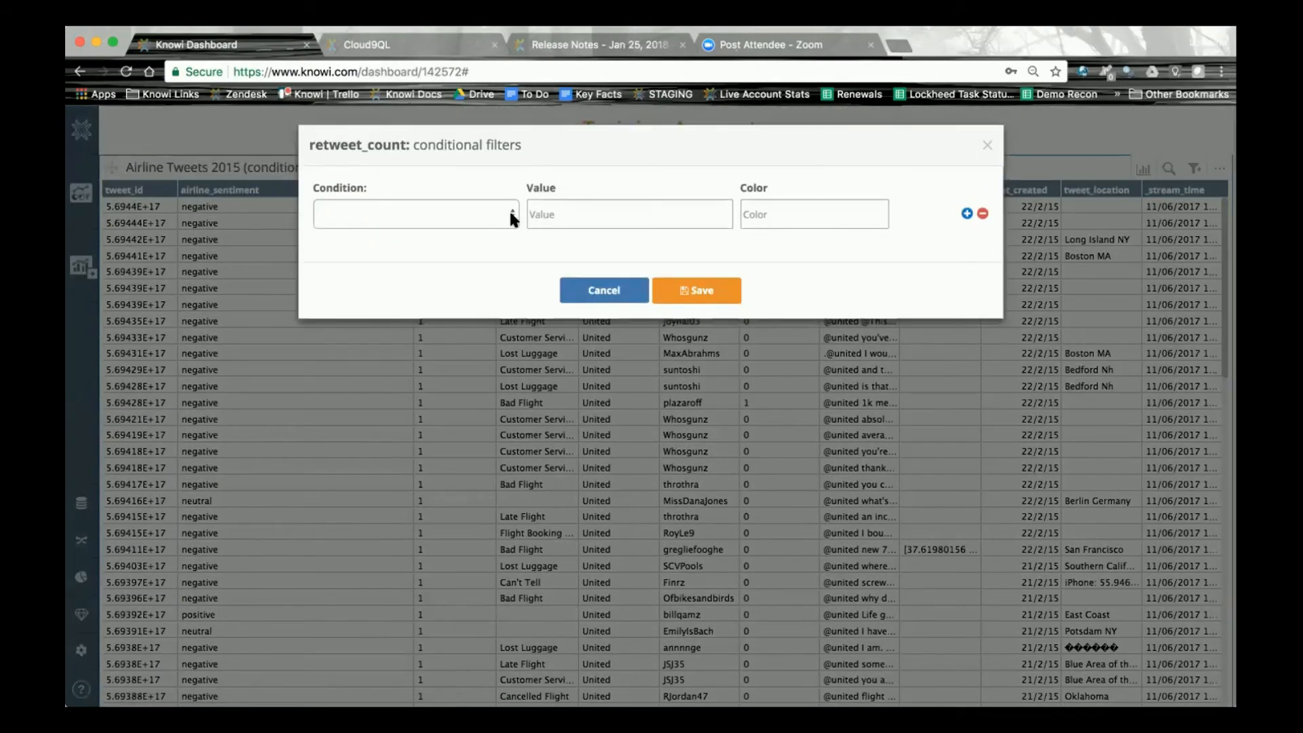
left_click(508, 210)
left_click(438, 239)
left_click(539, 214)
type("1")
left_click(814, 214)
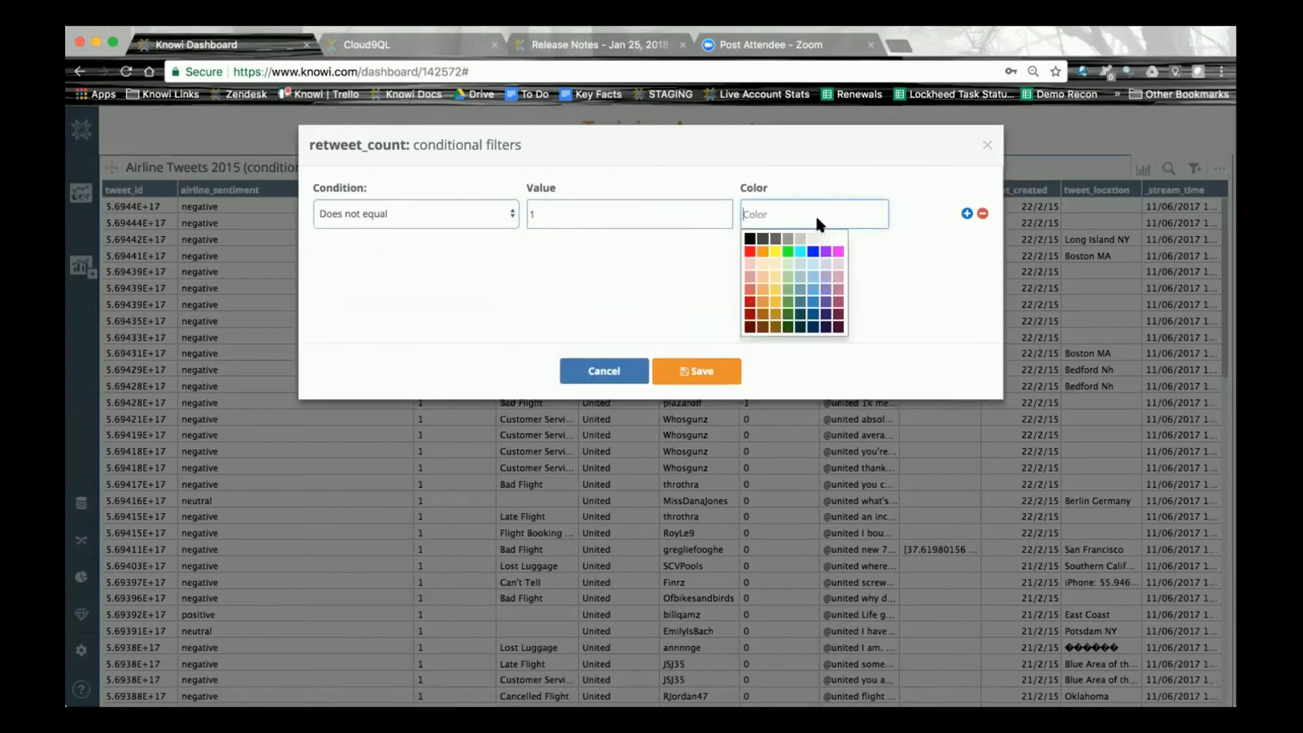
left_click(800, 253)
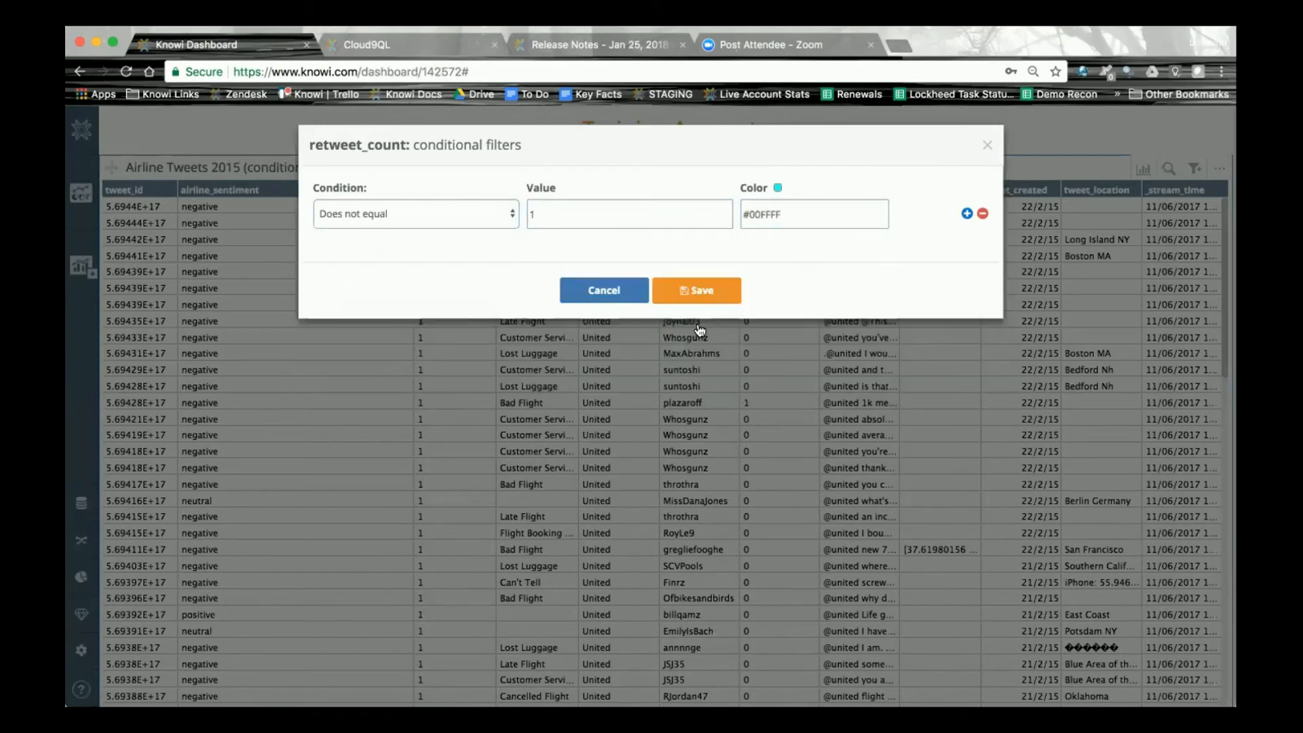
left_click(692, 291)
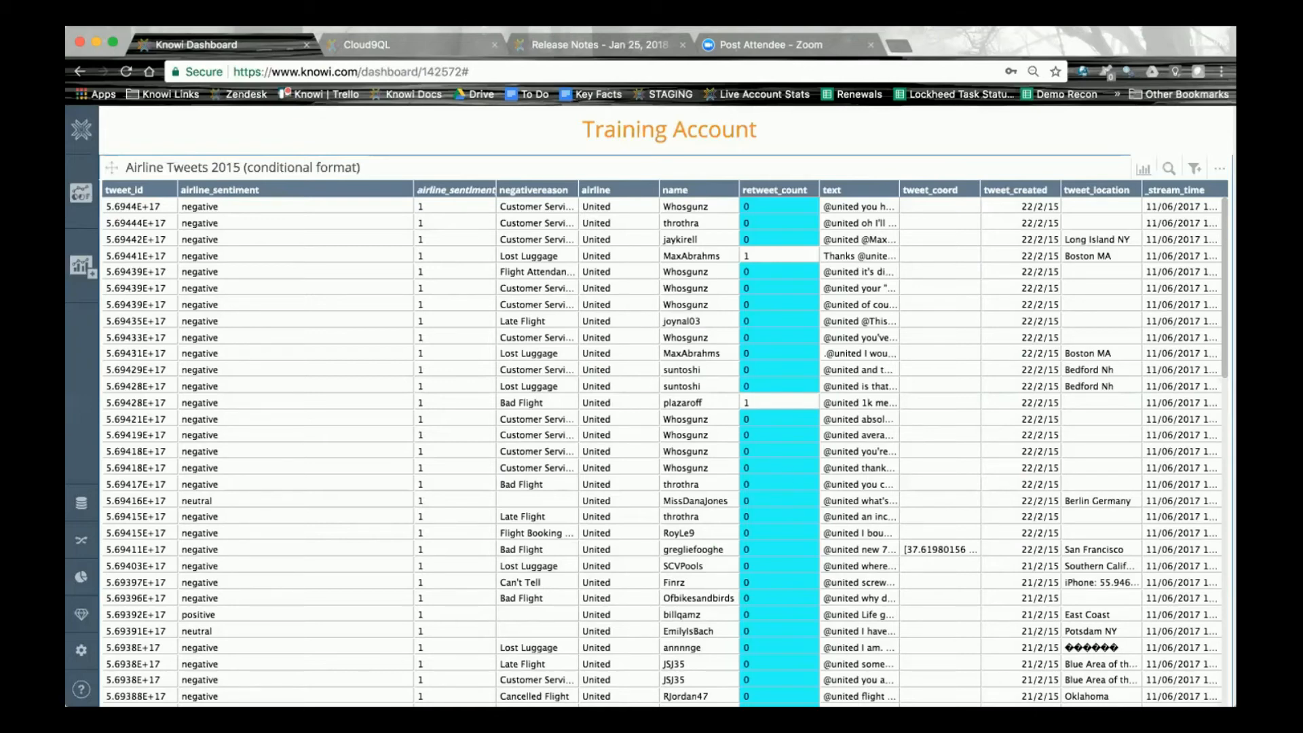
Restore the maximized widget to its dashboard size and open it for analysis.
left_click(1219, 169)
left_click(1120, 340)
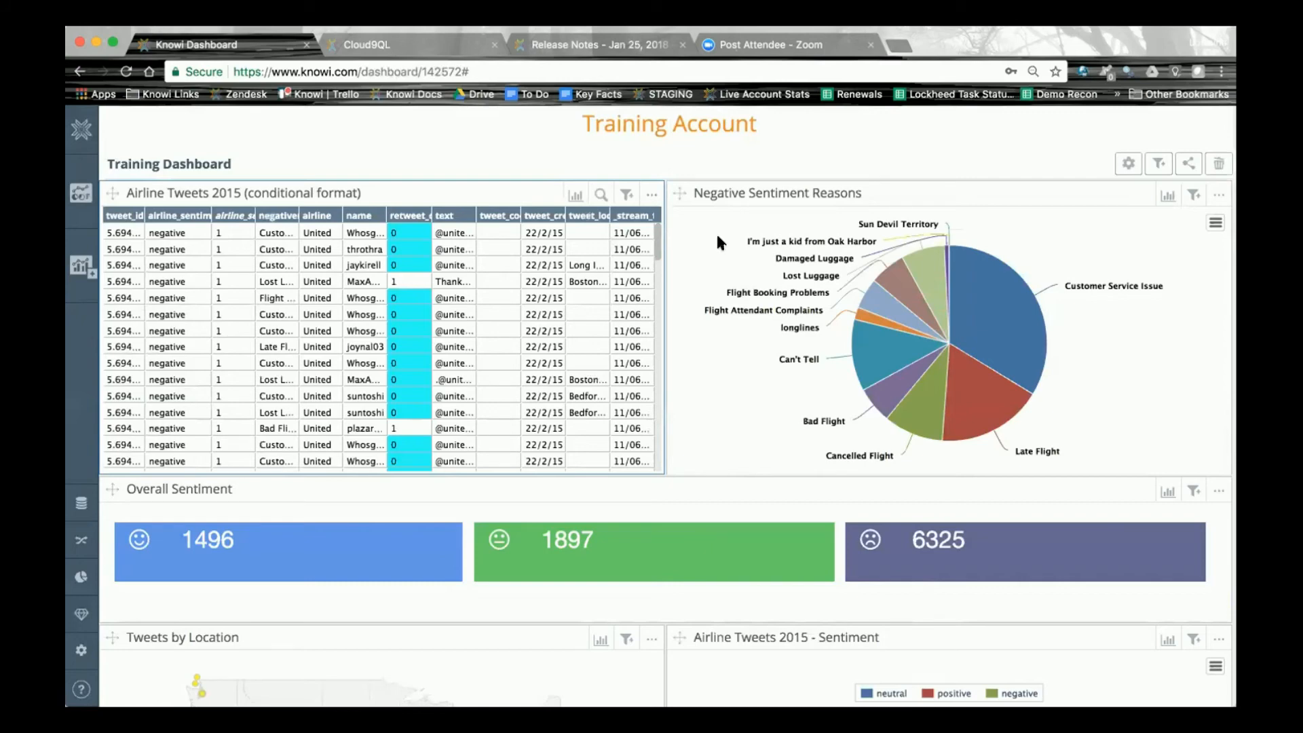
left_click(649, 196)
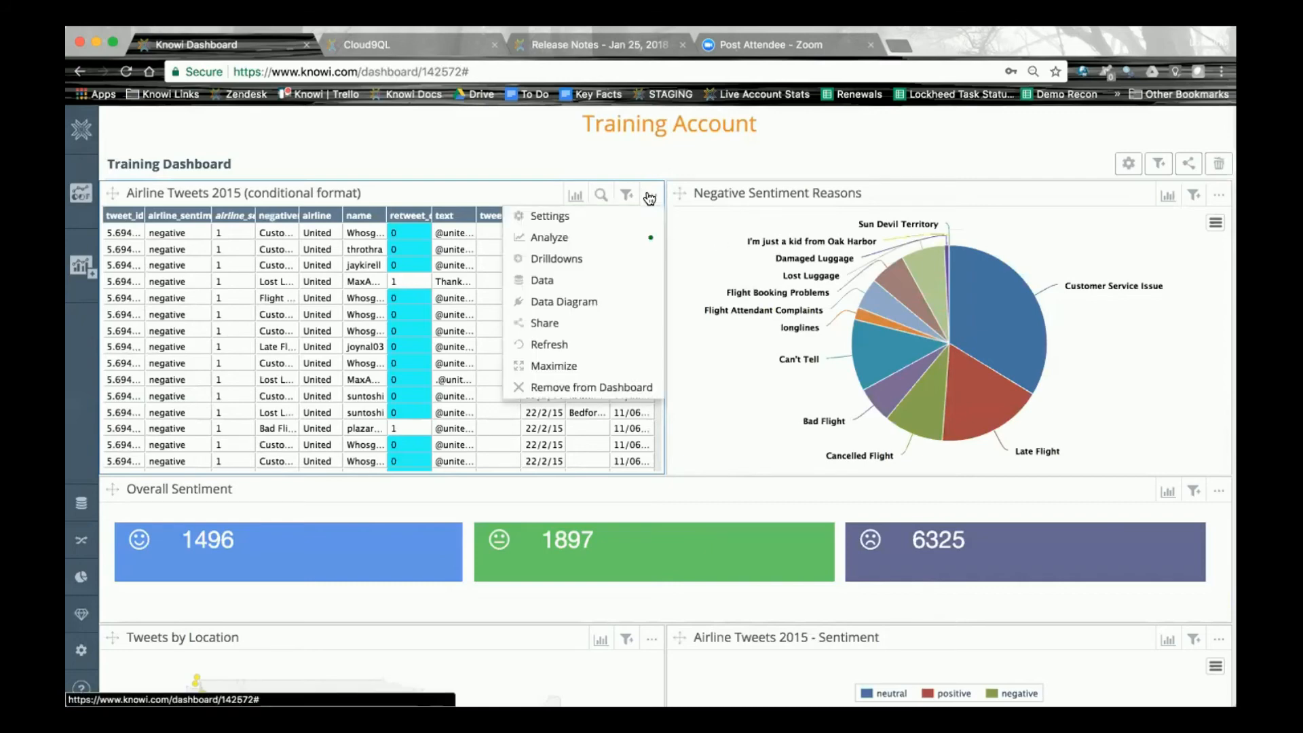
left_click(564, 237)
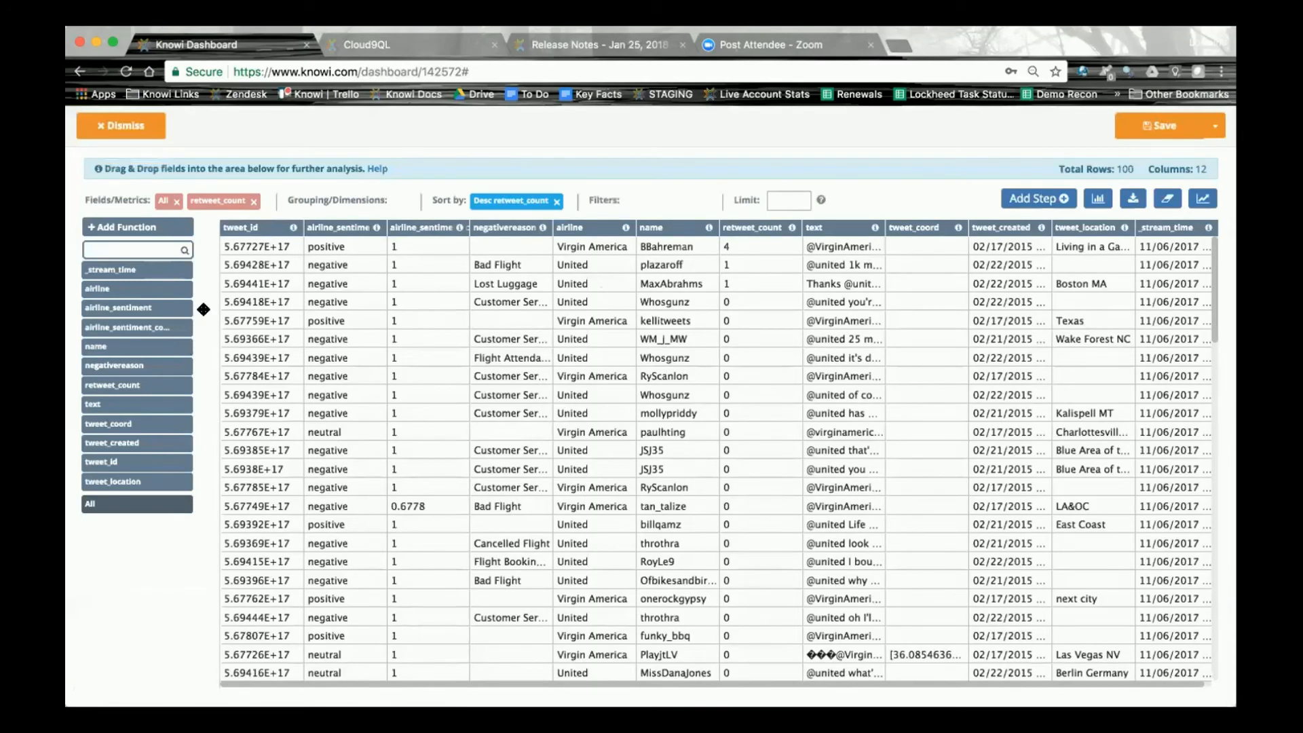
Start a new analysis function named new_count and choose NUMBER_FORMAT as its operation.
left_click(135, 228)
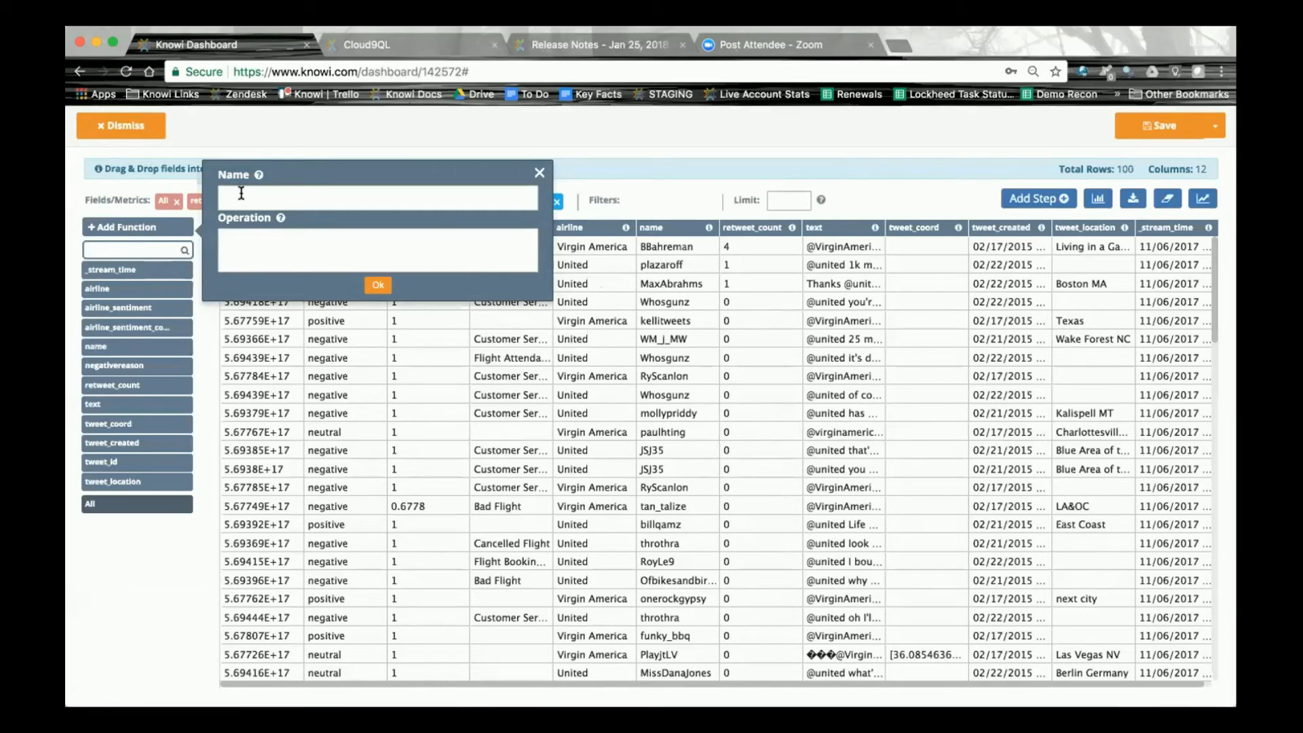
left_click(539, 172)
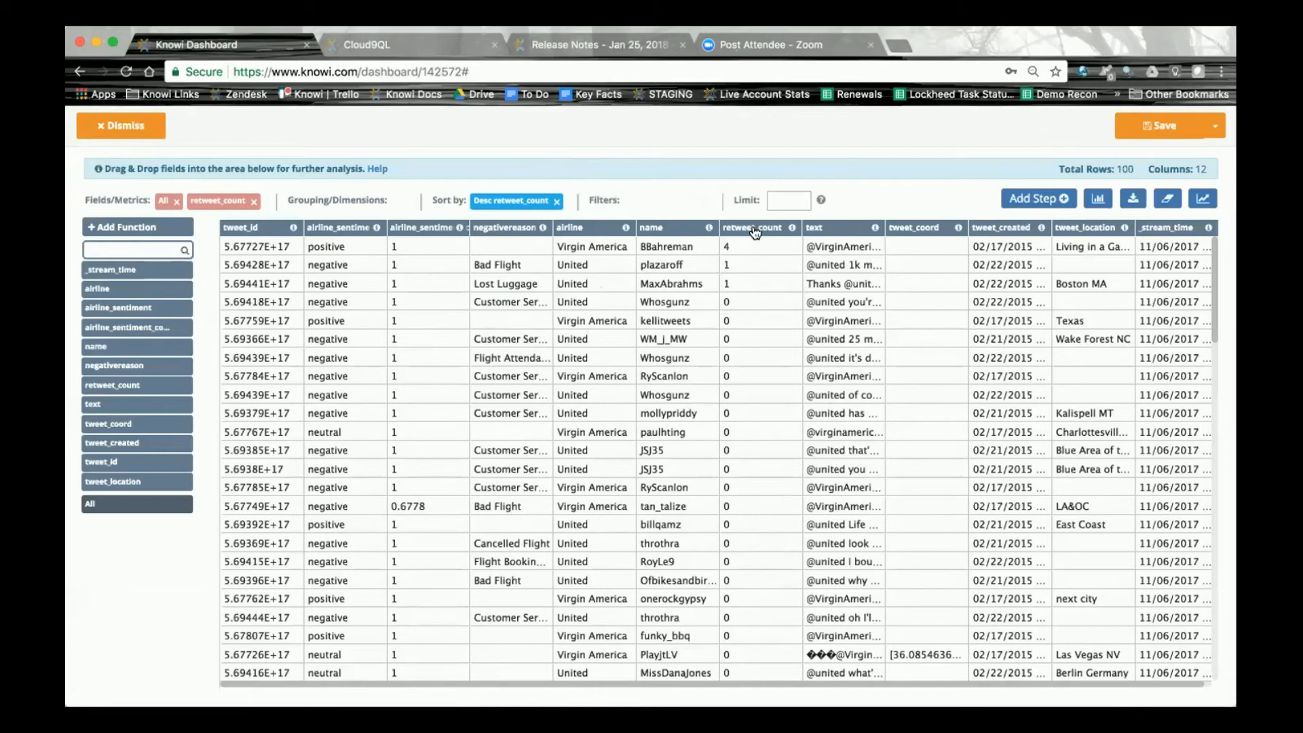
left_click(95, 227)
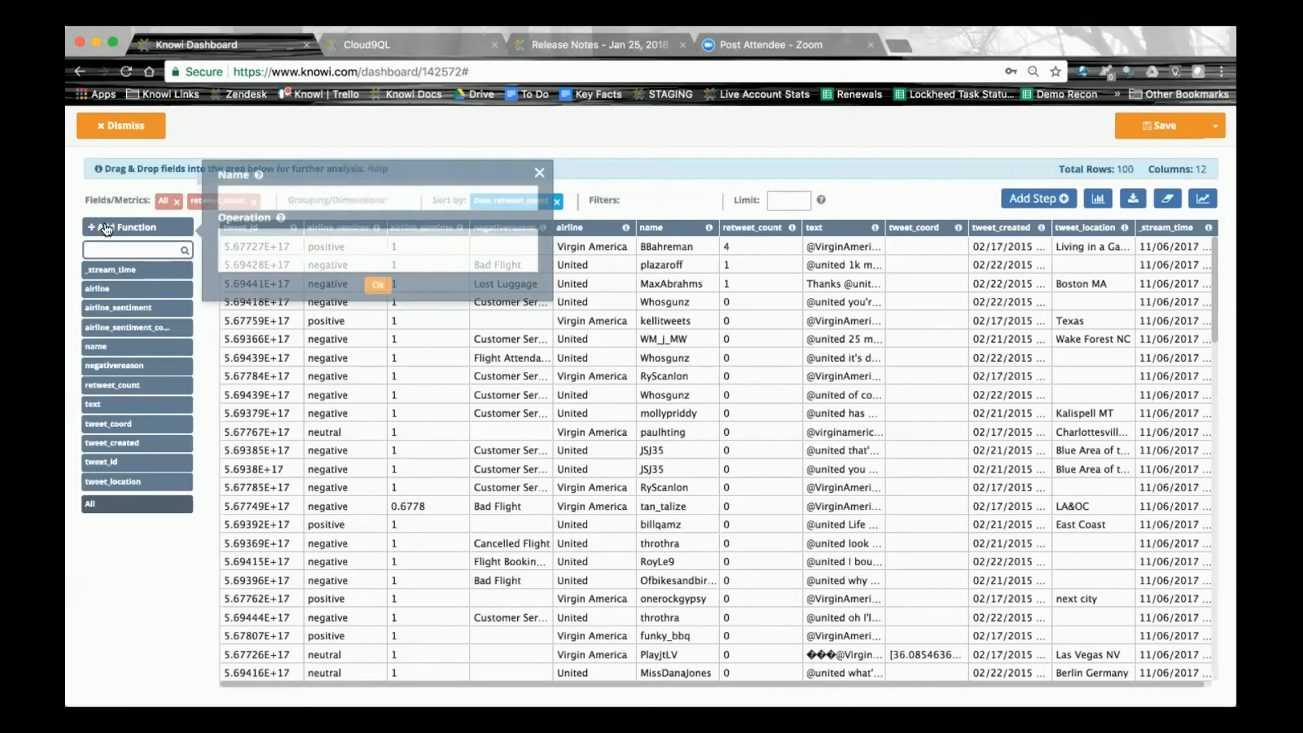
type("new_count")
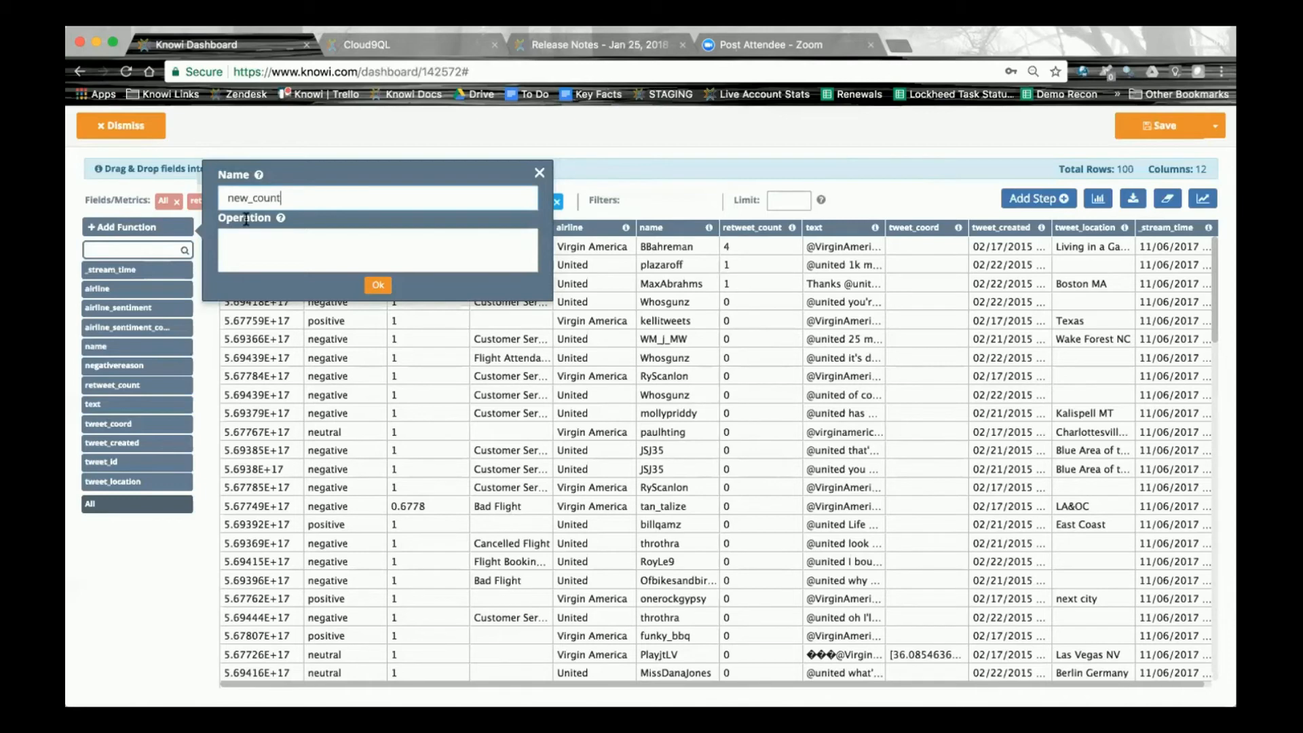
left_click(257, 240)
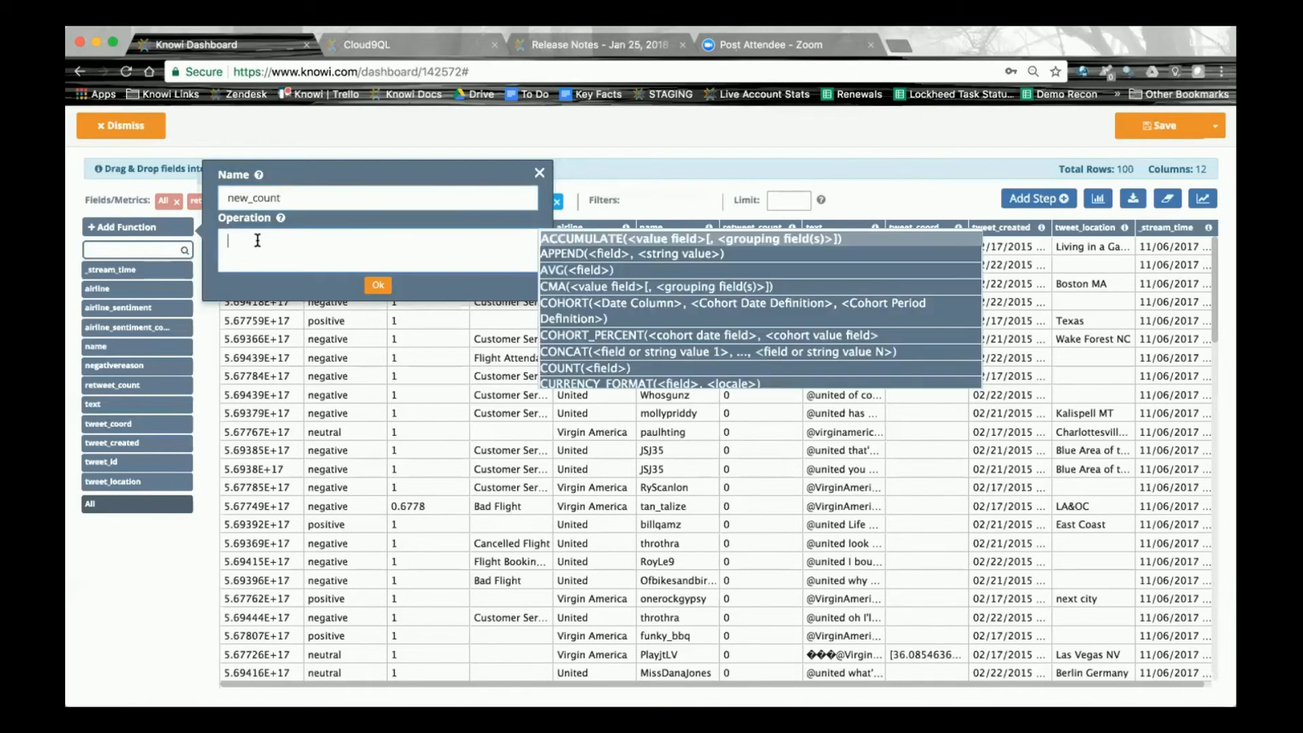
type("number")
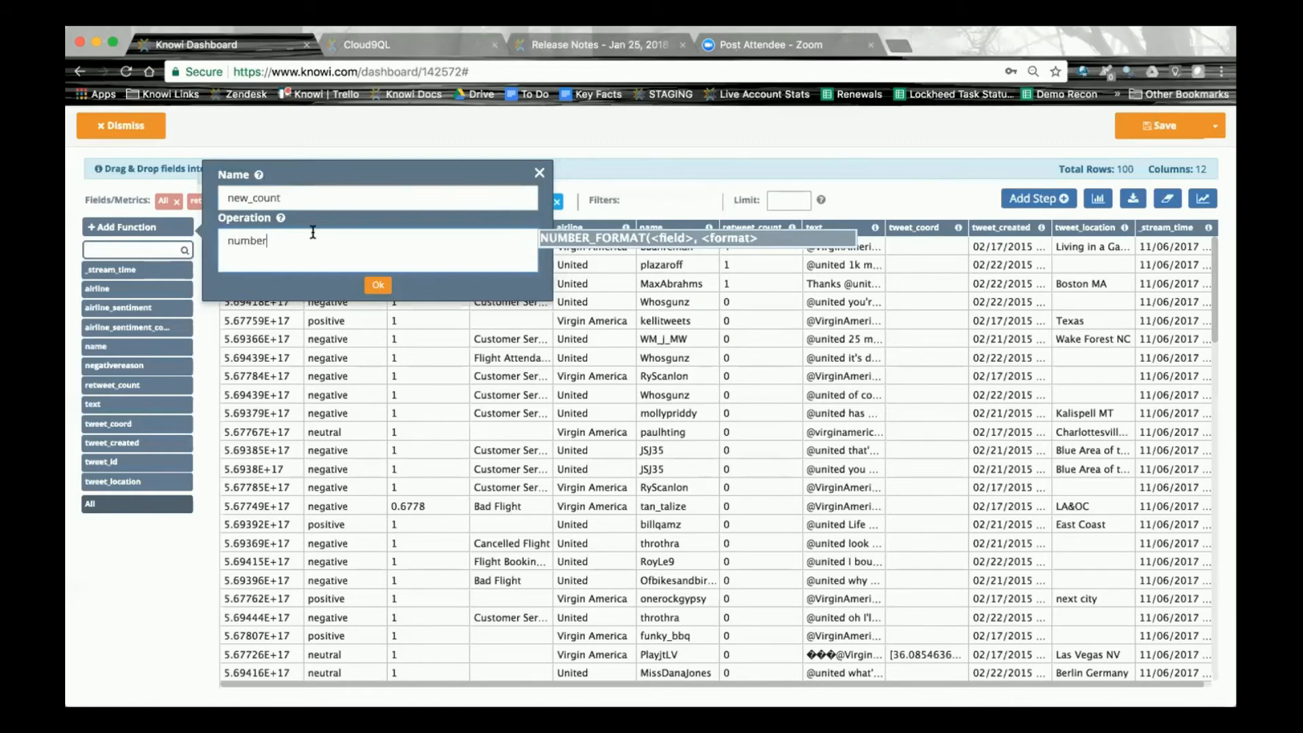
left_click(602, 239)
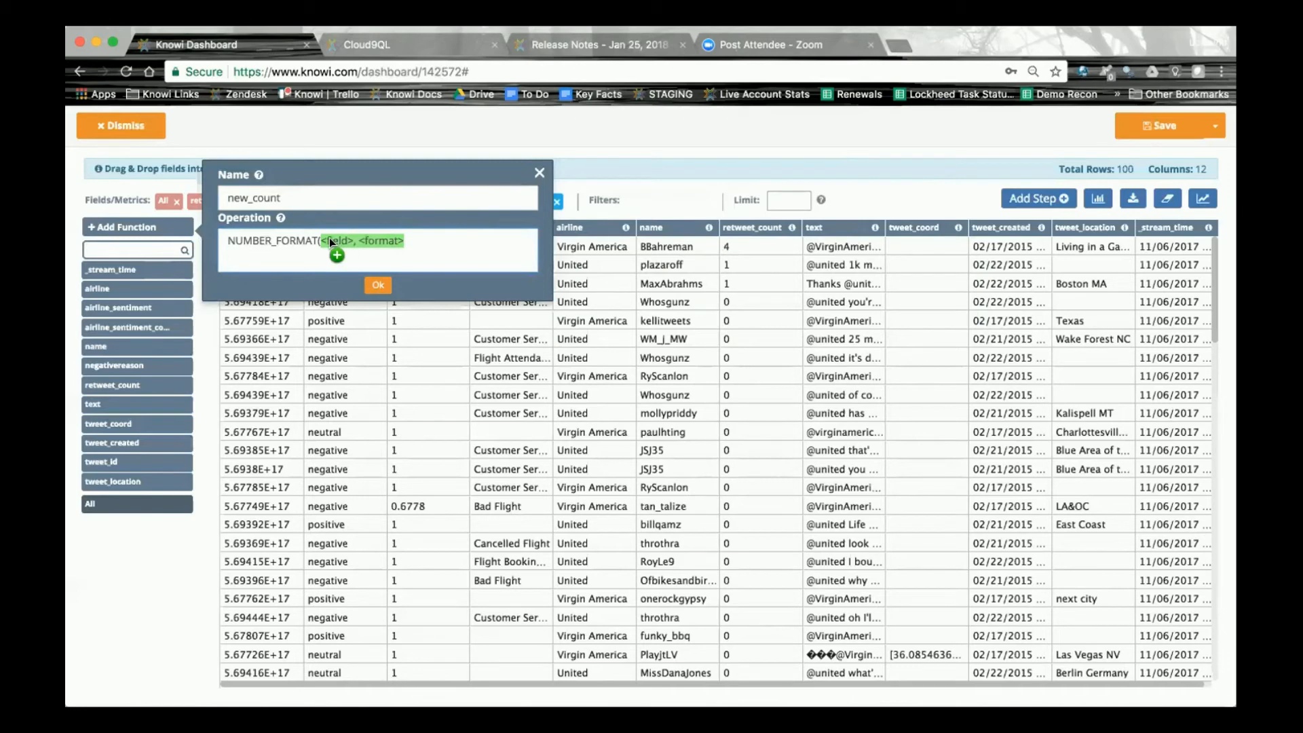
Complete the new_count operation with the field retweet_count and the format #.0, and add the function to the data grid.
left_click(350, 241)
key("BackSpace")
key("BackSpace")
key("BackSpace")
key("BackSpace")
key("BackSpace")
key("BackSpace")
key("BackSpace")
type("retweet_count")
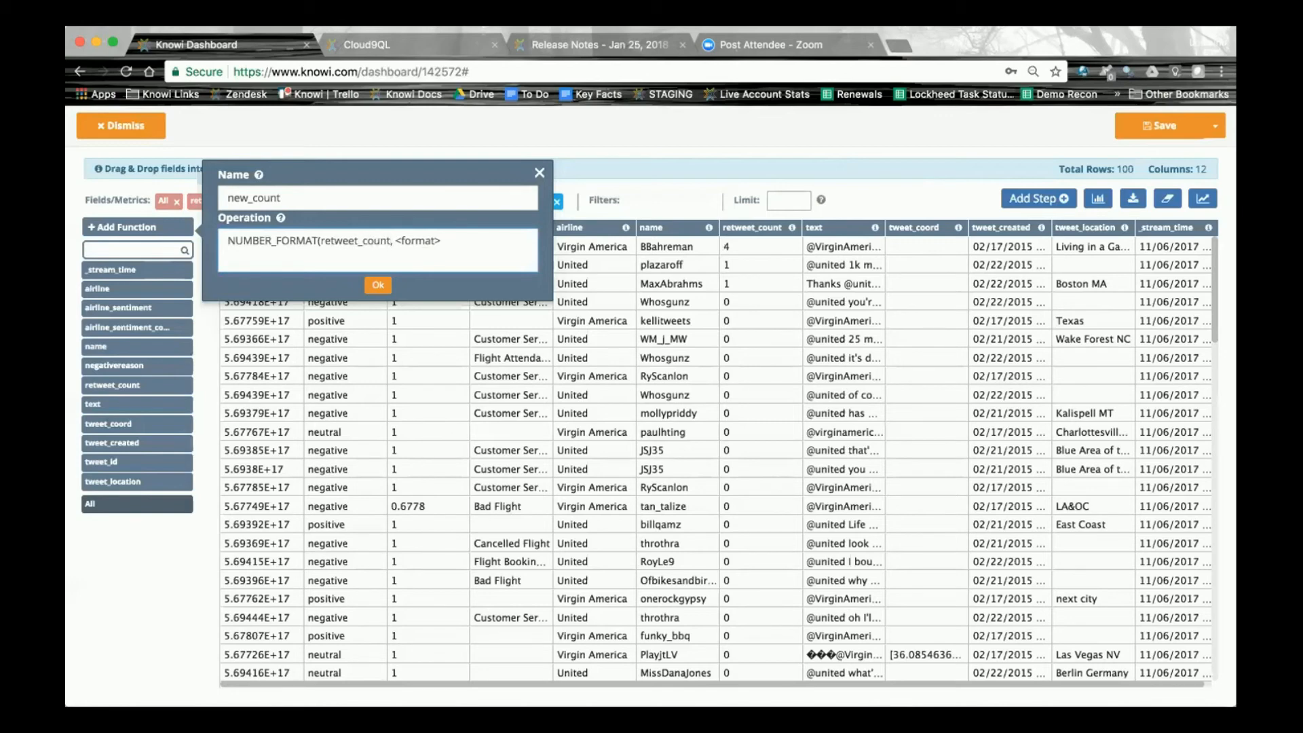
double_click(423, 238)
left_click_drag(397, 242, 394, 239)
type("#.0")
key("Delete")
type(")")
left_click(379, 288)
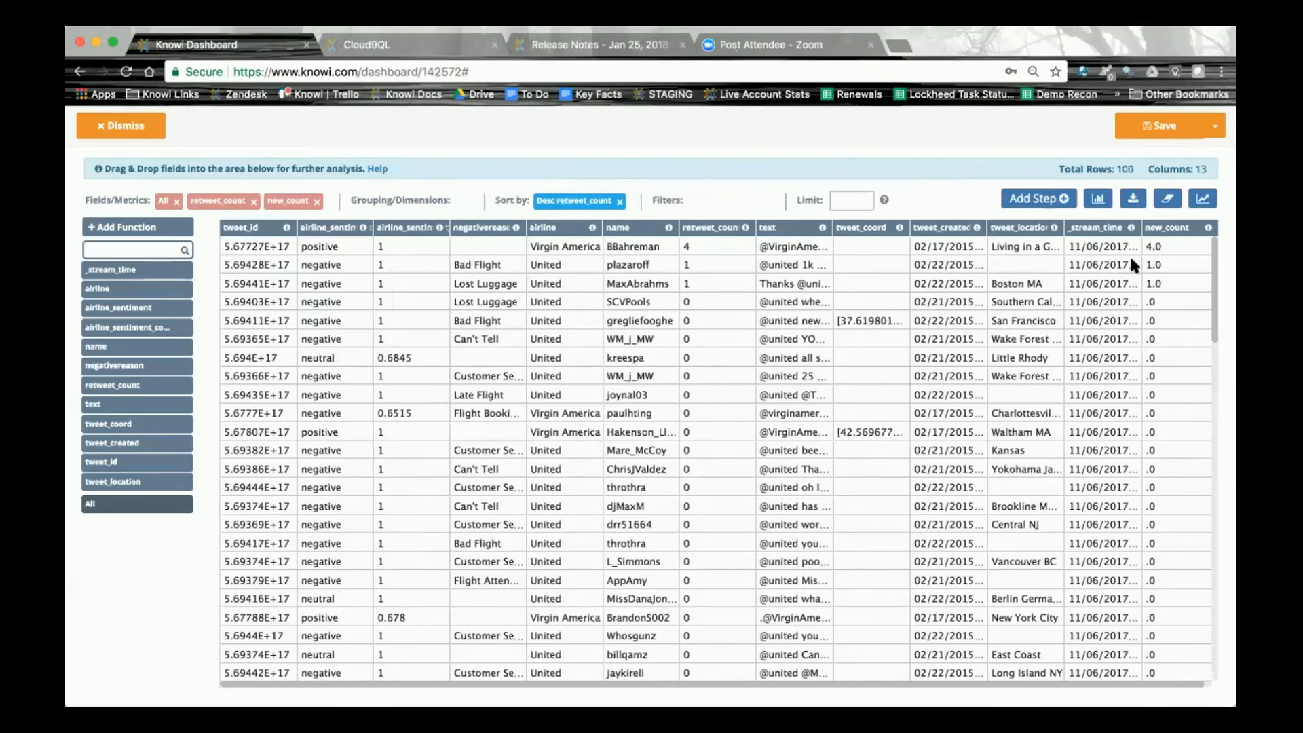
Read the Parse section of the Cloud9QL documentation, and return to the Knowi analysis to dismiss it without saving.
left_click(415, 45)
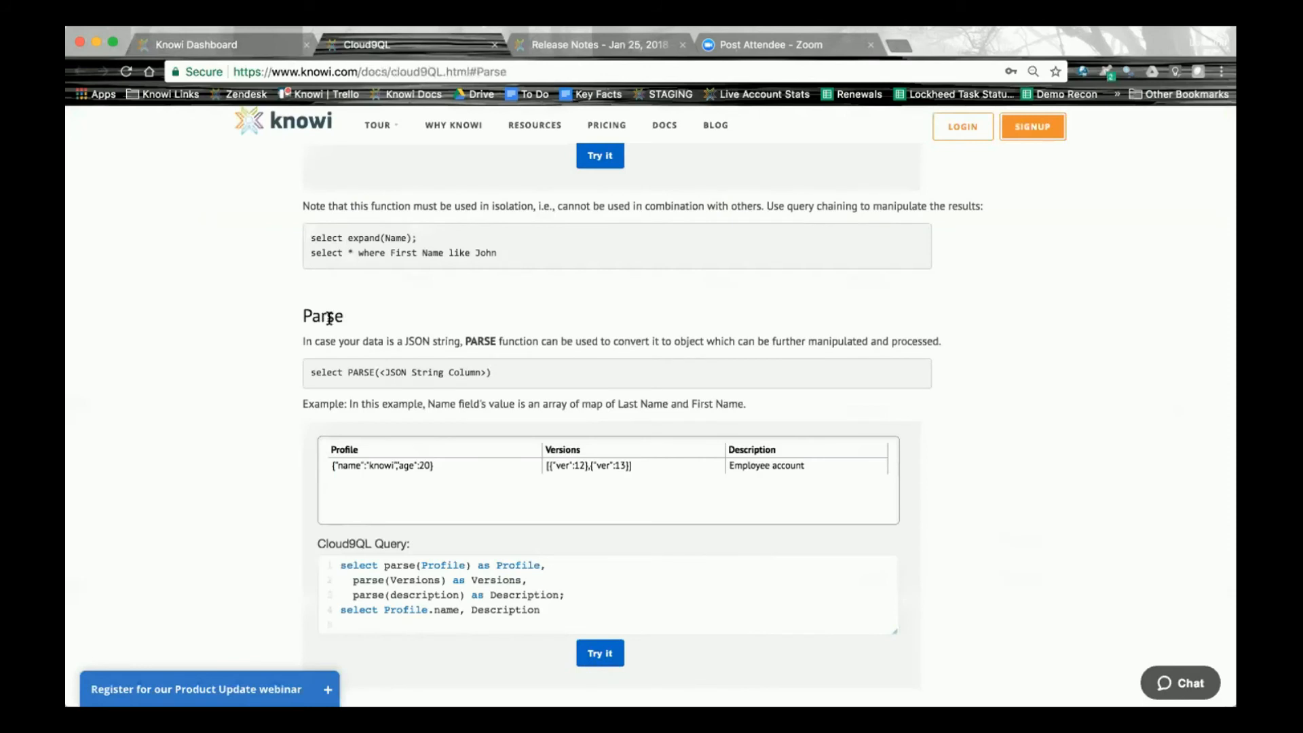
scroll(286, 360, "down", 1)
mouse_move(481, 496)
left_click(256, 48)
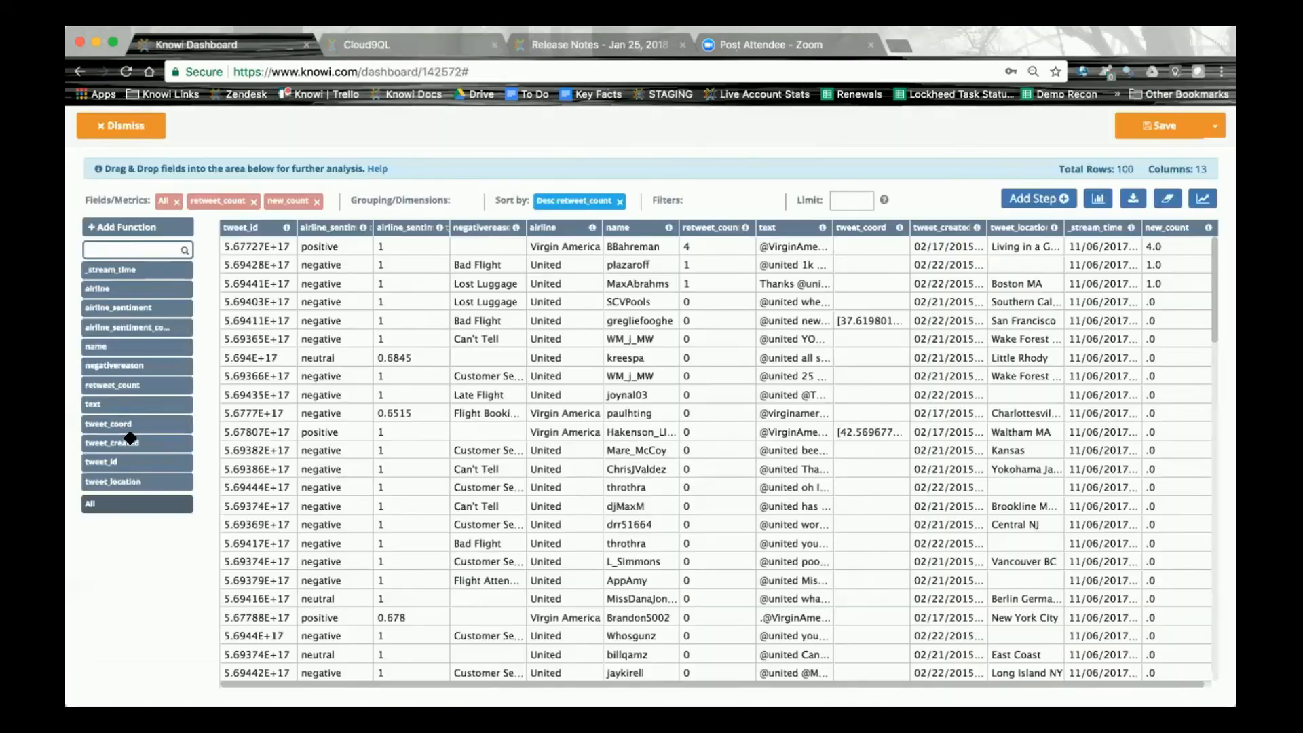
left_click(99, 125)
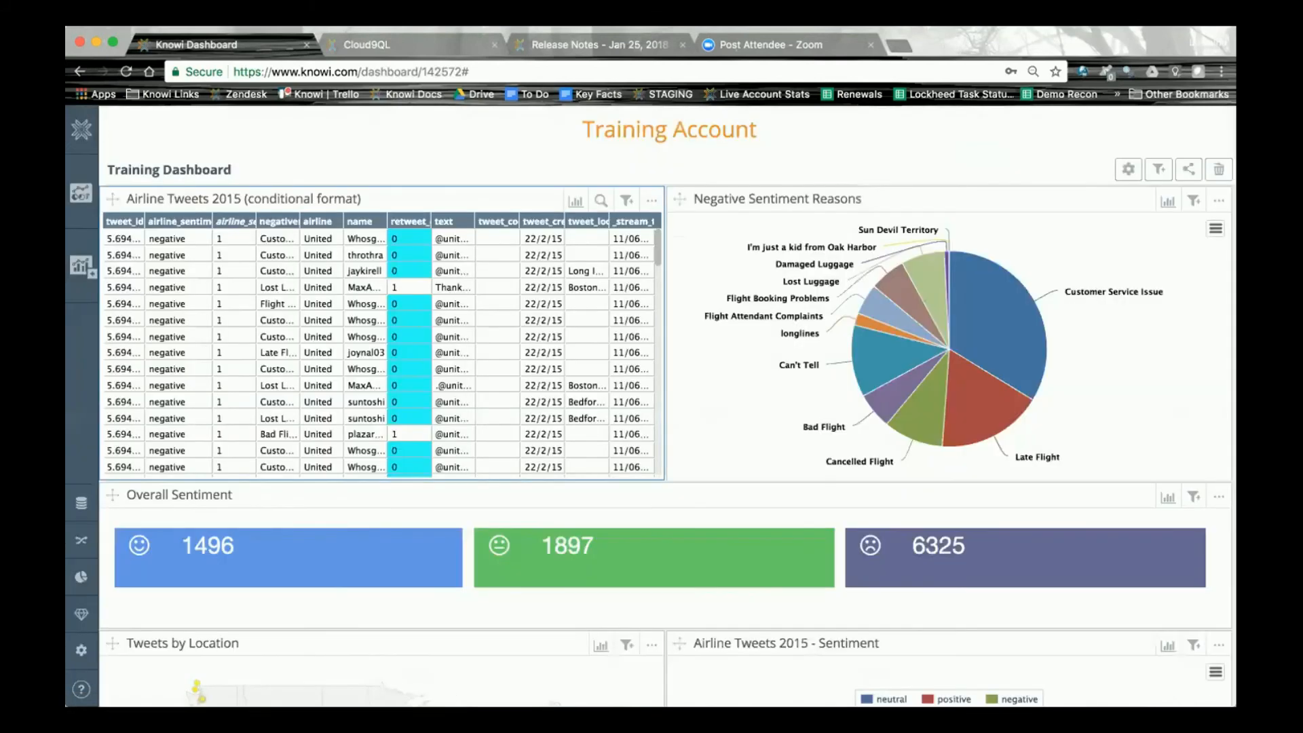
Open the Q4 query for editing and enter "select *" followed by IFNULL(customer,"N/A") in the Mongo source's Cloud9QL query.
left_click(83, 542)
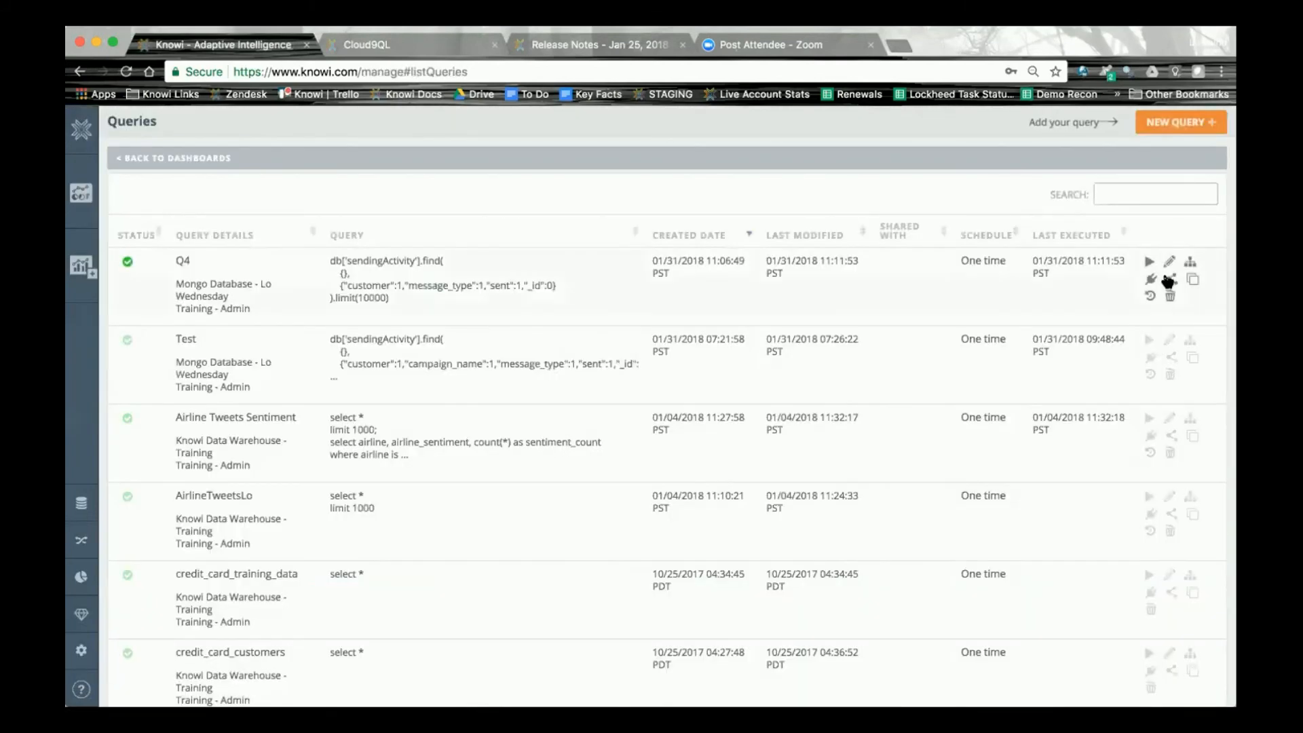
left_click(1167, 263)
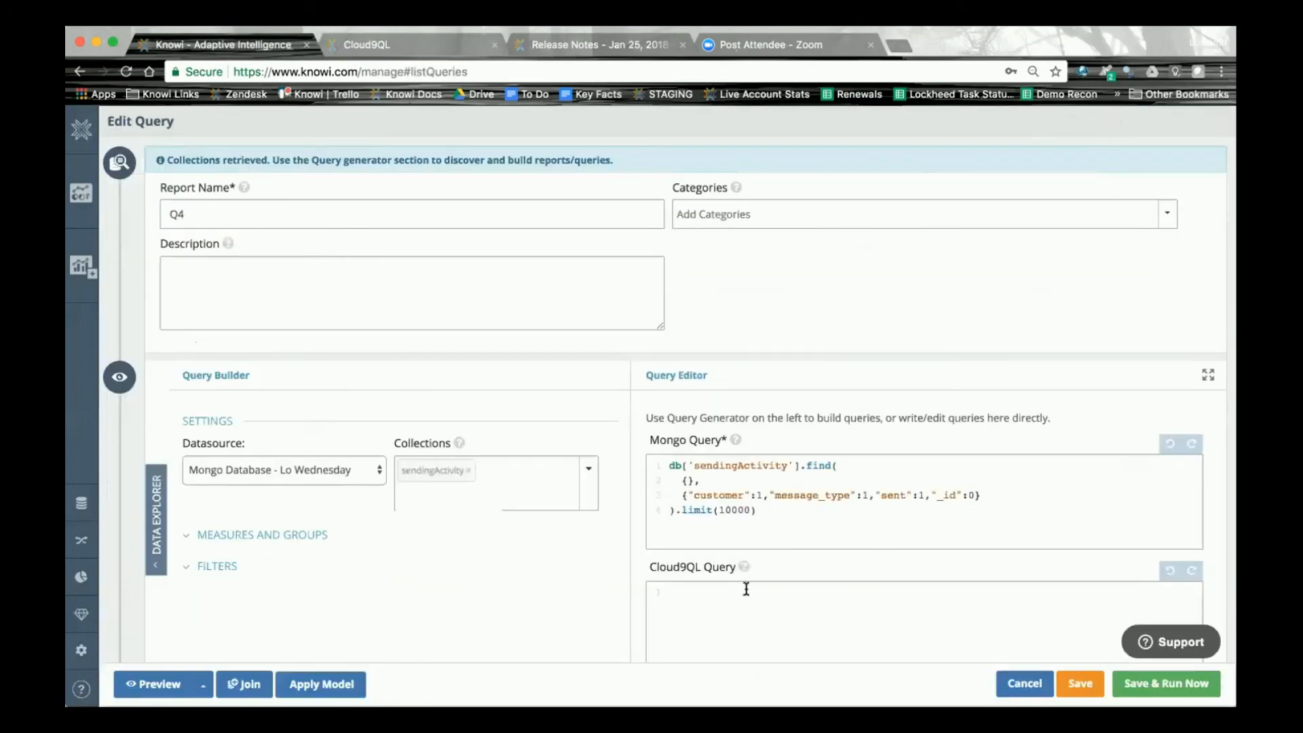
left_click(669, 595)
type("select *")
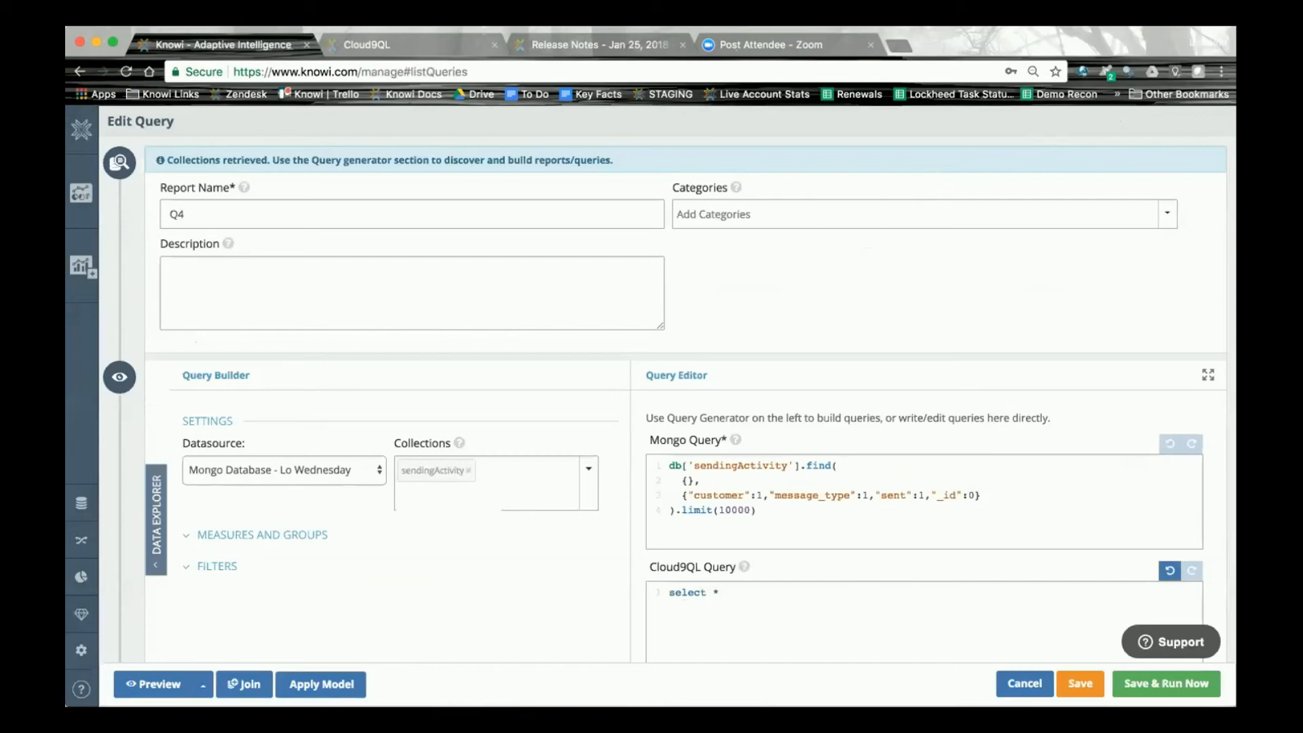
key("Return")
type("IFNULL(customer,\"N/A\")")
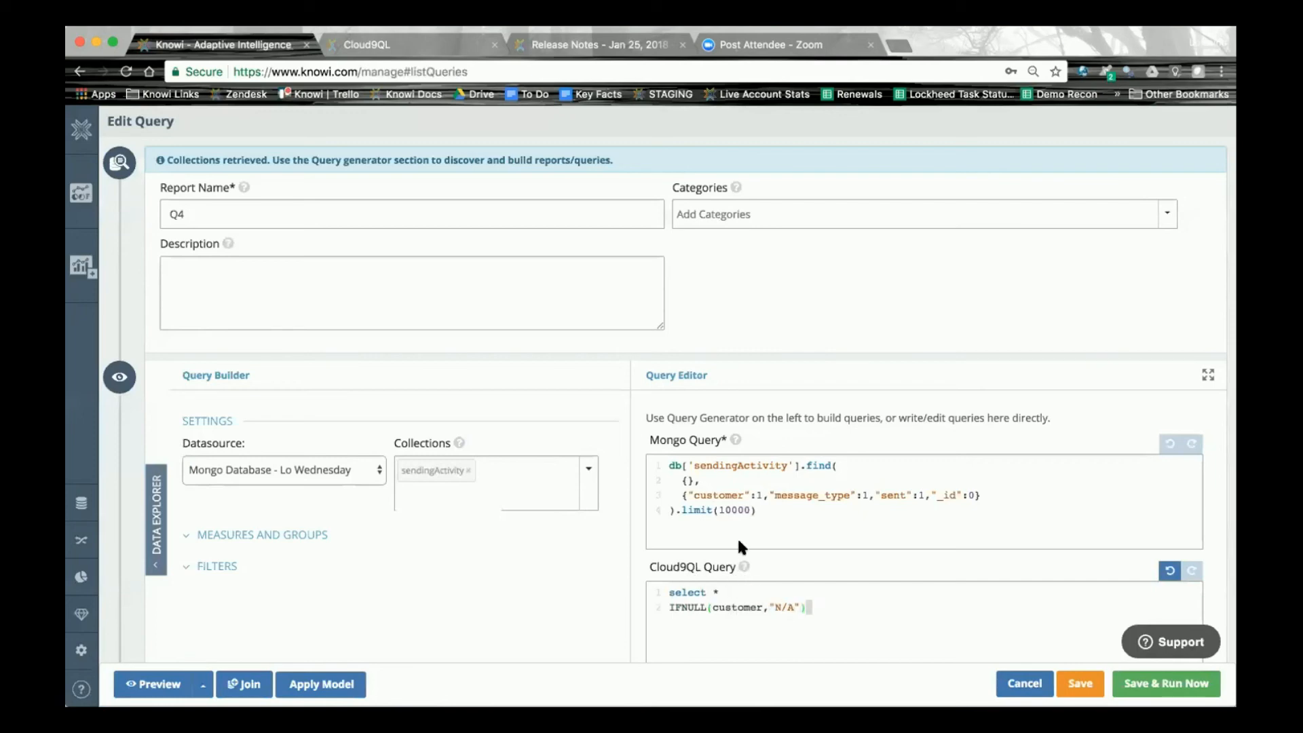
Look over Q4's joined MySQL section, leave the query without saving and reopen the Training Dashboard to view its widgets.
scroll(726, 613, "down", 15)
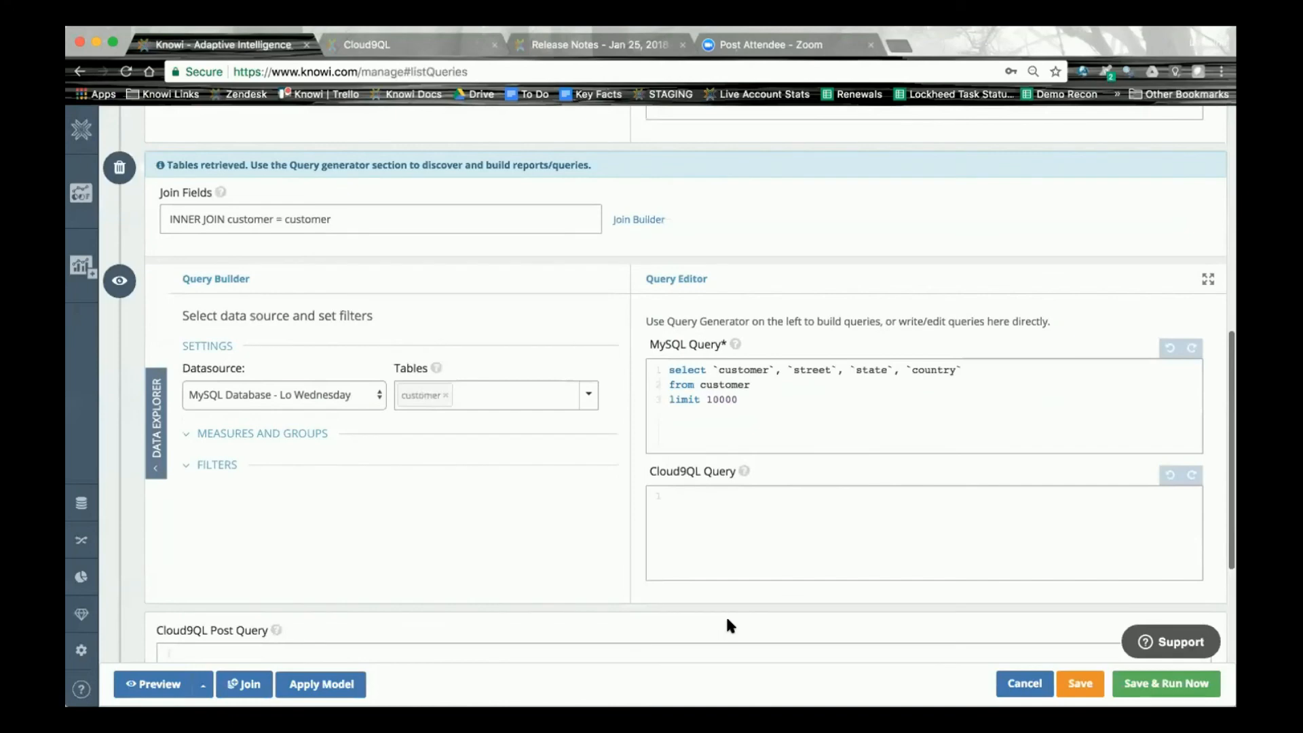
scroll(726, 613, "up", 5)
scroll(726, 614, "up", 4)
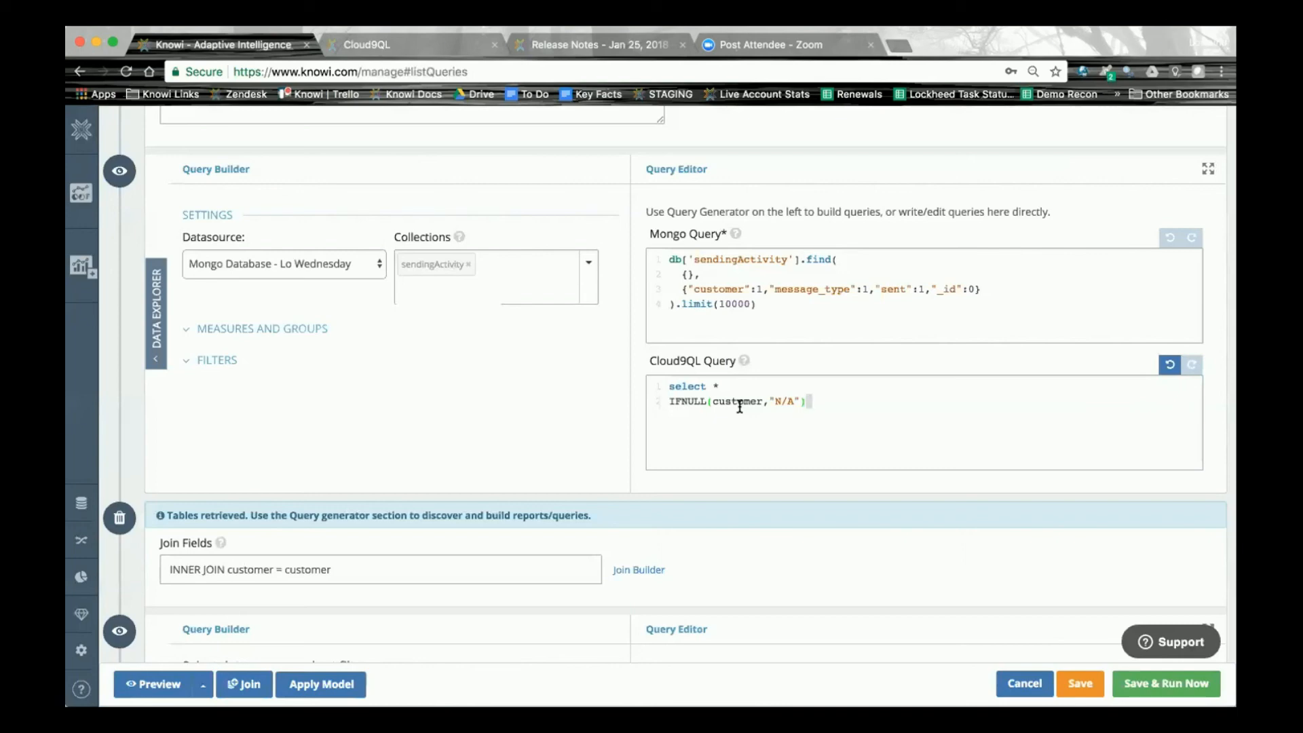
left_click(82, 195)
left_click(148, 241)
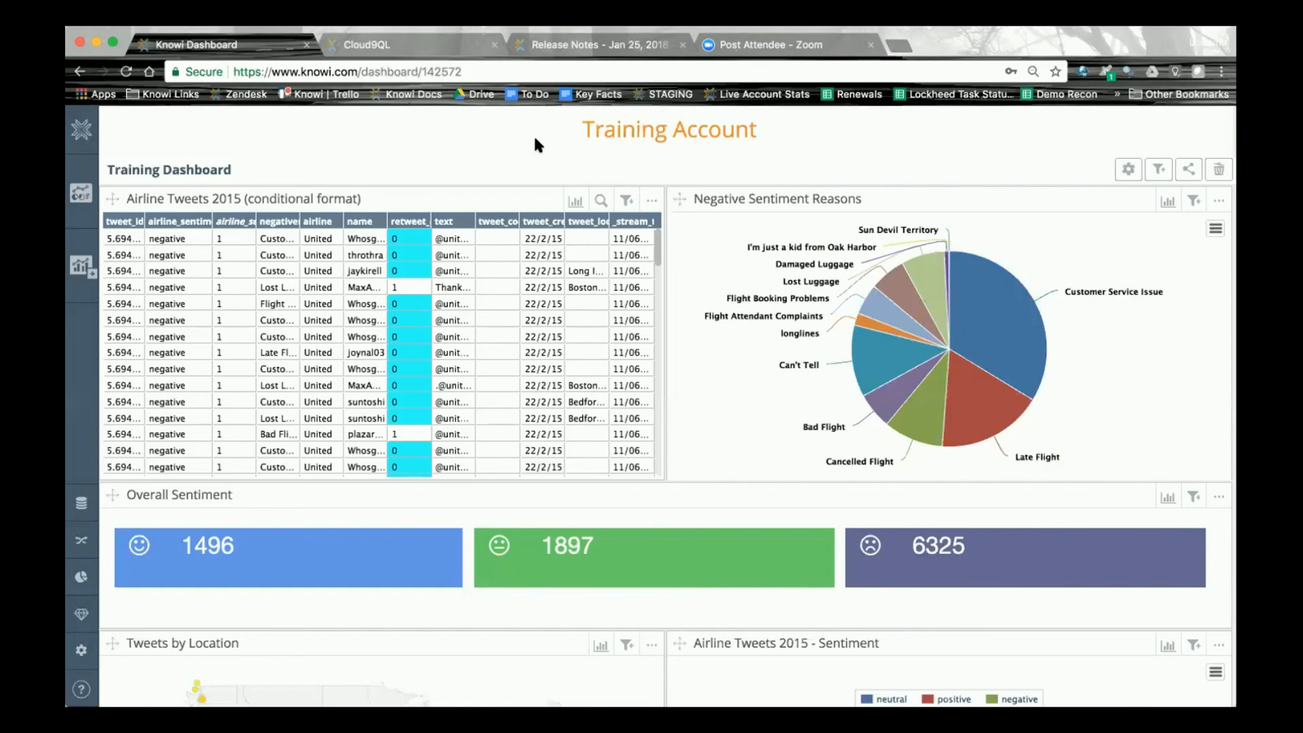
scroll(538, 145, "down", 2)
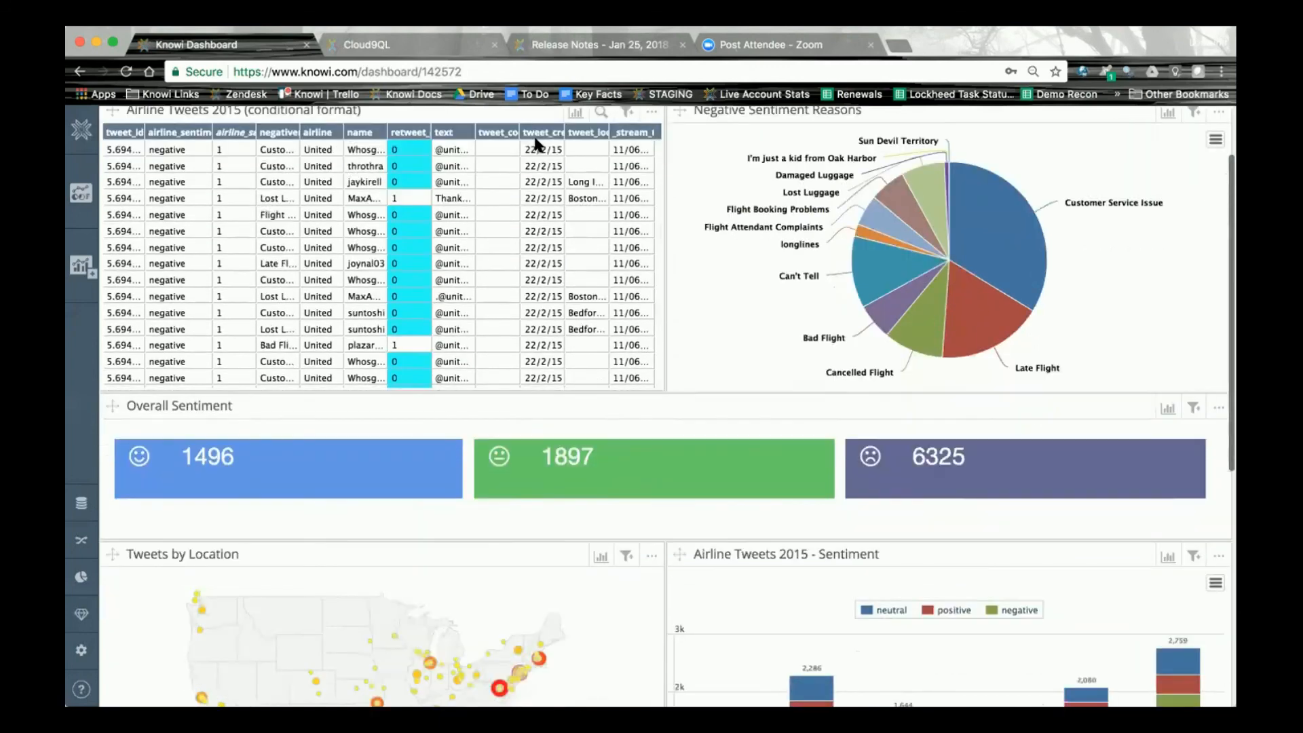